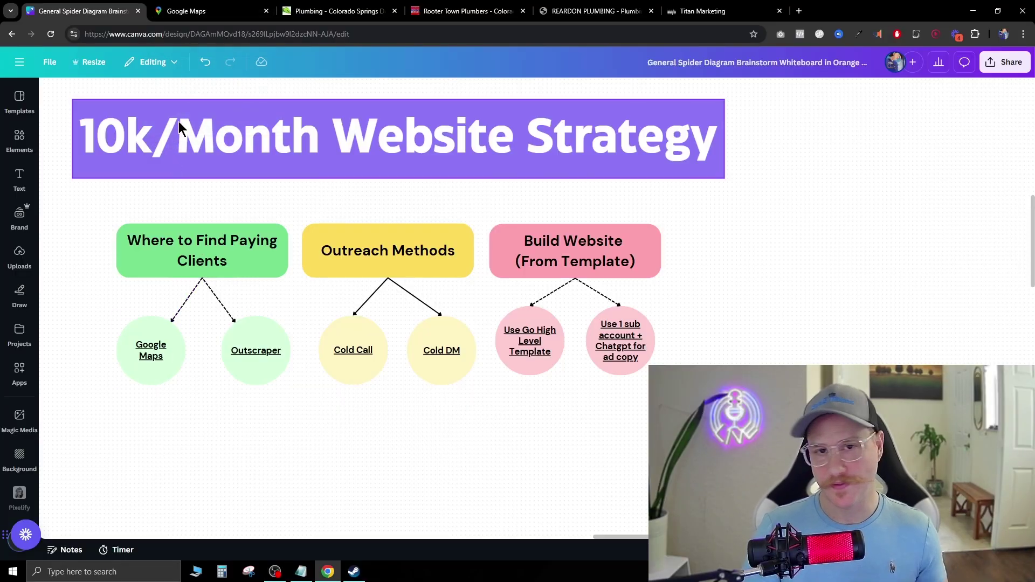
# Zoom Google Maps into Colorado Springs and search for 'plumbers'.
pyautogui.click(201, 13)
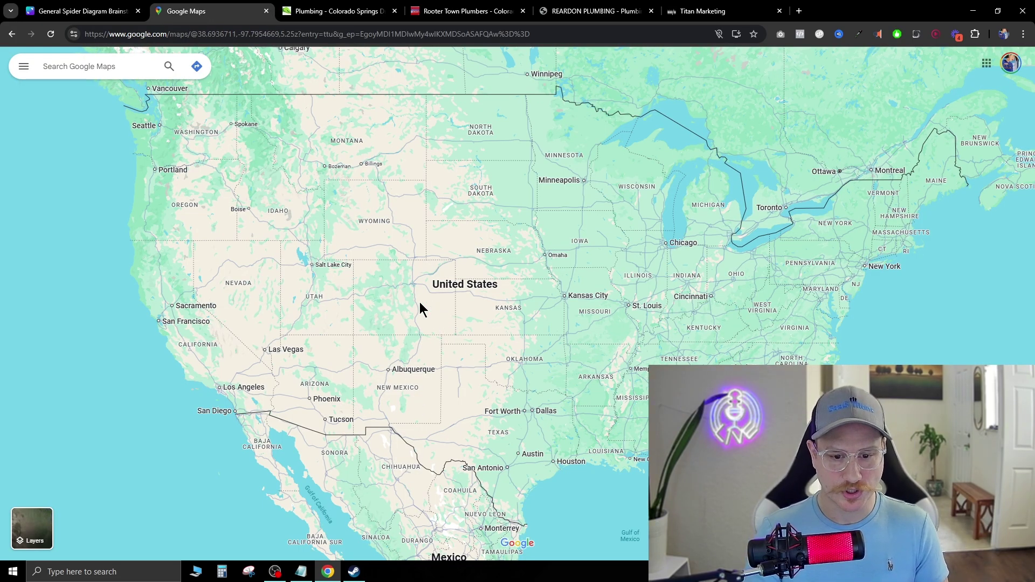
pyautogui.scroll(6, 419, 309)
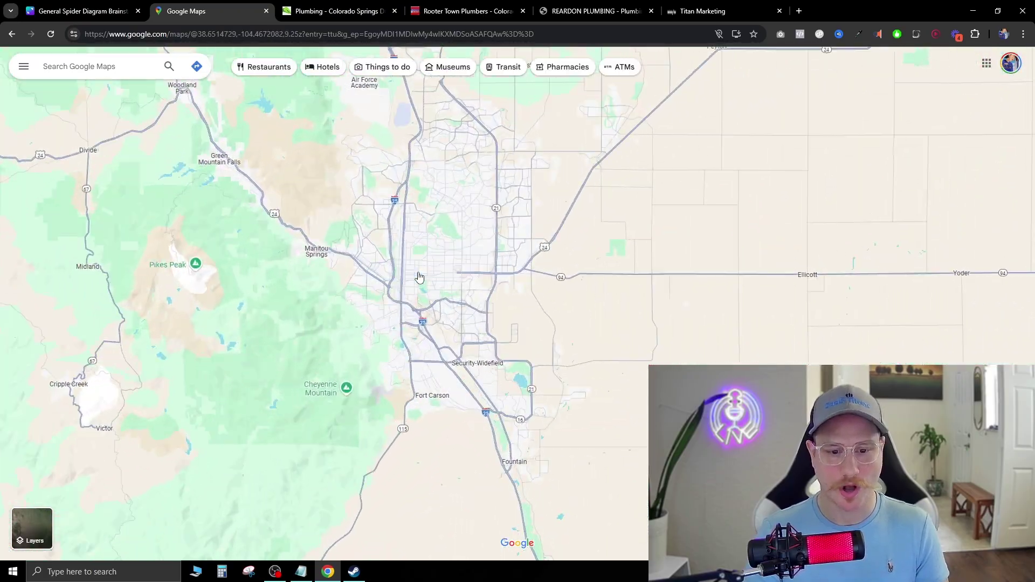
pyautogui.click(107, 66)
pyautogui.write('plumbers')
pyautogui.press('Return')
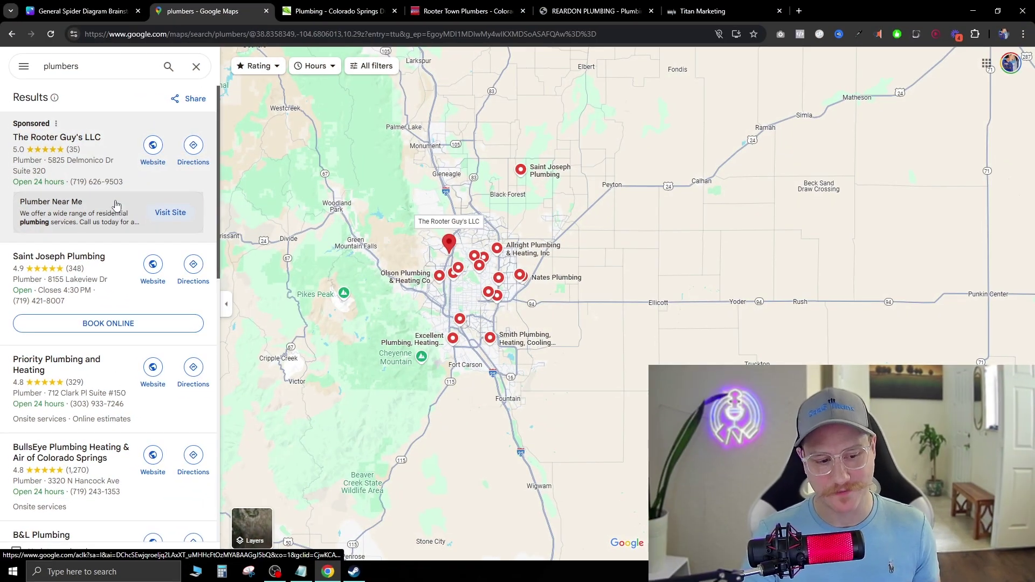
pyautogui.click(140, 403)
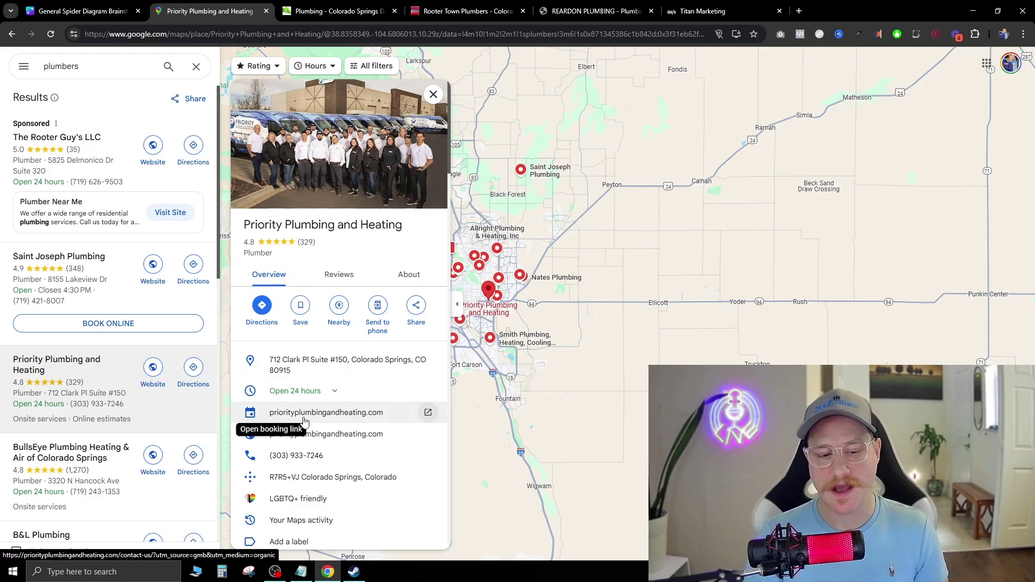
pyautogui.click(148, 368)
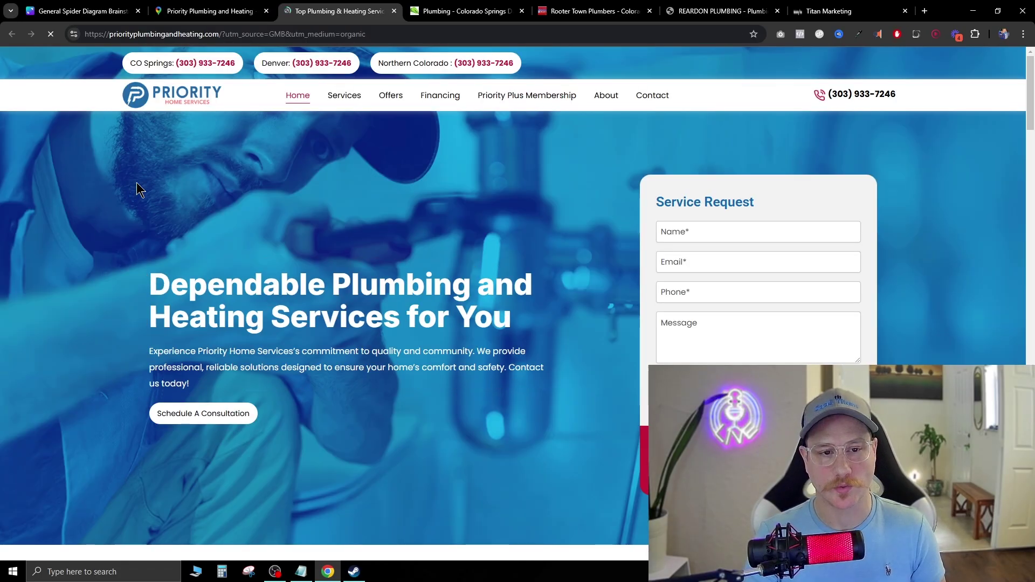
pyautogui.scroll(-5, 422, 281)
pyautogui.scroll(5, 410, 290)
pyautogui.scroll(-2, 457, 293)
pyautogui.scroll(2, 462, 269)
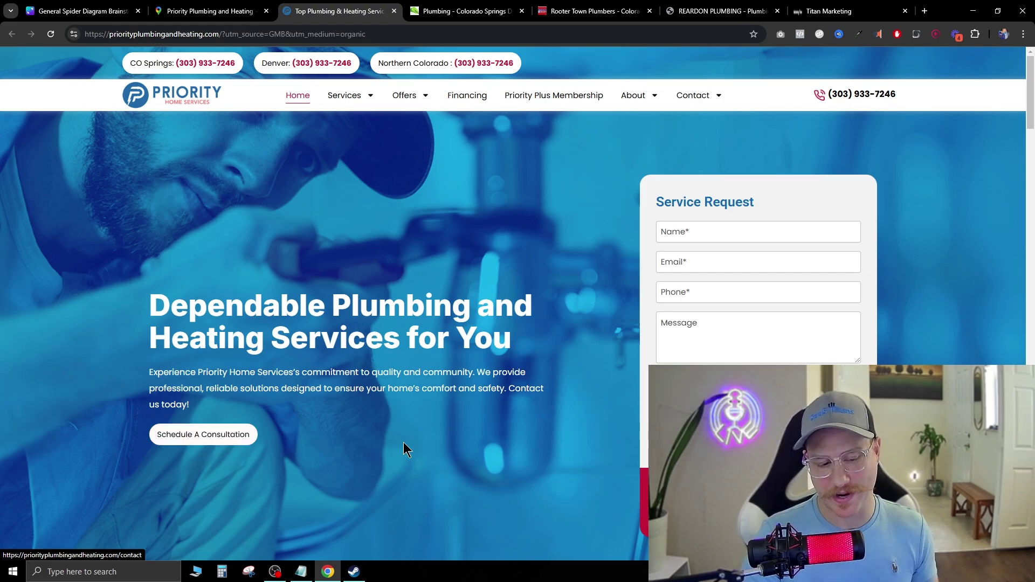
pyautogui.scroll(-4, 393, 448)
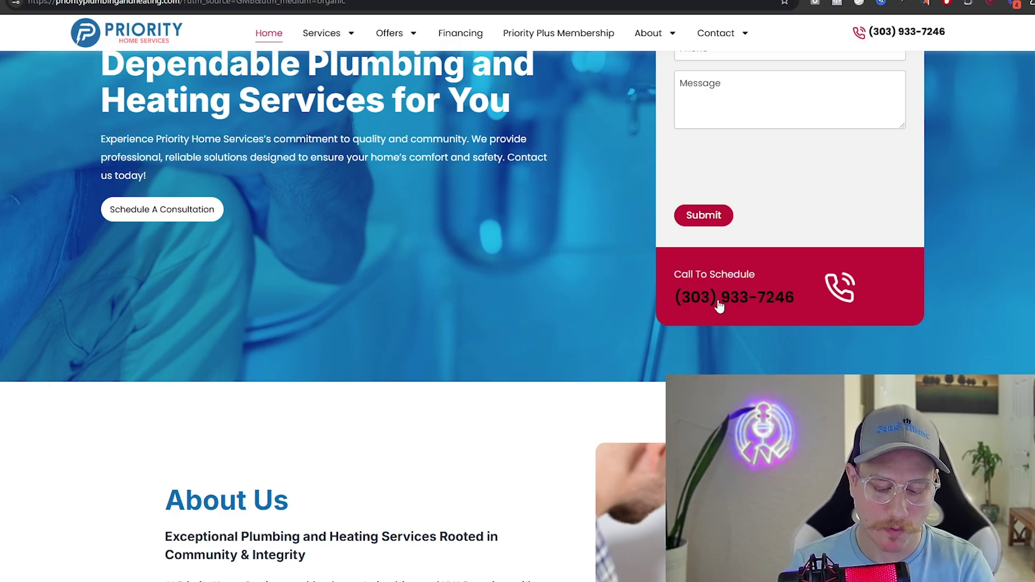
# Preview the Priority Plumbing homepage as an iPhone 14 Pro Max, then return to desktop view.
pyautogui.hotkey('ctrl', 'shift', 'i')
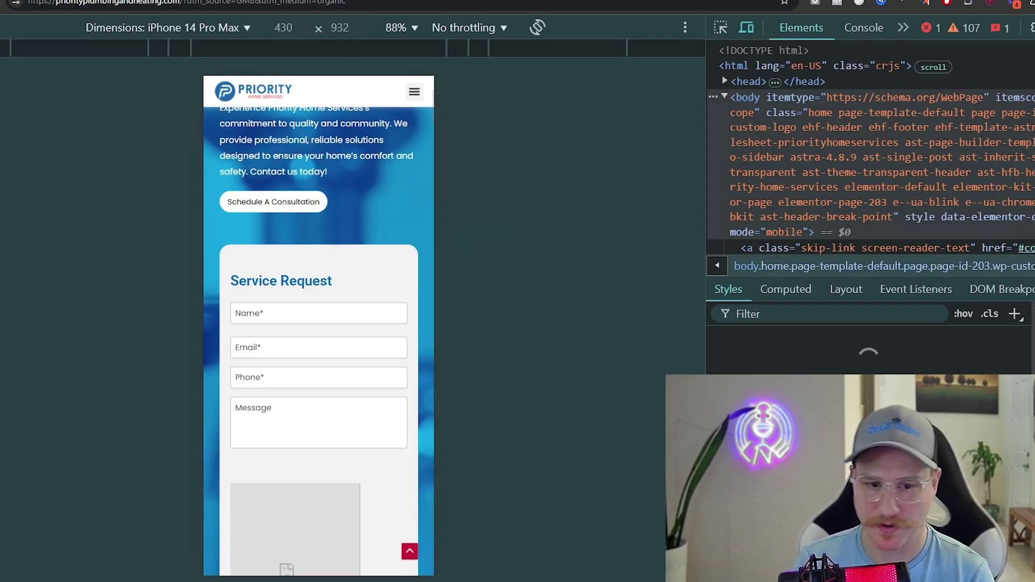
pyautogui.scroll(-3, 341, 195)
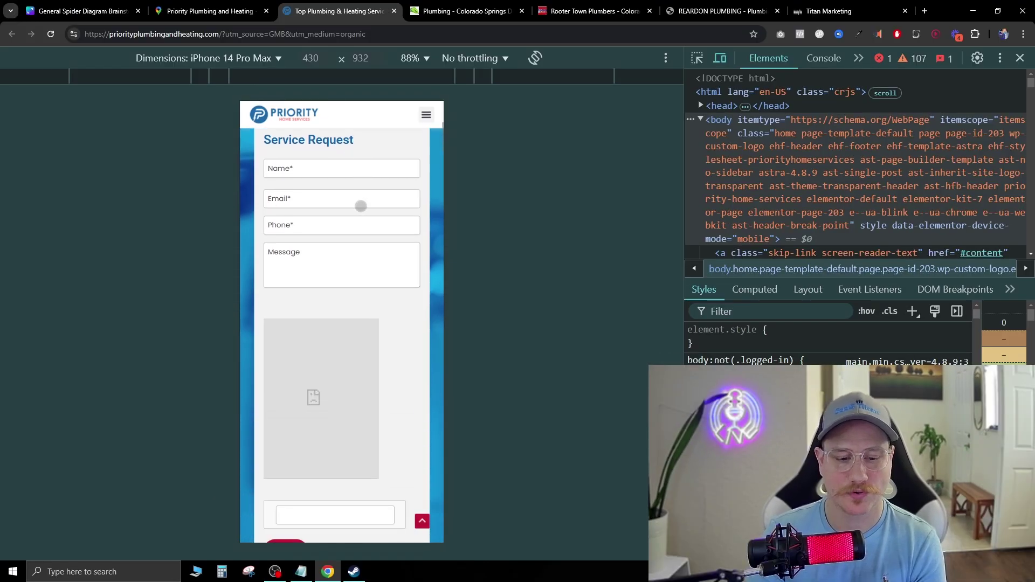
pyautogui.scroll(4, 360, 207)
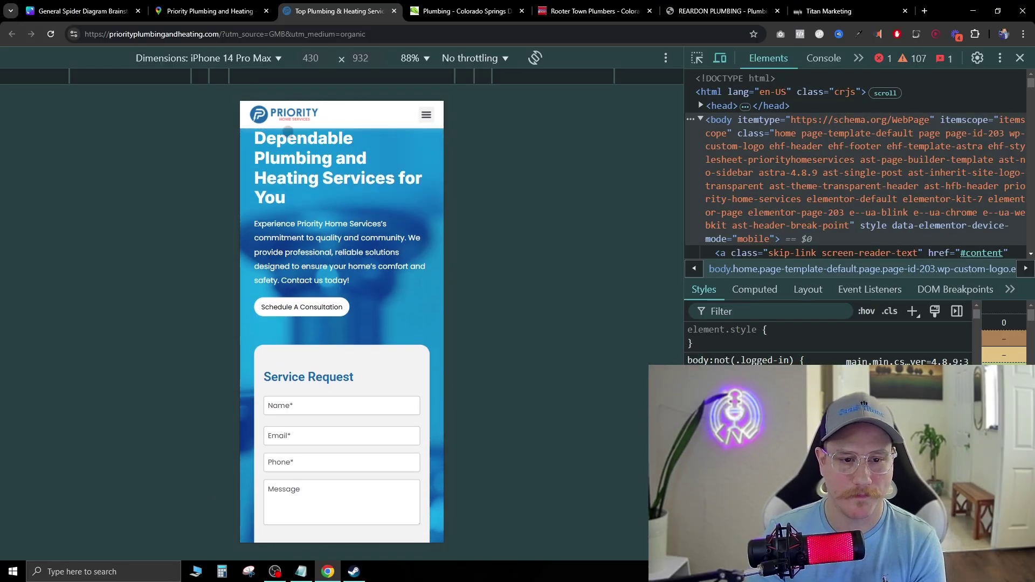
pyautogui.scroll(-5, 294, 324)
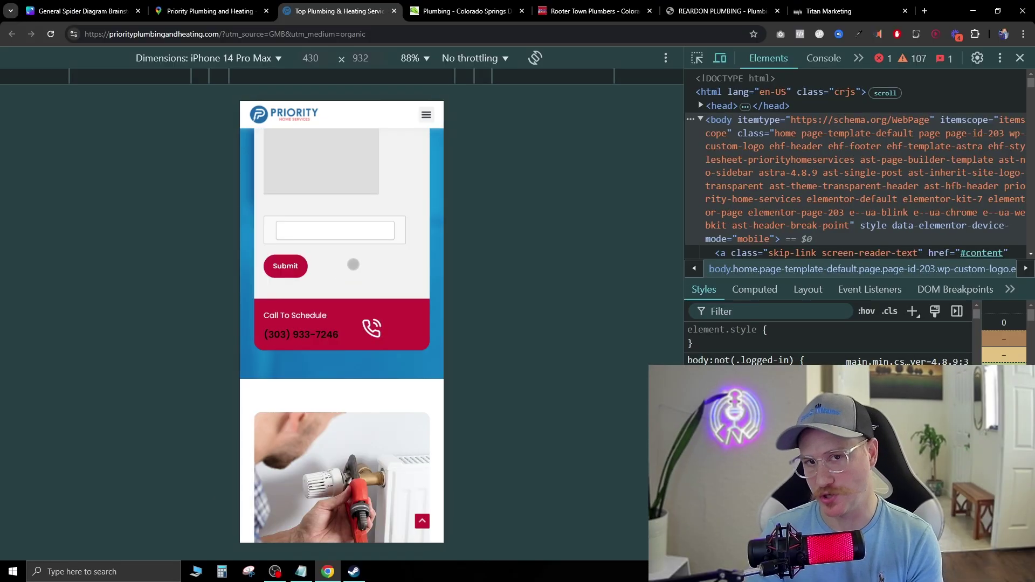
pyautogui.press('F12')
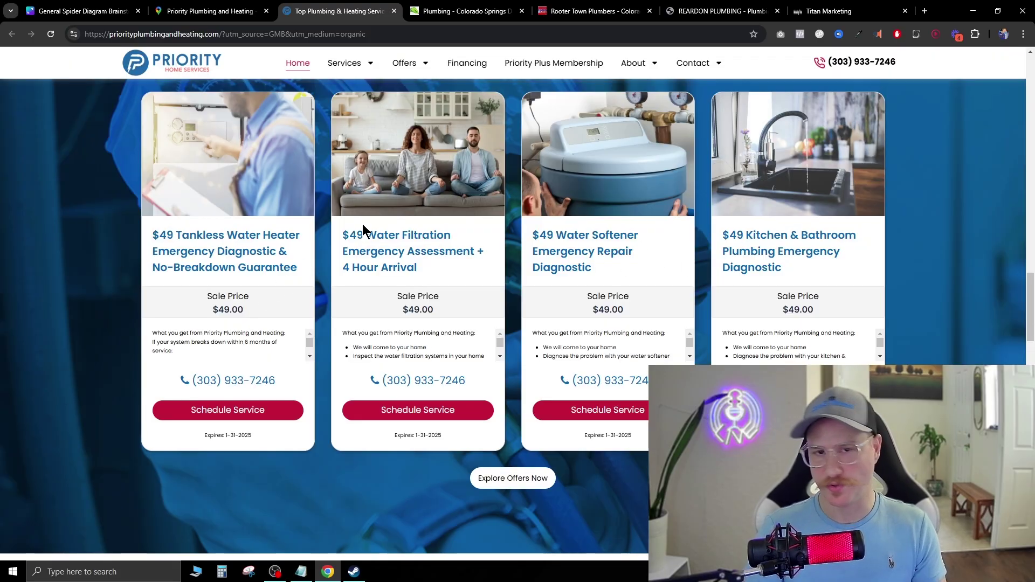
pyautogui.scroll(-10, 426, 266)
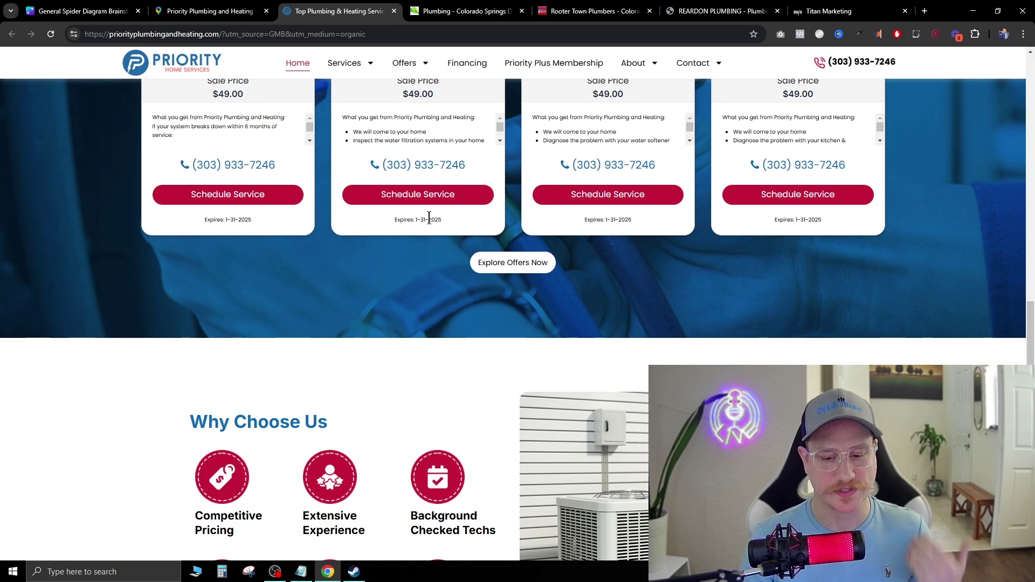
# Close the Priority Plumbing site and scroll down the Maps plumber results.
pyautogui.hotkey('ctrl', 'w')
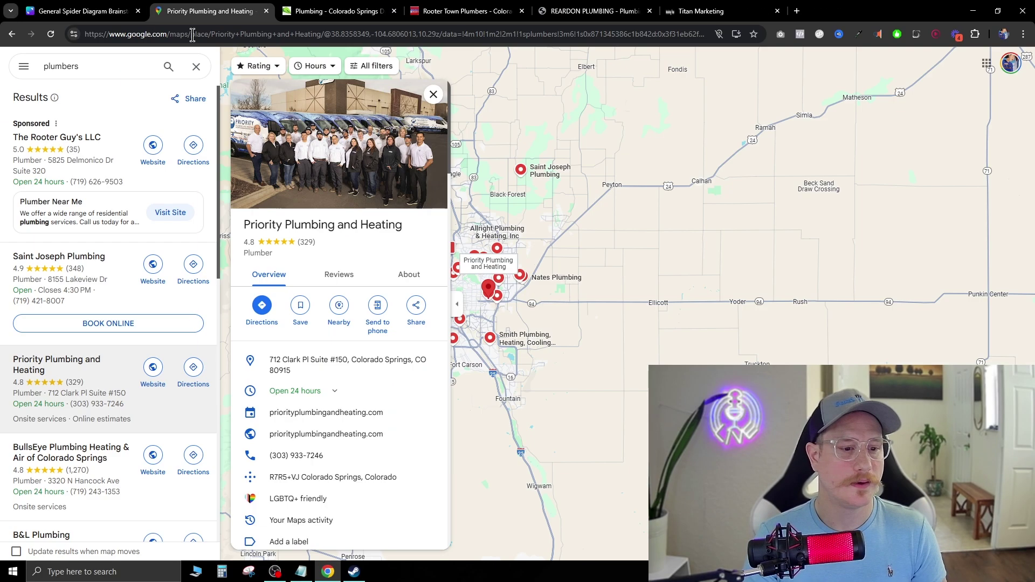
pyautogui.scroll(-3, 146, 286)
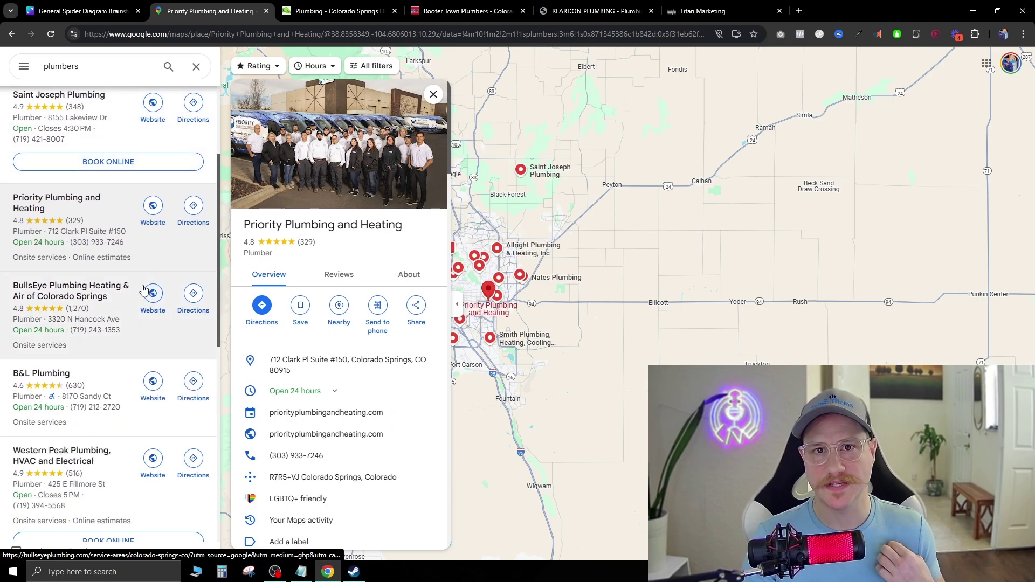
pyautogui.scroll(-8, 143, 288)
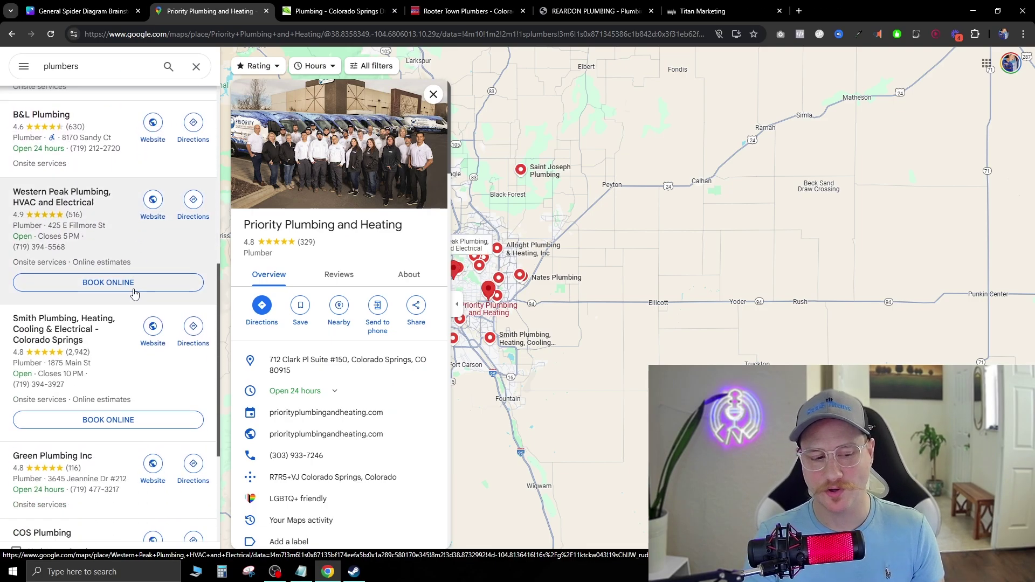
pyautogui.scroll(-3, 137, 286)
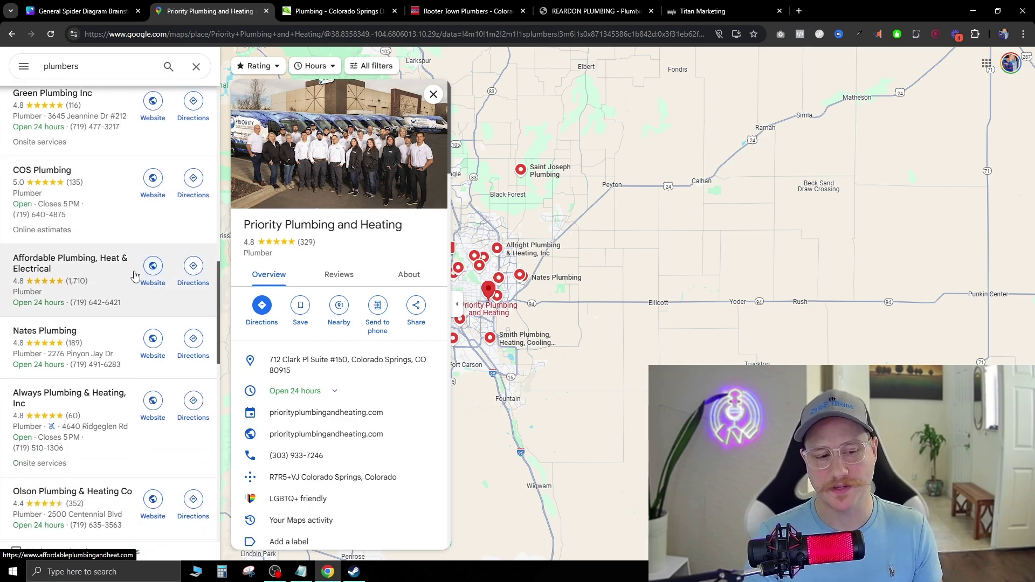
# Switch to the Colorado Springs Drain & Plumbing site and read its service list and reviews.
pyautogui.click(312, 9)
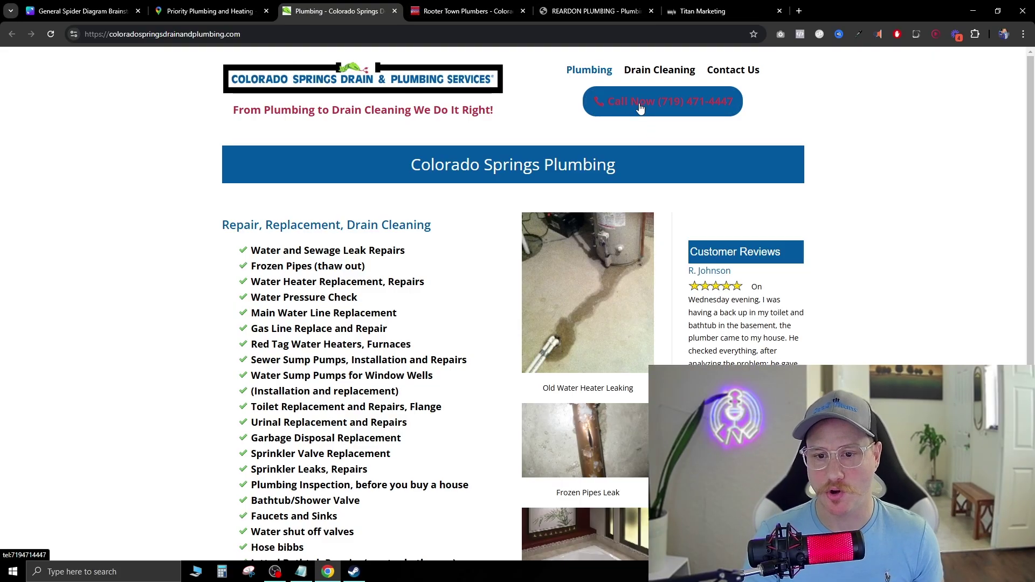
pyautogui.scroll(-5, 374, 323)
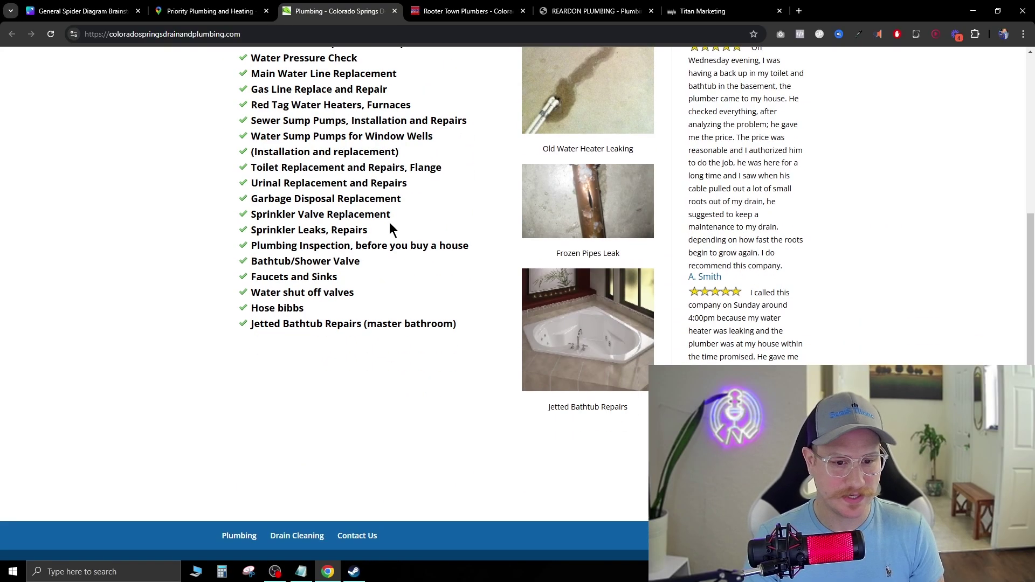
pyautogui.scroll(5, 393, 227)
pyautogui.scroll(-5, 393, 178)
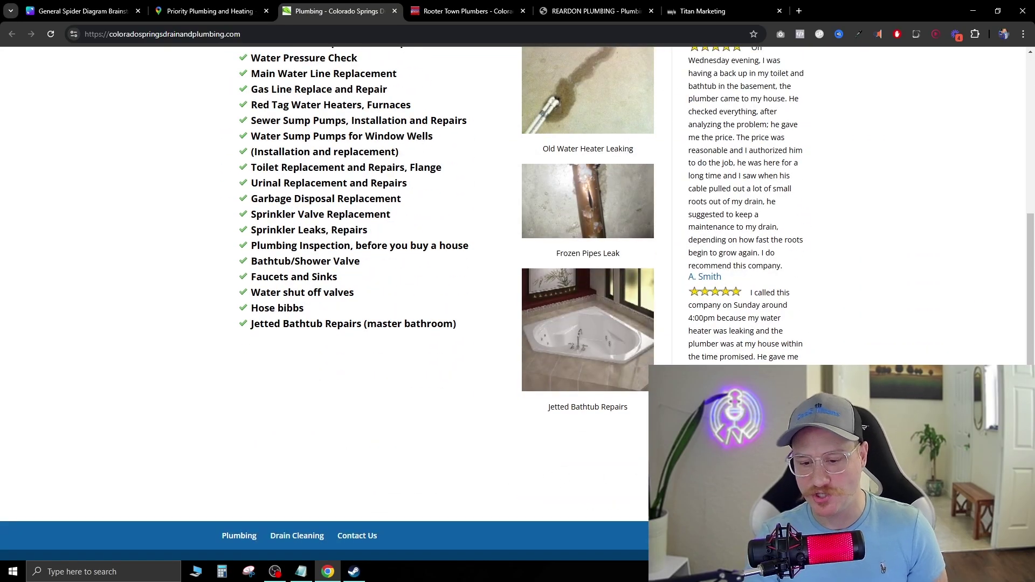
pyautogui.scroll(5, 338, 458)
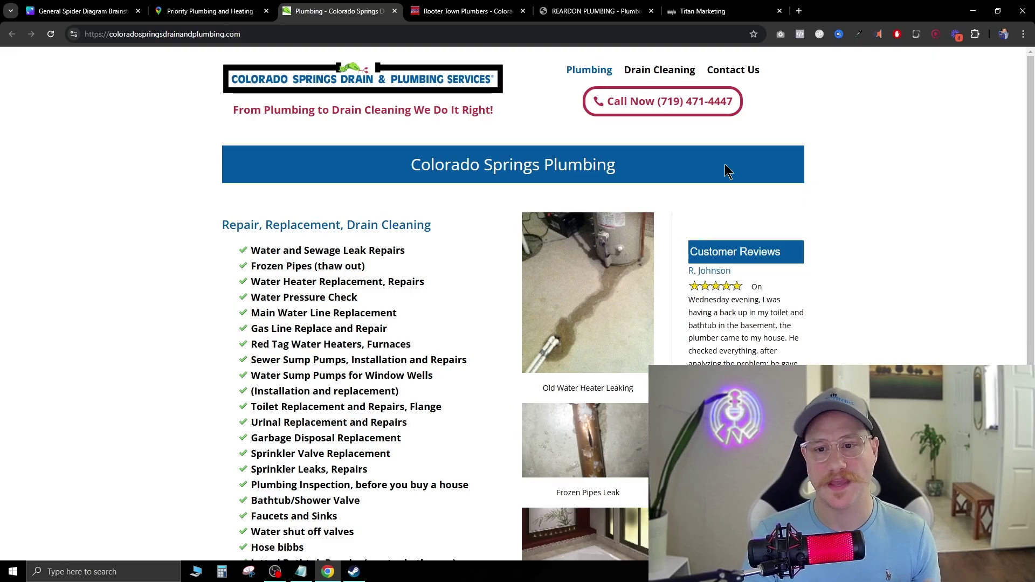
pyautogui.scroll(-3, 814, 246)
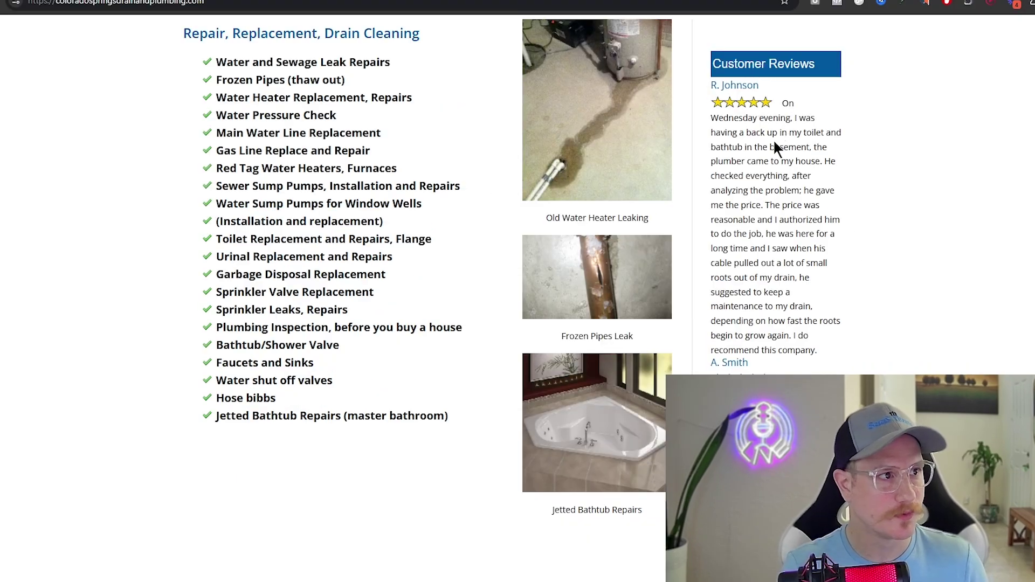
pyautogui.scroll(-2, 723, 162)
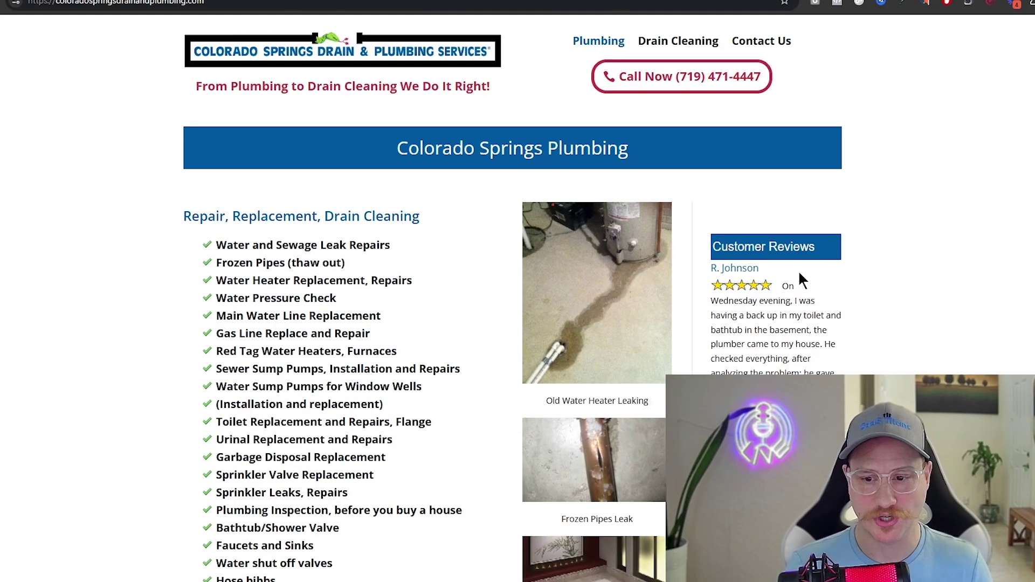
pyautogui.scroll(-5, 798, 270)
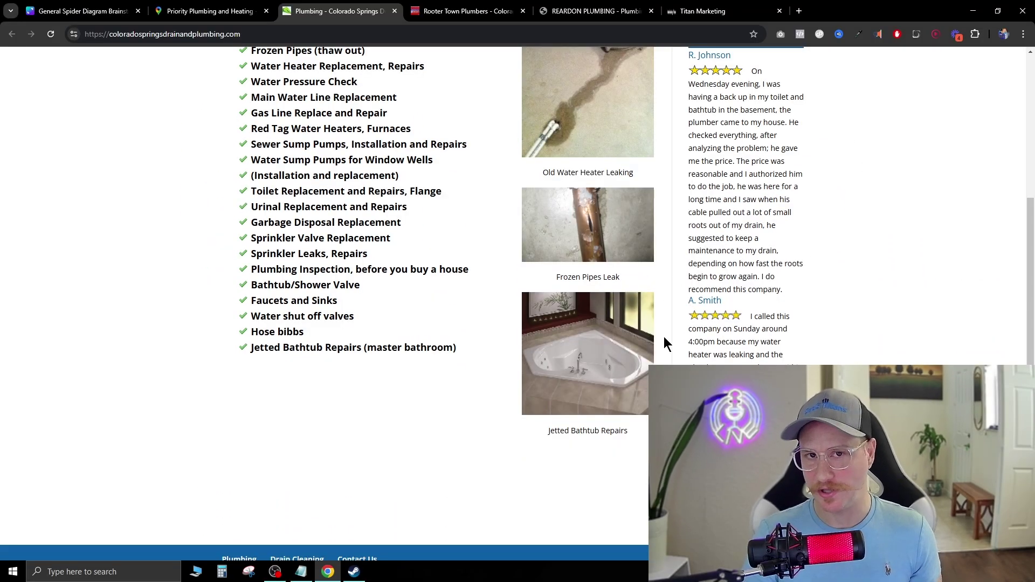
pyautogui.scroll(-1, 332, 399)
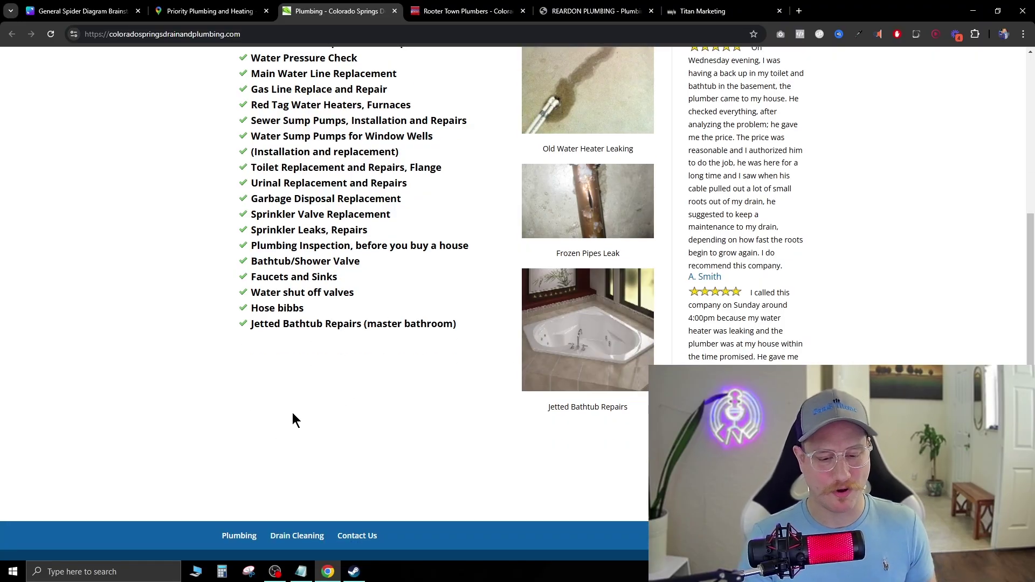
pyautogui.scroll(5, 377, 414)
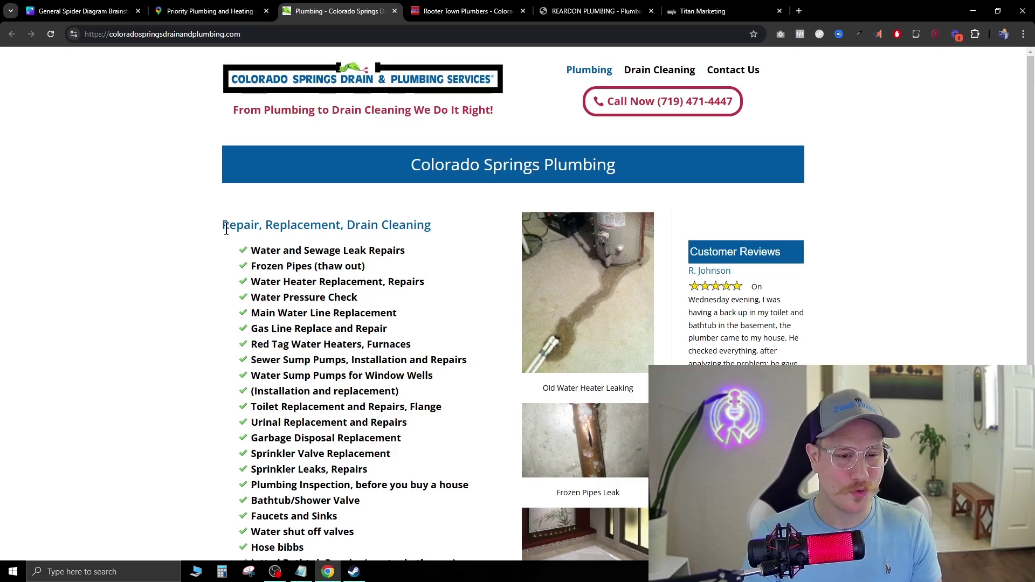
pyautogui.moveTo(226, 228); pyautogui.dragTo(248, 146)
# Clear the service-list selection and scroll through the repair services and leak photos.
pyautogui.click(416, 457)
pyautogui.scroll(-2, 335, 343)
pyautogui.scroll(-2, 580, 303)
pyautogui.scroll(1, 570, 350)
pyautogui.scroll(3, 598, 375)
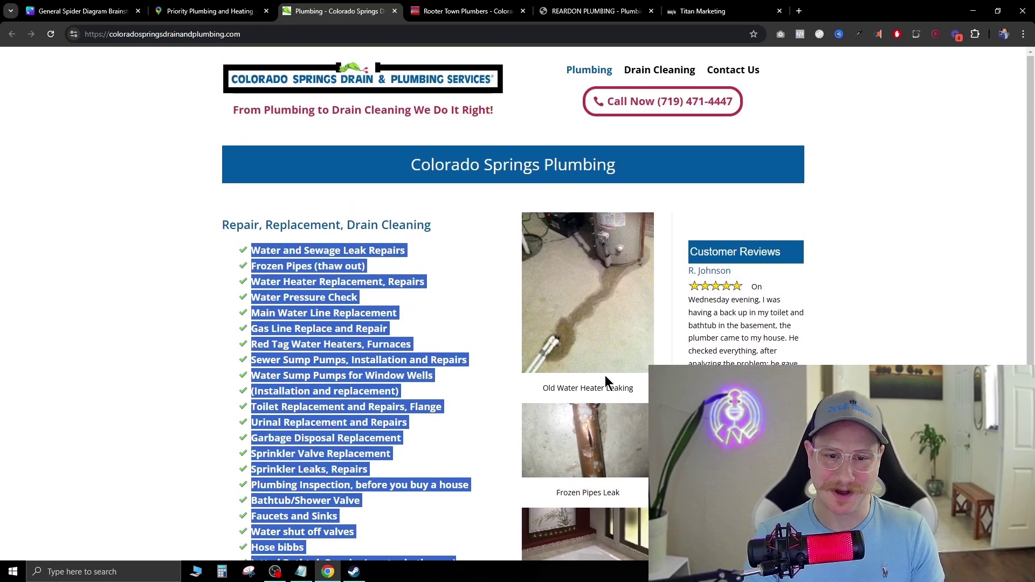
pyautogui.click(436, 281)
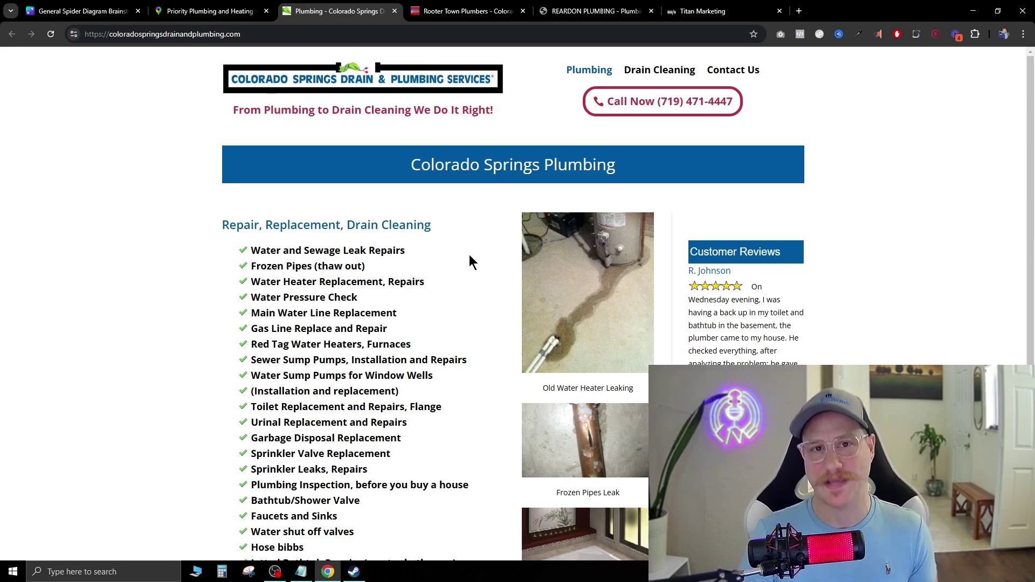
pyautogui.scroll(-4, 483, 254)
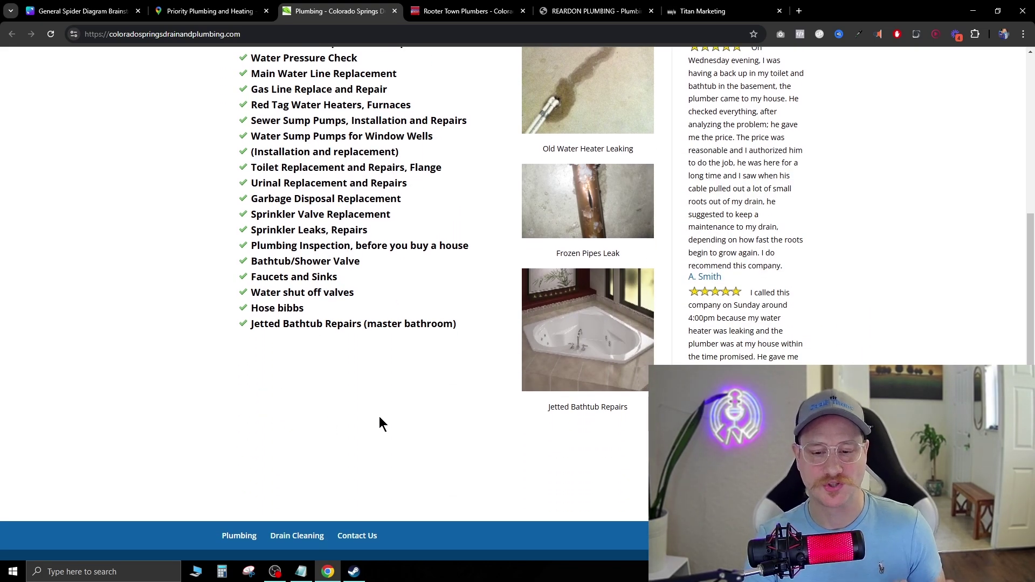
pyautogui.scroll(4, 476, 432)
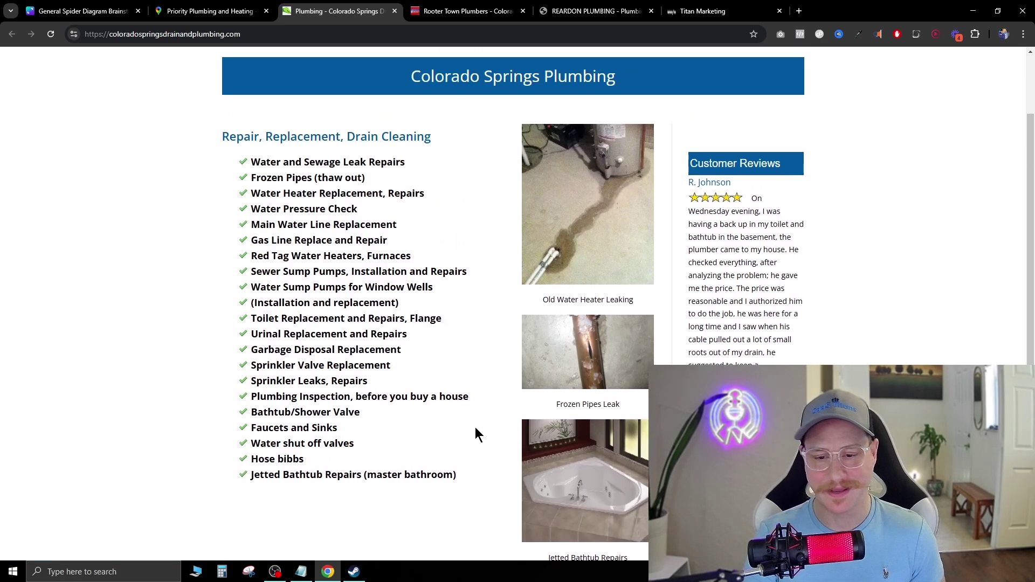
pyautogui.scroll(-4, 399, 345)
# Highlight the first customer review about the basement backup.
pyautogui.moveTo(804, 377); pyautogui.dragTo(701, 218)
pyautogui.scroll(4, 829, 325)
pyautogui.scroll(-1, 725, 296)
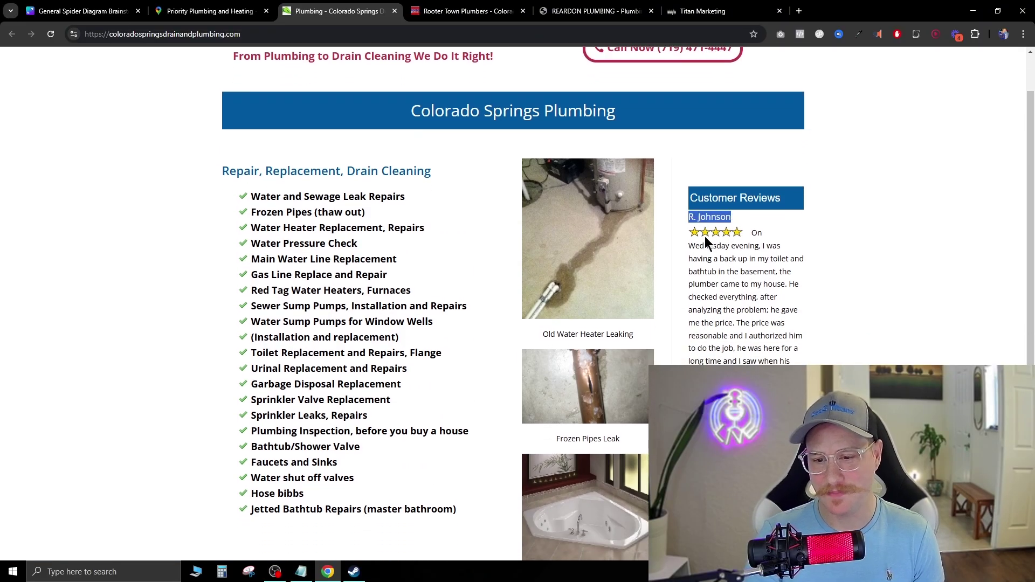
pyautogui.click(744, 250)
pyautogui.scroll(-2, 761, 341)
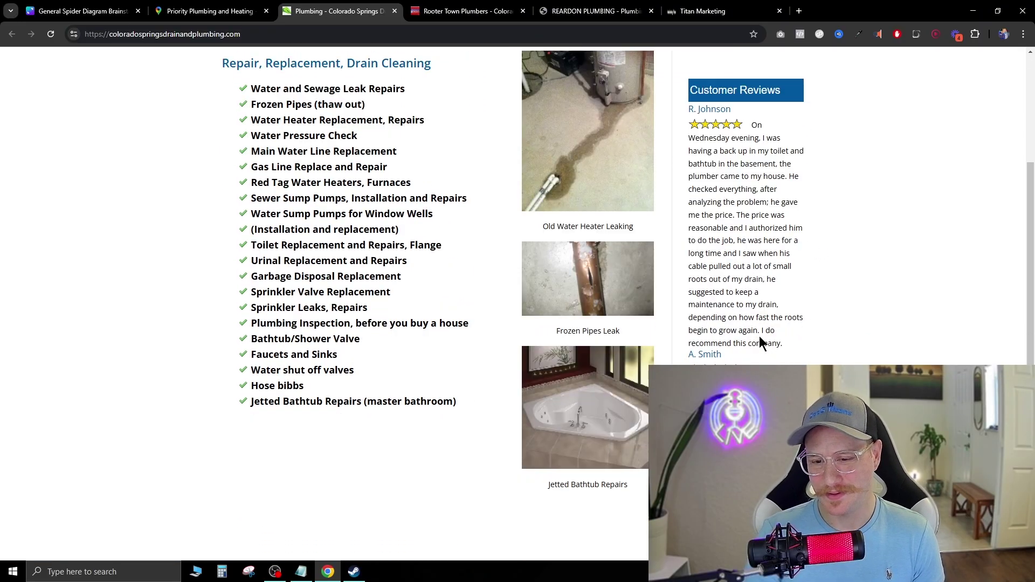
pyautogui.moveTo(786, 356); pyautogui.dragTo(689, 152)
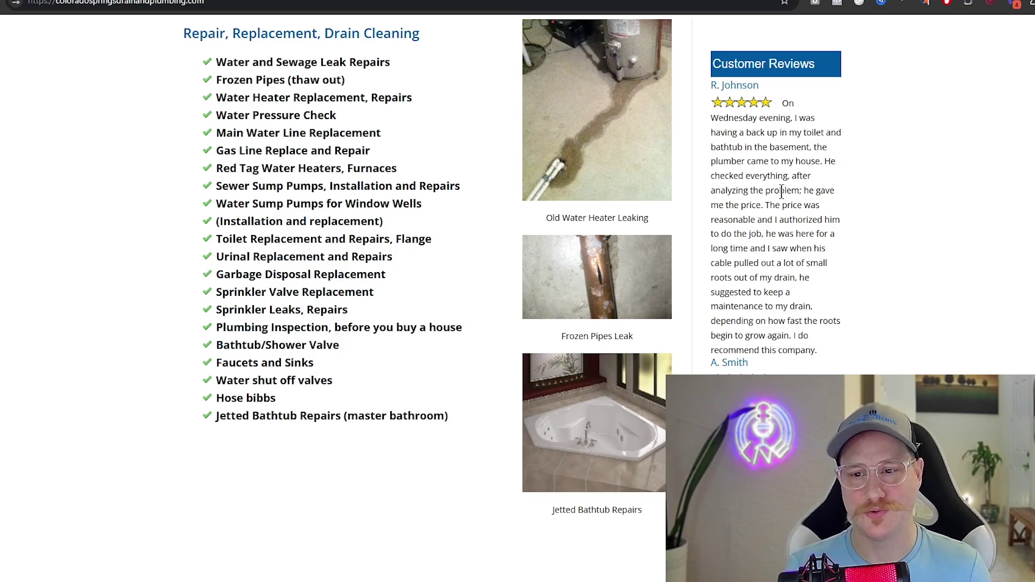
pyautogui.scroll(3, 785, 190)
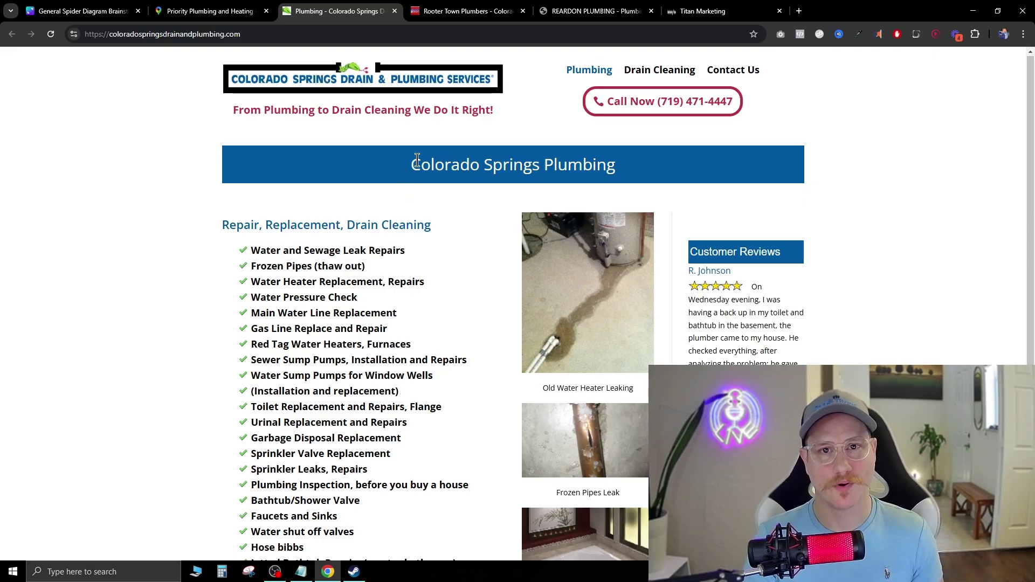
# Show Priority Plumbing and Heating's customer reviews in the Maps place panel.
pyautogui.click(210, 11)
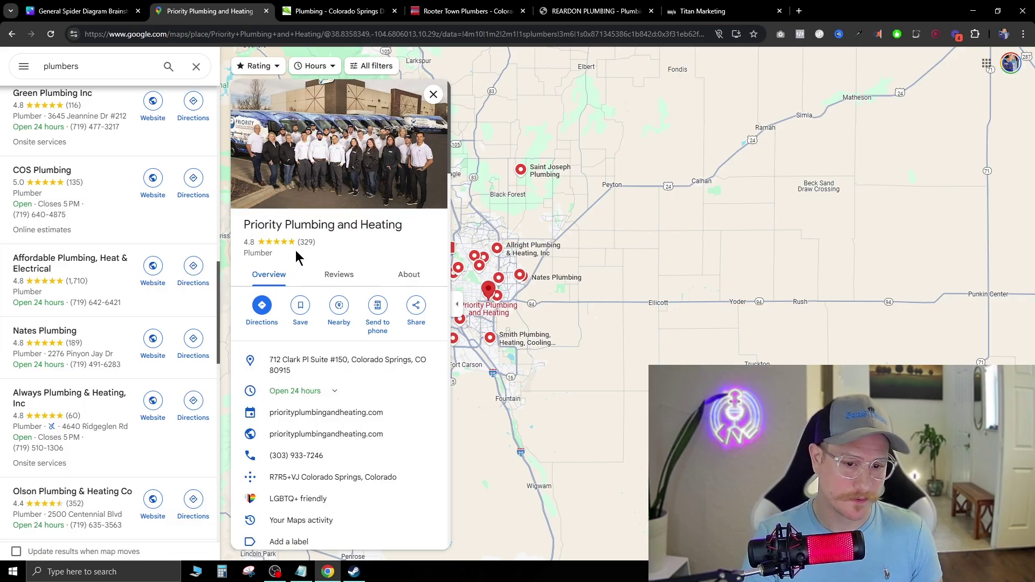
pyautogui.scroll(-3, 180, 393)
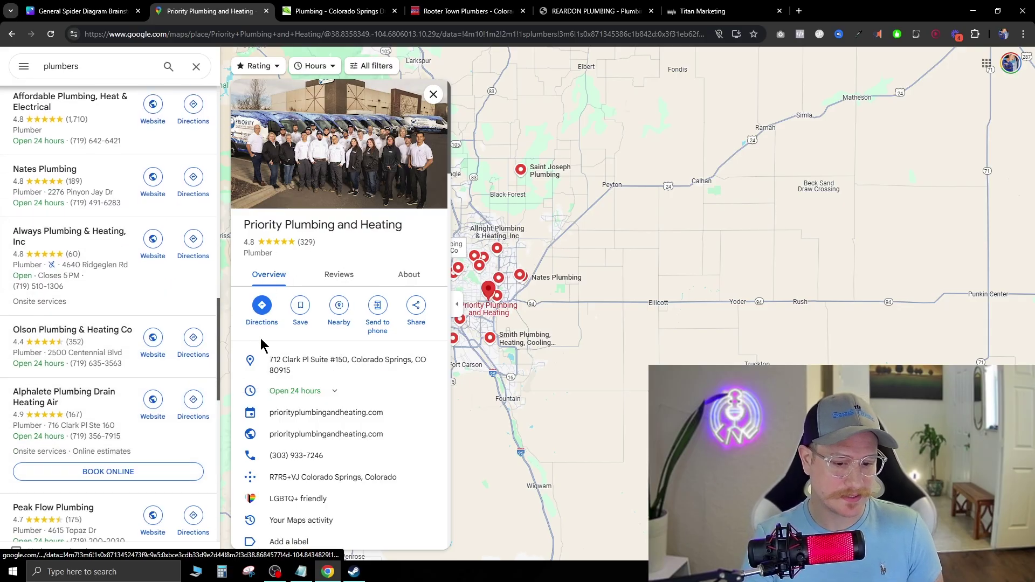
pyautogui.click(338, 275)
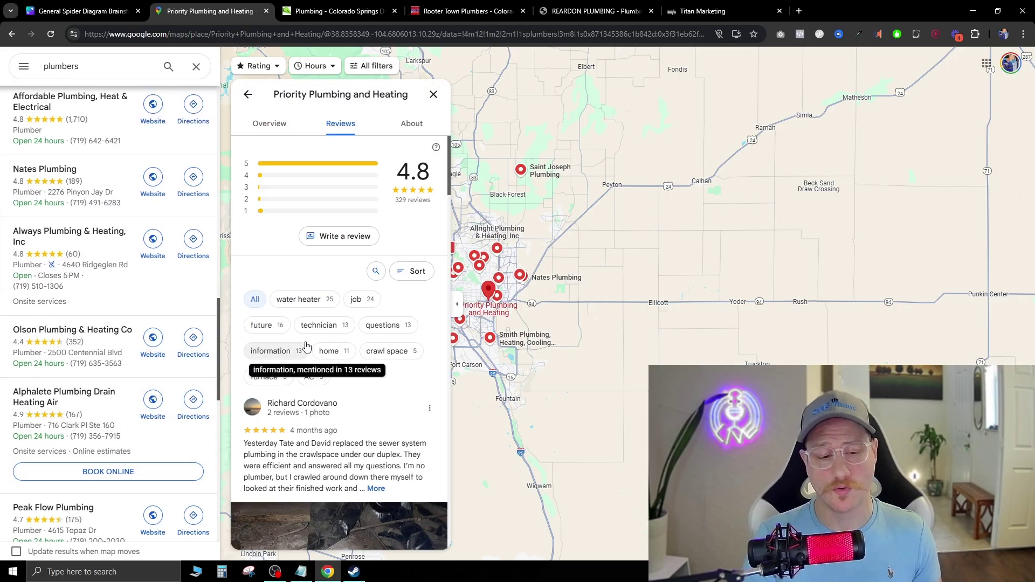
pyautogui.scroll(-4, 356, 370)
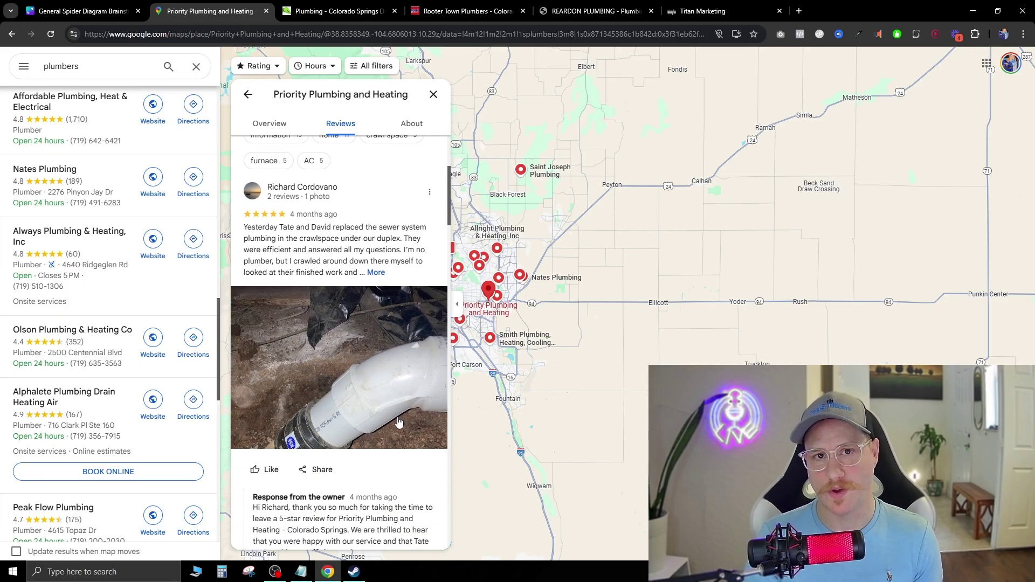
# Recheck the Drain & Plumbing site and Maps results, then move to the Rooter Town tab.
pyautogui.click(291, 10)
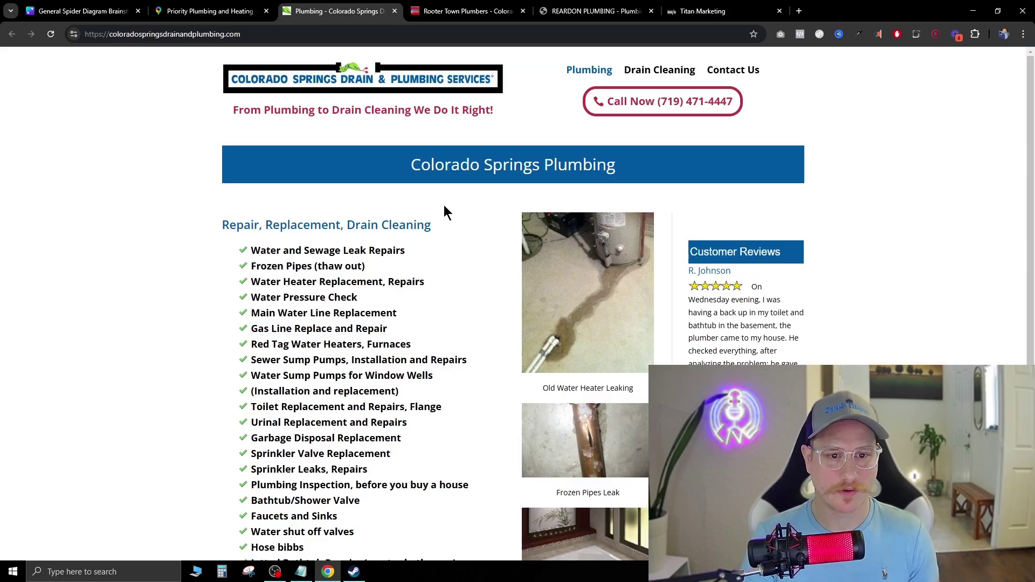
pyautogui.scroll(-5, 519, 334)
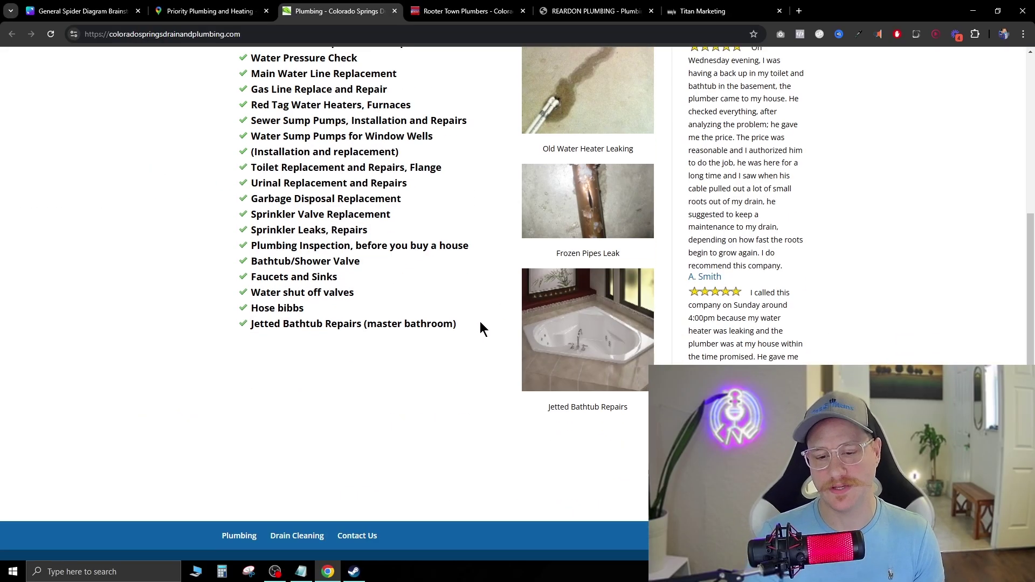
pyautogui.scroll(5, 465, 469)
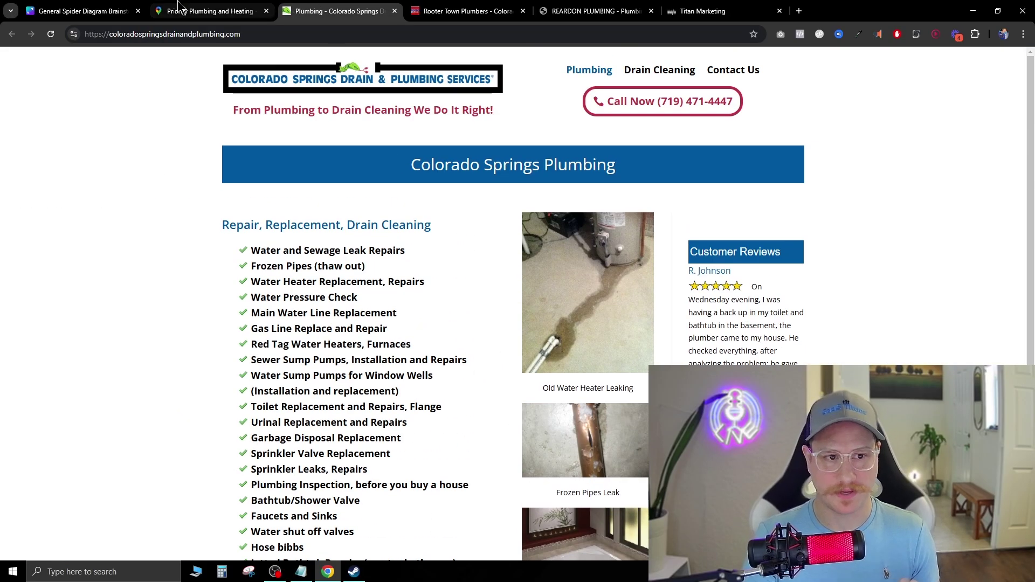
pyautogui.click(226, 10)
pyautogui.scroll(-6, 135, 340)
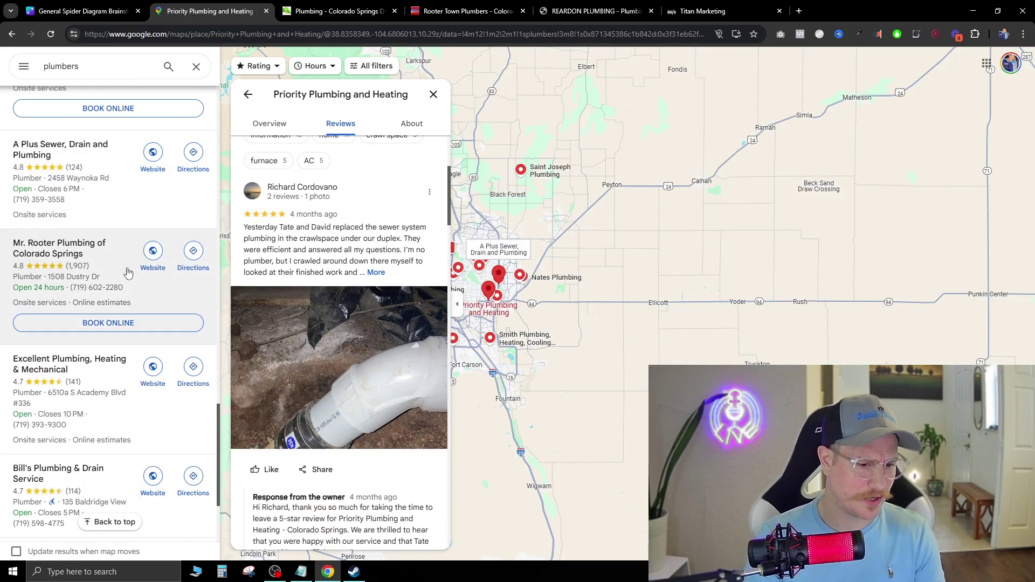
pyautogui.scroll(4, 136, 341)
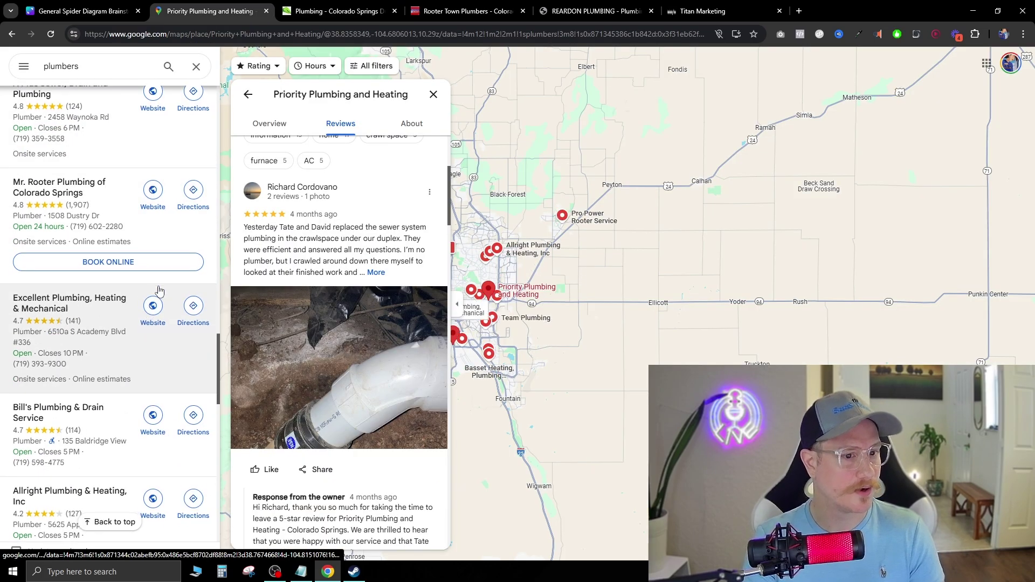
pyautogui.hotkey('ctrl', 'Tab')
pyautogui.hotkey('ctrl', 'Tab')
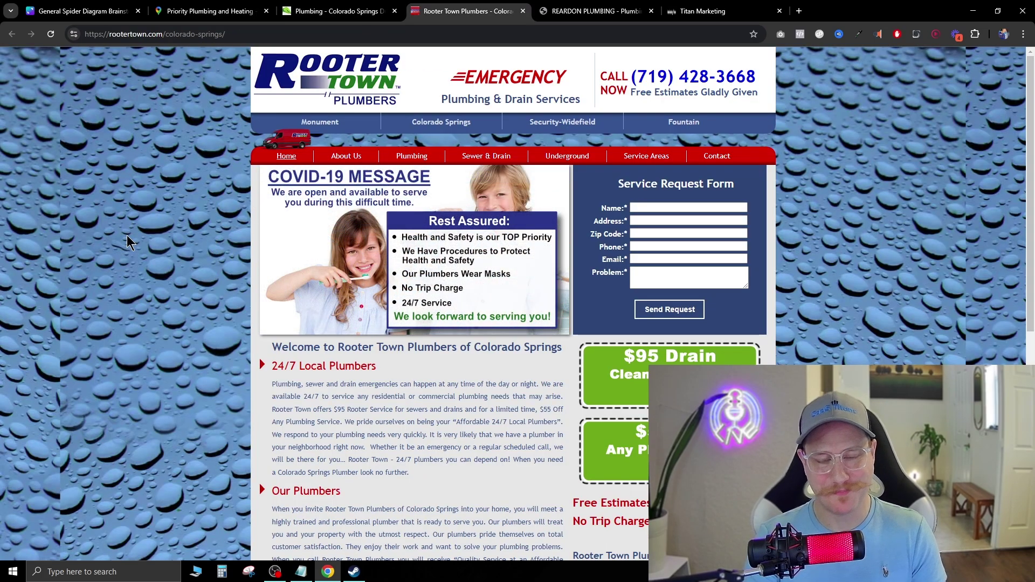
# Look over Rooter Town's homepage, selecting the Service Request Form heading.
pyautogui.scroll(-2, 158, 274)
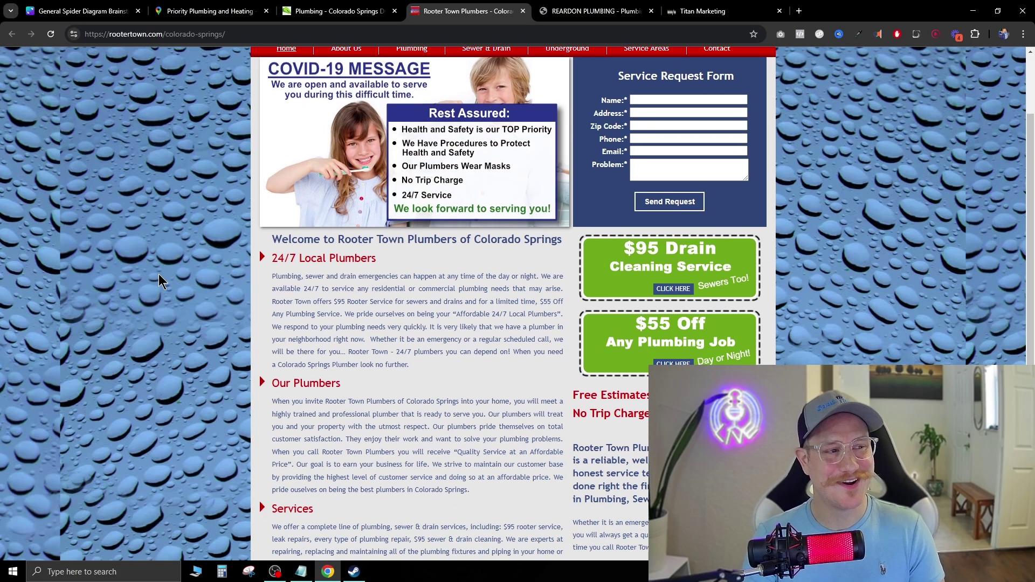
pyautogui.scroll(-5, 163, 261)
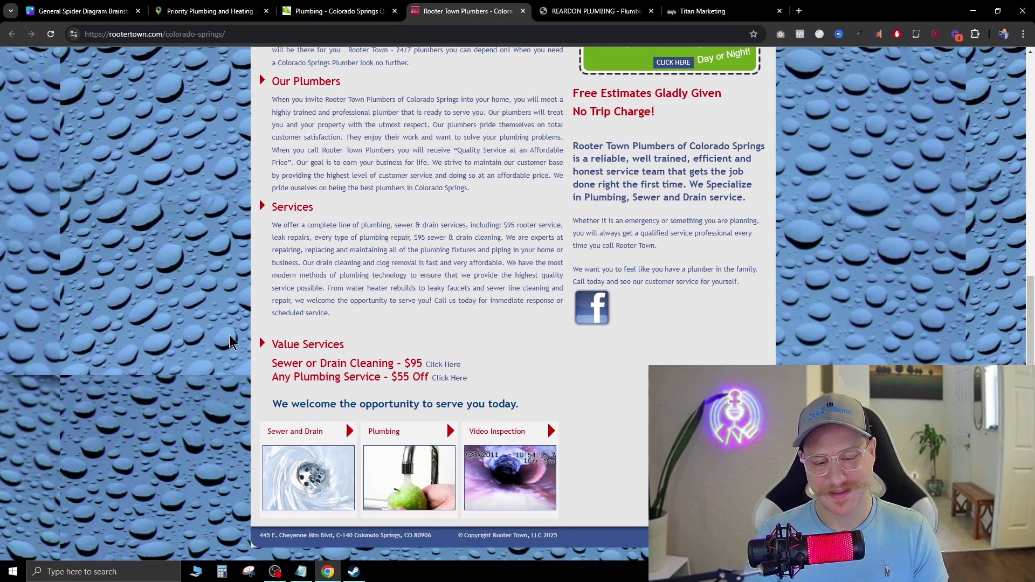
pyautogui.scroll(8, 232, 333)
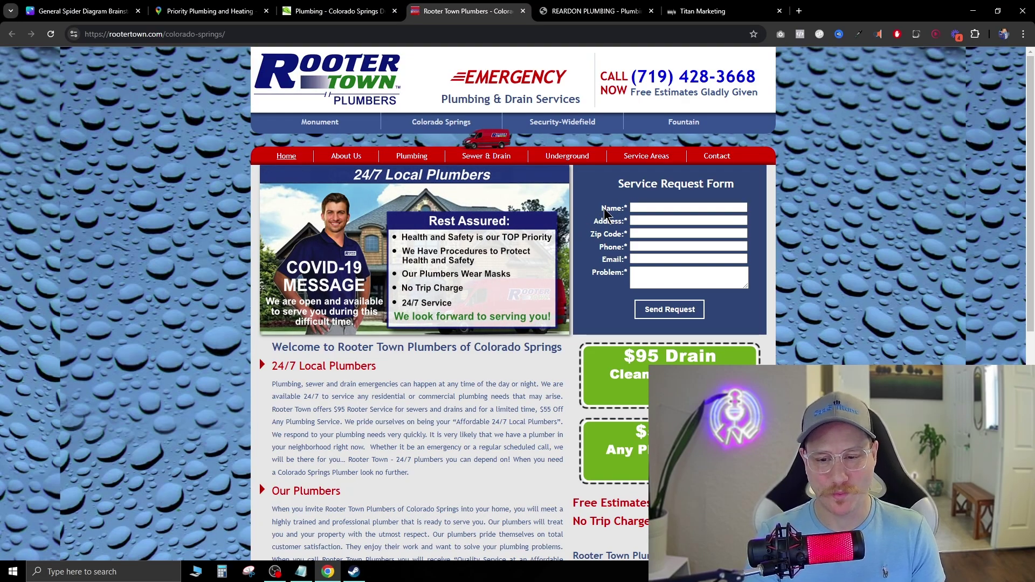
pyautogui.tripleClick(656, 222)
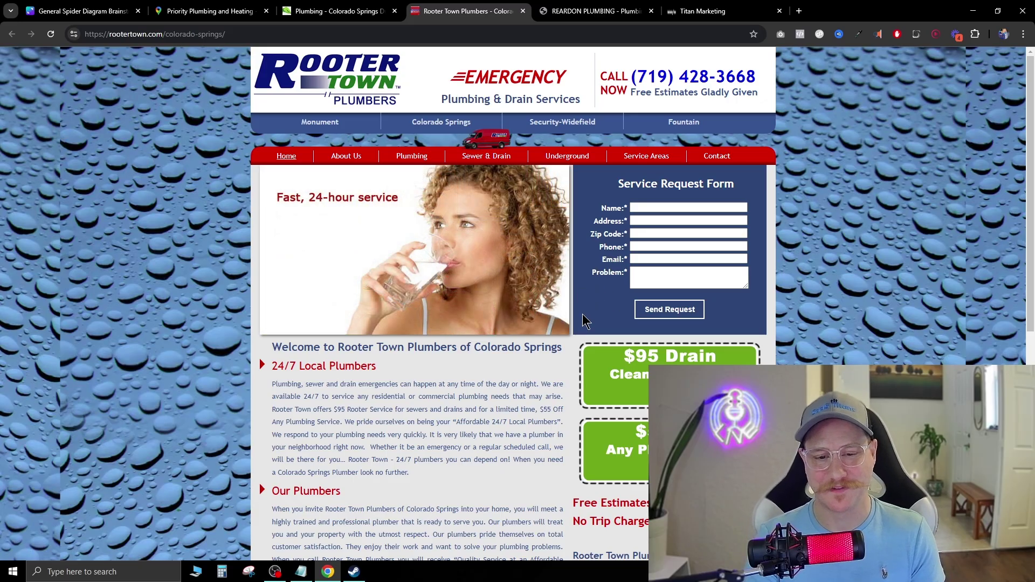
pyautogui.scroll(-2, 585, 315)
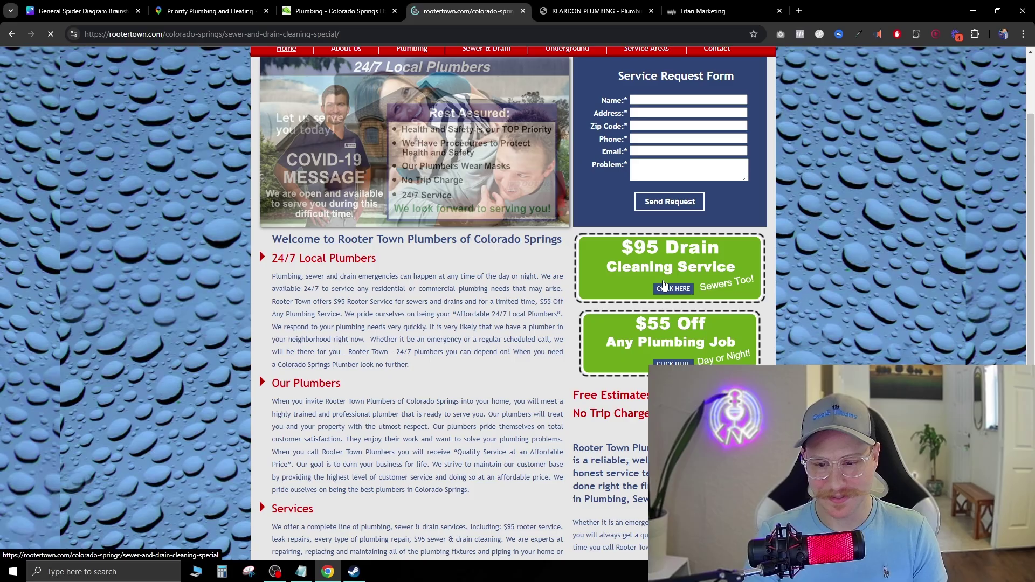
# Open the $95 Drain Cleaning special, then the $55 Off Any Plumbing Job page and its conditions.
pyautogui.click(591, 241)
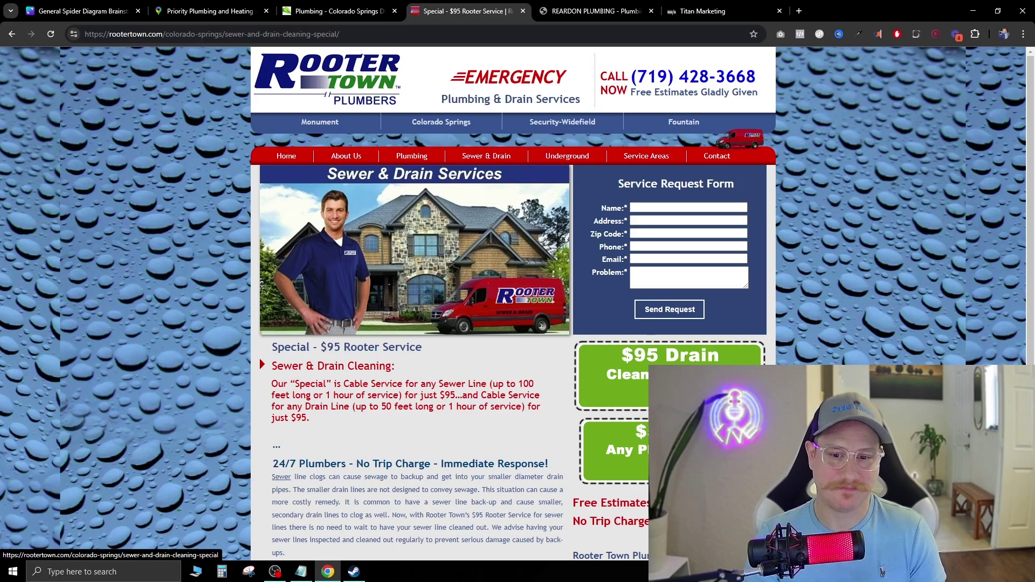
pyautogui.scroll(-2, 631, 393)
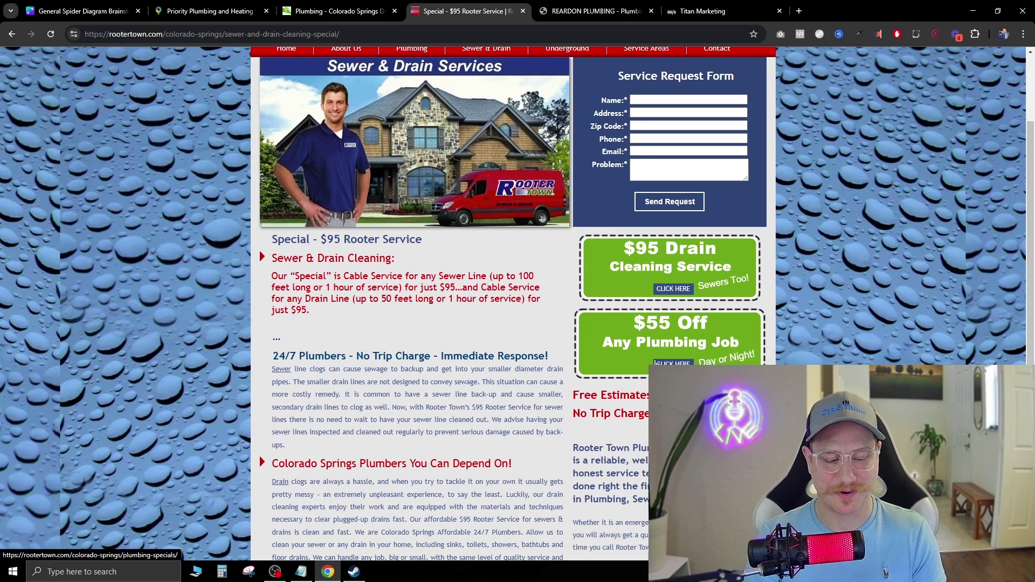
pyautogui.click(656, 362)
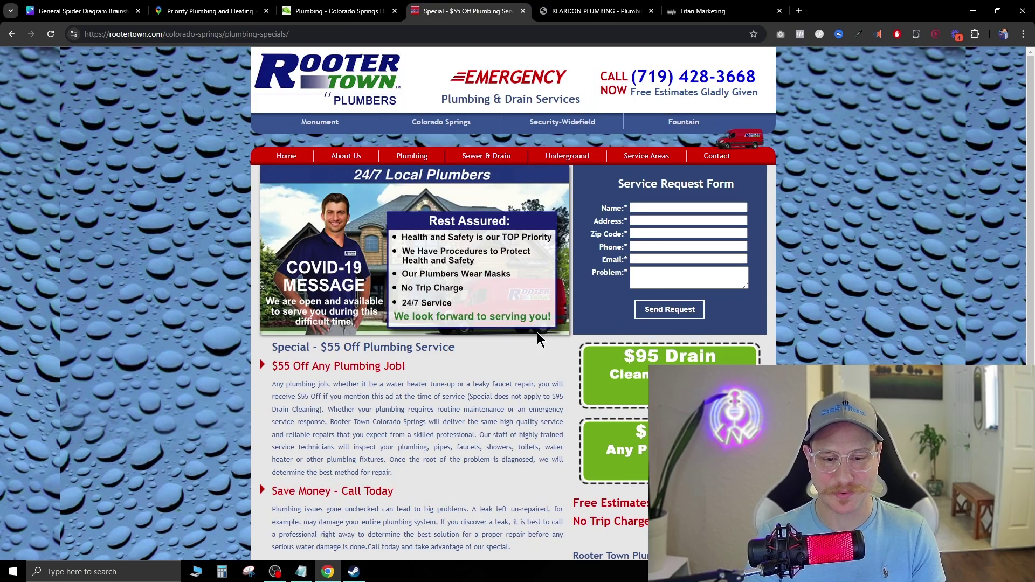
pyautogui.scroll(-4, 563, 381)
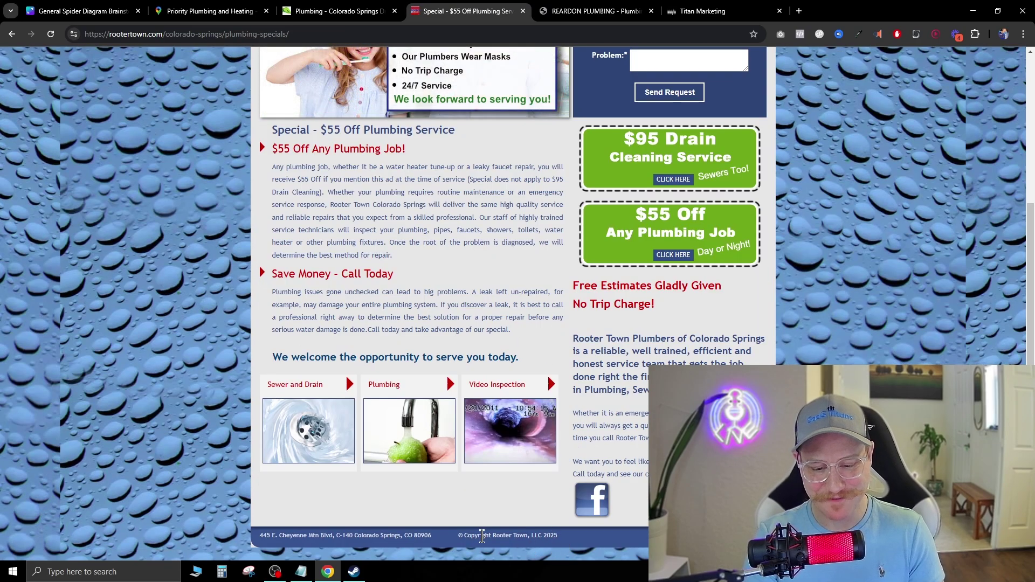
pyautogui.moveTo(463, 536); pyautogui.dragTo(557, 535)
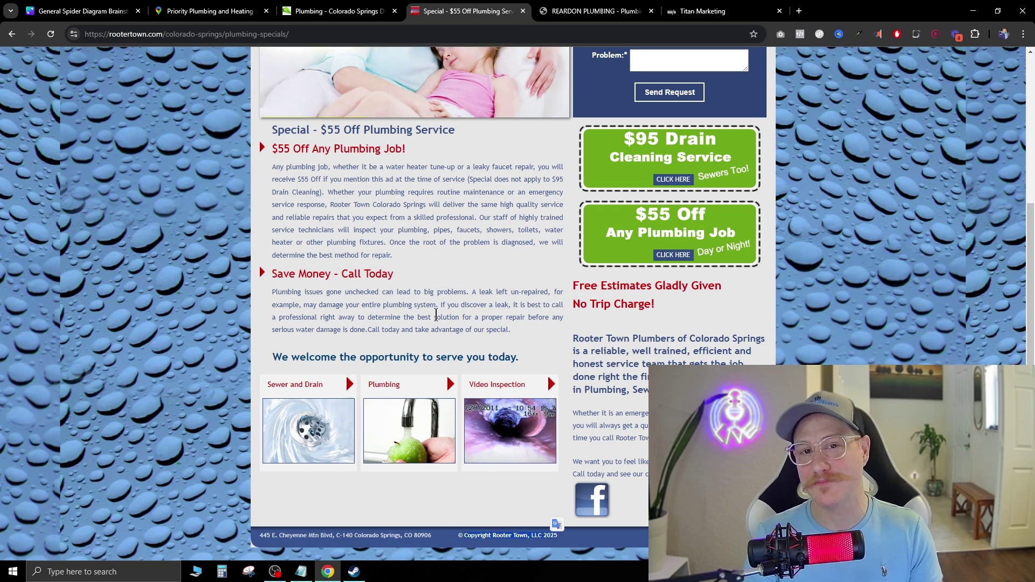
pyautogui.scroll(1, 444, 345)
pyautogui.scroll(3, 444, 345)
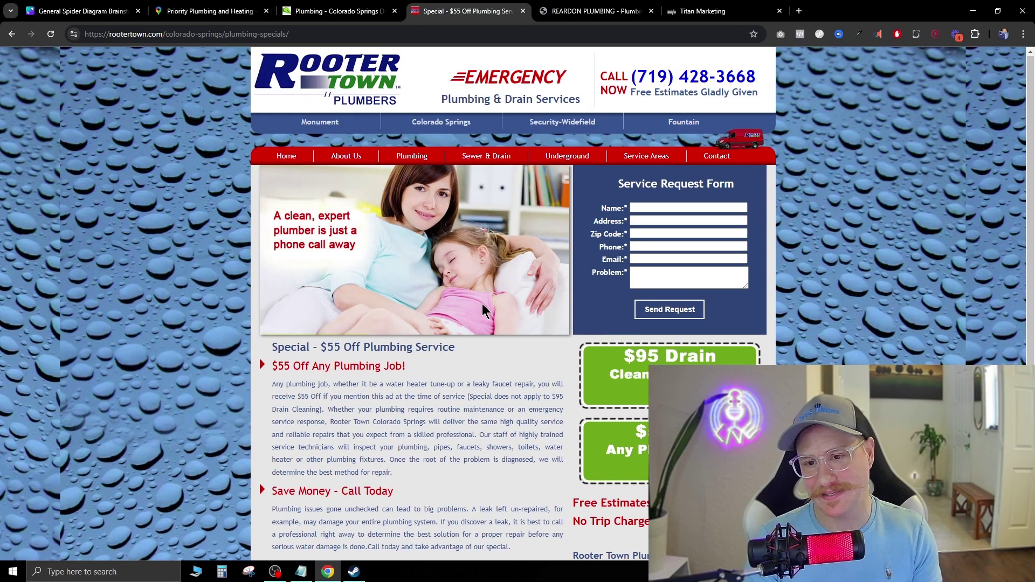
# Preview the plumbing specials page in iPhone 14 Pro Max mobile view.
pyautogui.hotkey('ctrl', 'shift', 'i')
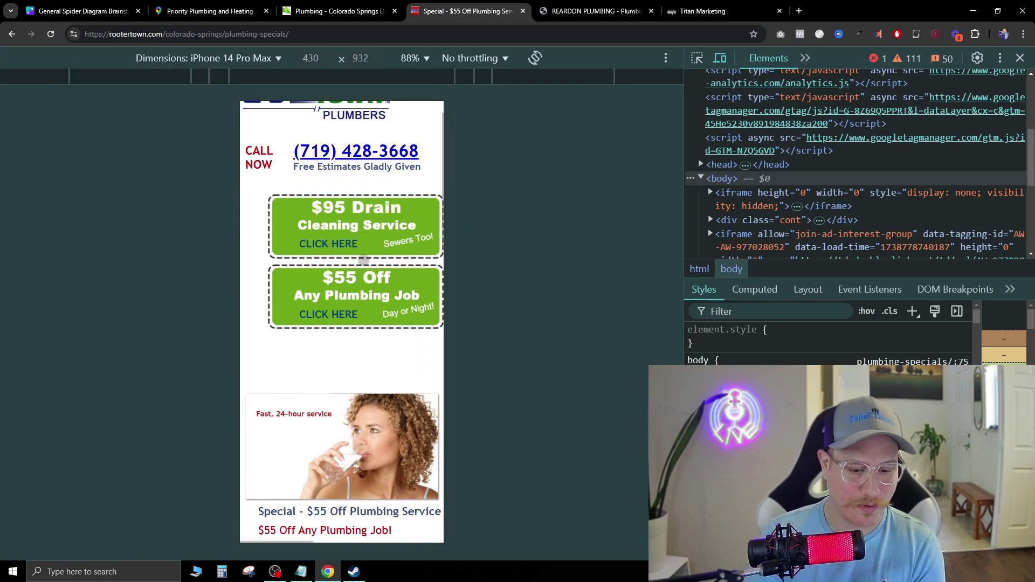
pyautogui.scroll(-5, 362, 226)
pyautogui.scroll(-3, 343, 416)
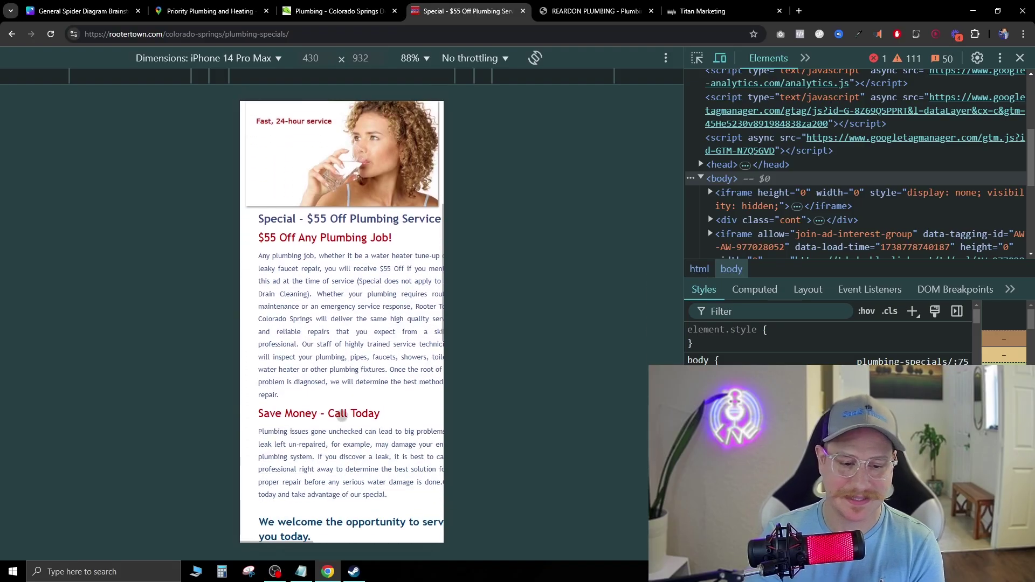
pyautogui.scroll(2, 383, 335)
pyautogui.hscroll(1, 383, 335)
pyautogui.hscroll(-1, 372, 318)
pyautogui.hscroll(2, 374, 315)
pyautogui.hscroll(-2, 376, 313)
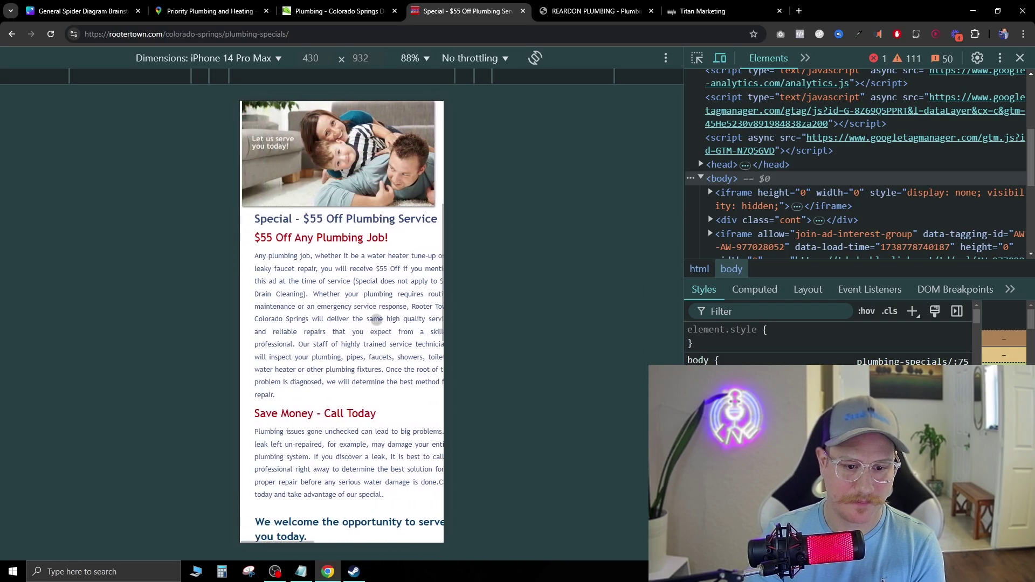
pyautogui.scroll(-2, 360, 294)
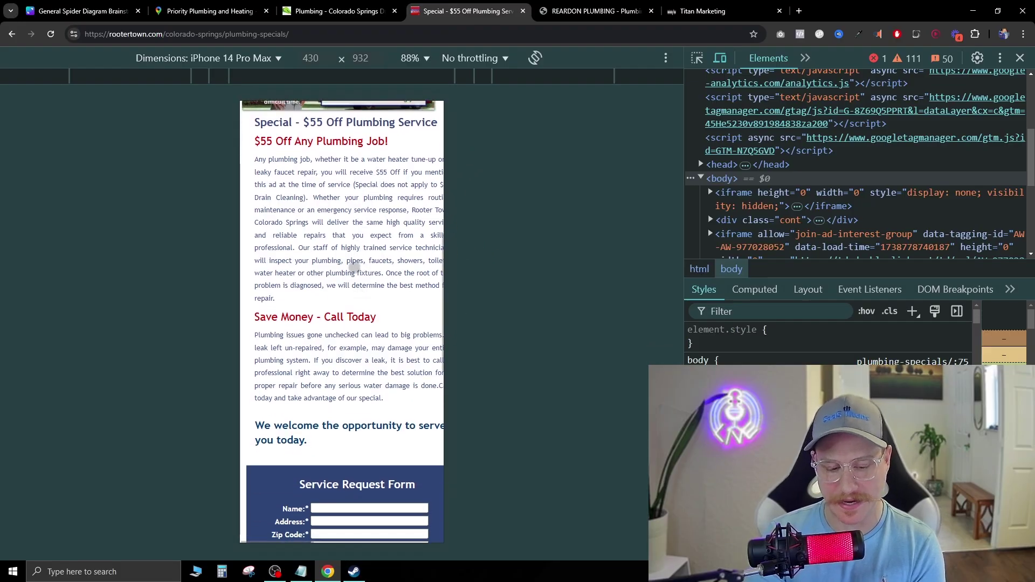
# Go back to the Colorado Springs Plumbing page and open the Video Inspection page.
pyautogui.hotkey('alt', 'Left')
pyautogui.scroll(-15, 356, 388)
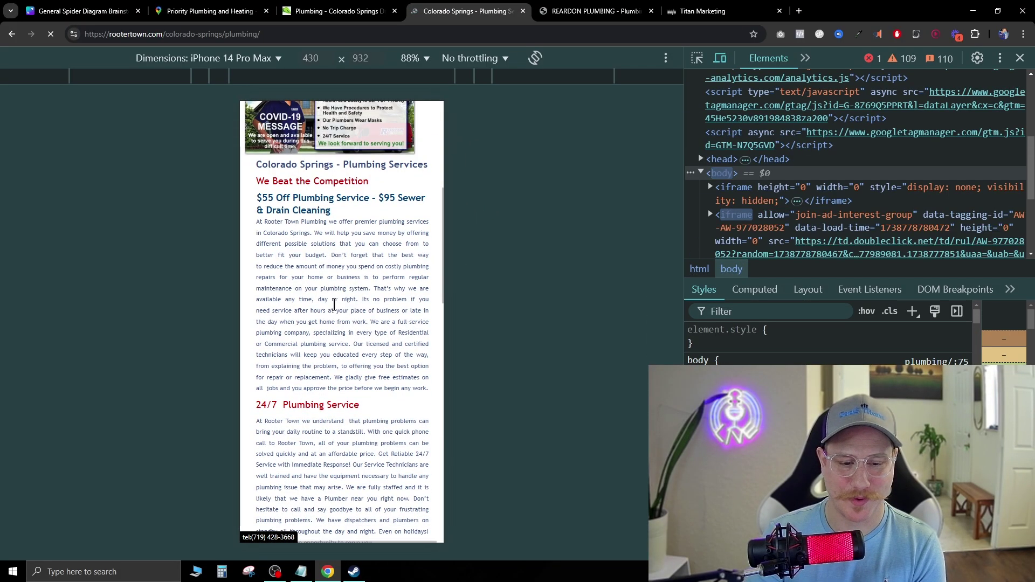
pyautogui.click(305, 465)
pyautogui.scroll(-8, 351, 379)
pyautogui.scroll(5, 351, 379)
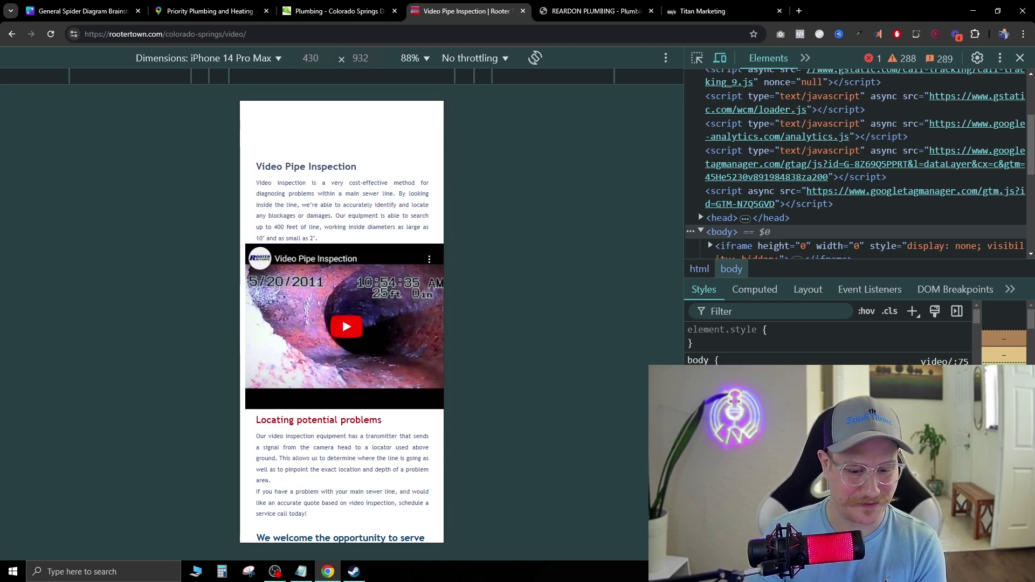
pyautogui.scroll(-5, 331, 362)
# Close DevTools and visit the Underground Services, Pipe Rehabilitation and About Us pages.
pyautogui.press('F12')
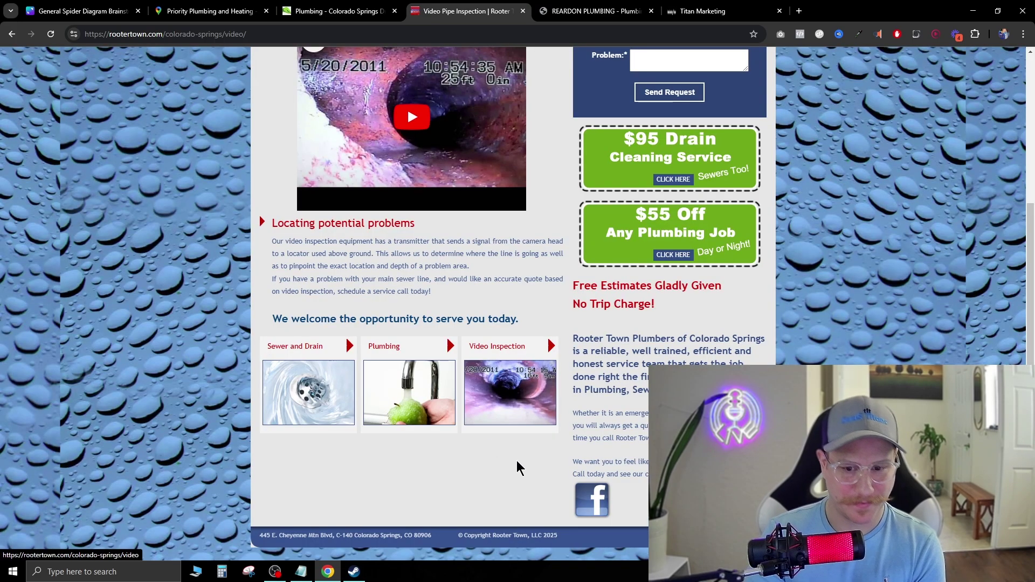
pyautogui.scroll(5, 515, 456)
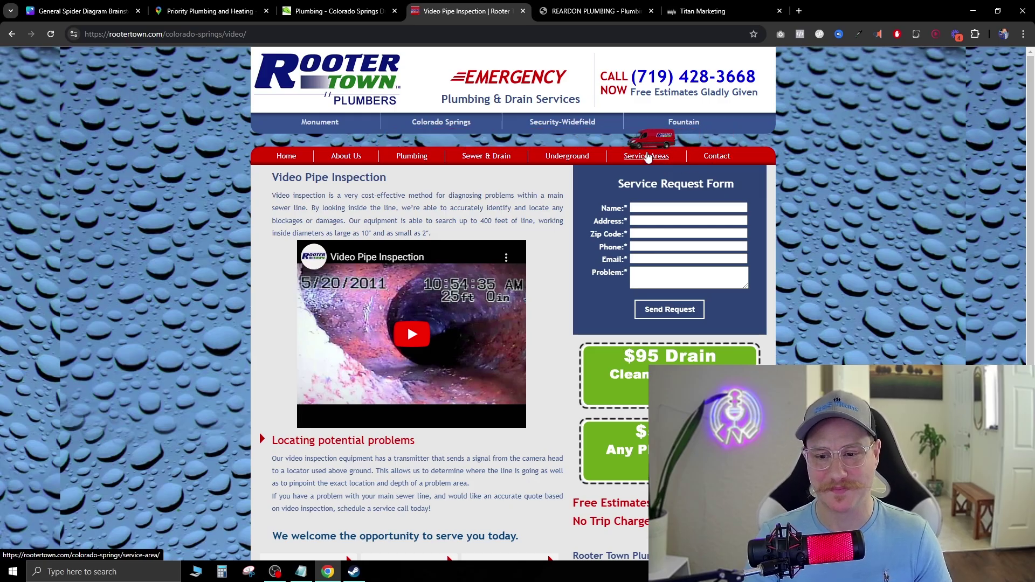
pyautogui.click(556, 162)
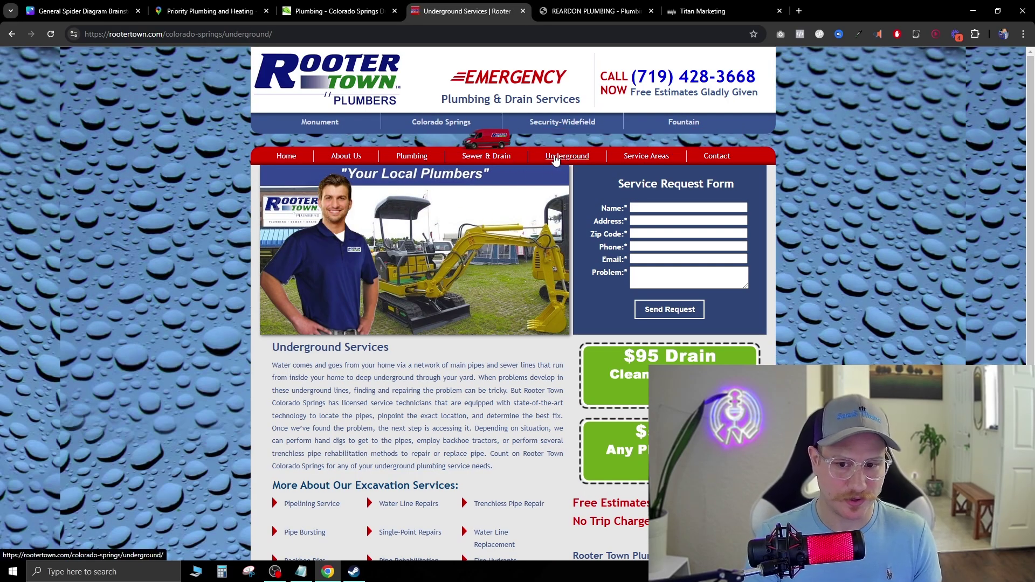
pyautogui.scroll(-5, 388, 292)
pyautogui.click(388, 293)
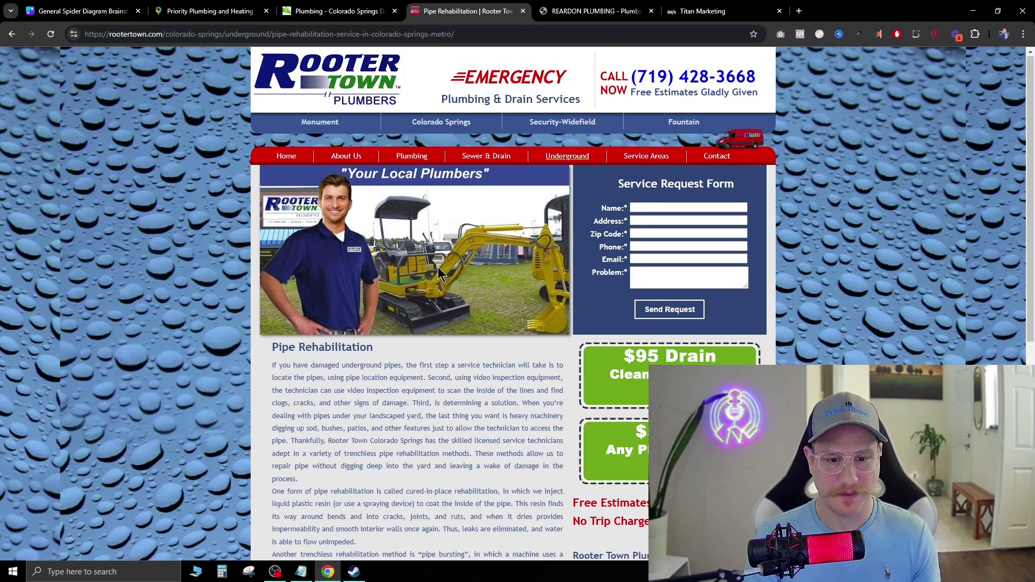
pyautogui.click(346, 156)
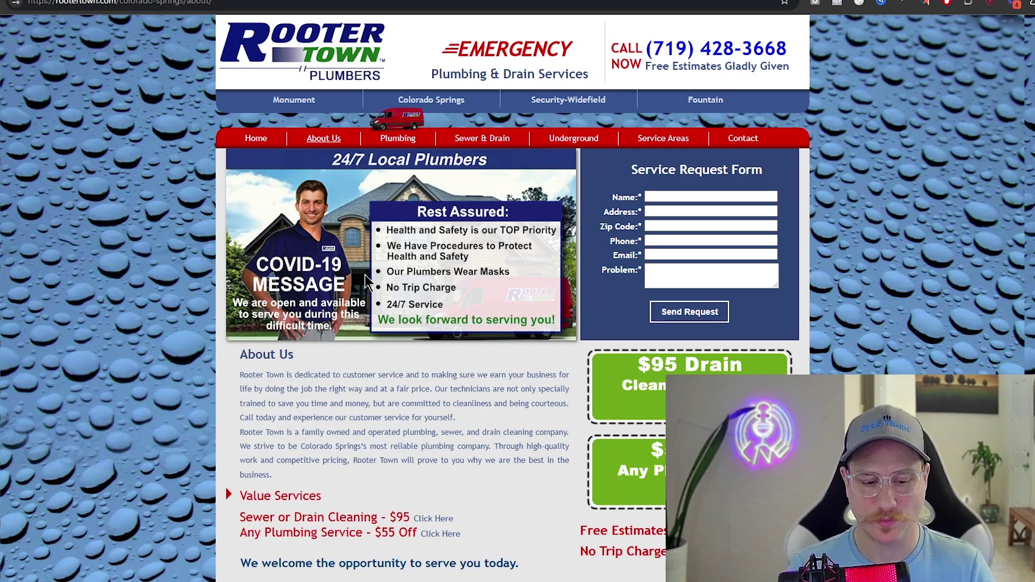
# Open Rooter Town's Colorado Springs Sewer & Drain page and scroll through its offers.
pyautogui.click(256, 138)
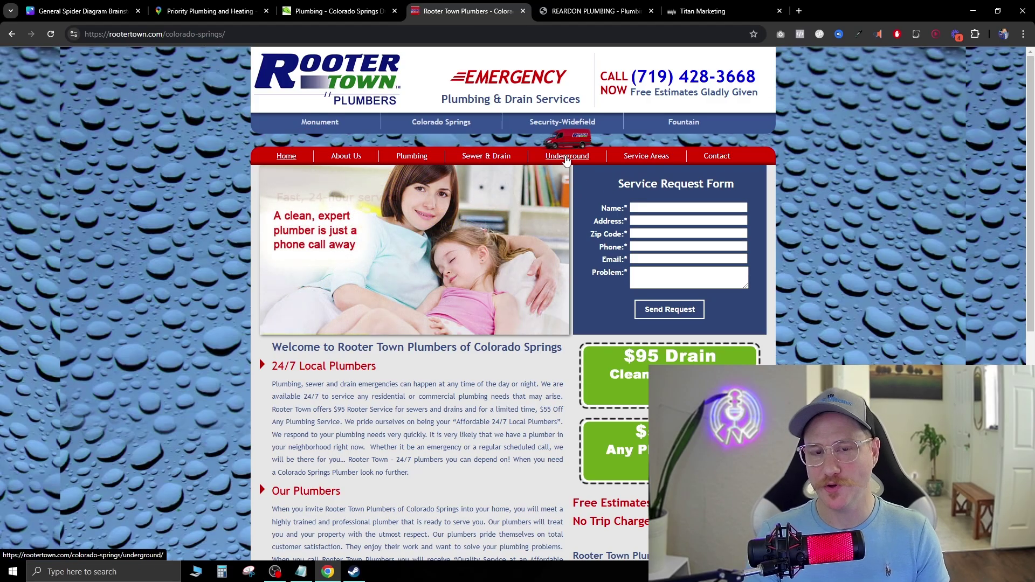
pyautogui.click(487, 155)
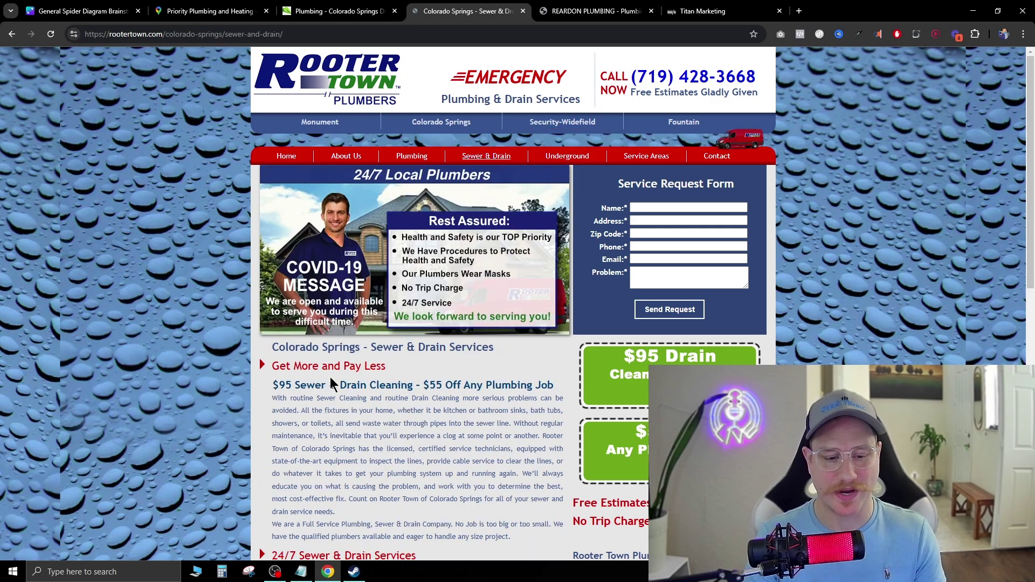
pyautogui.scroll(-4, 345, 379)
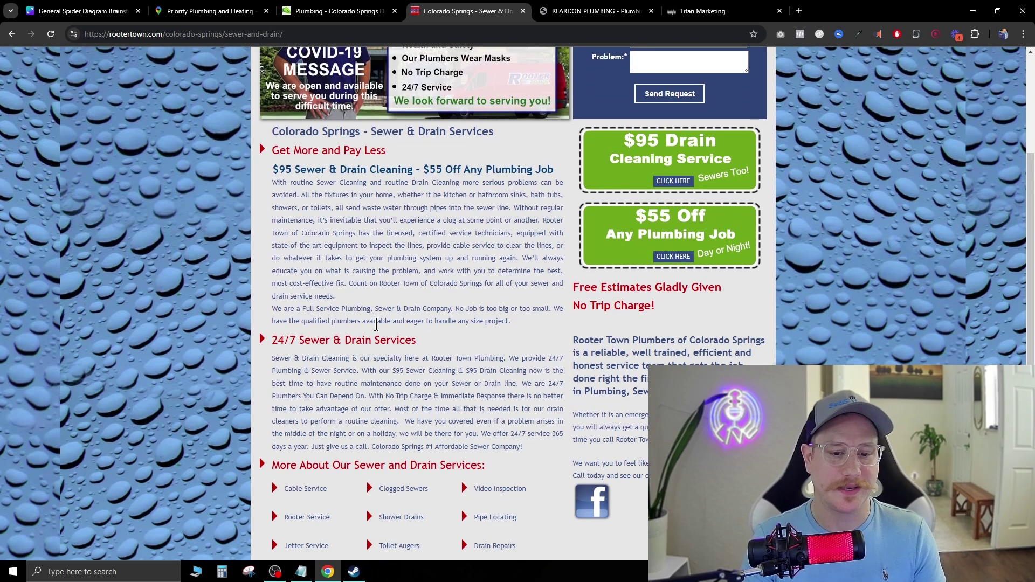
pyautogui.scroll(4, 386, 311)
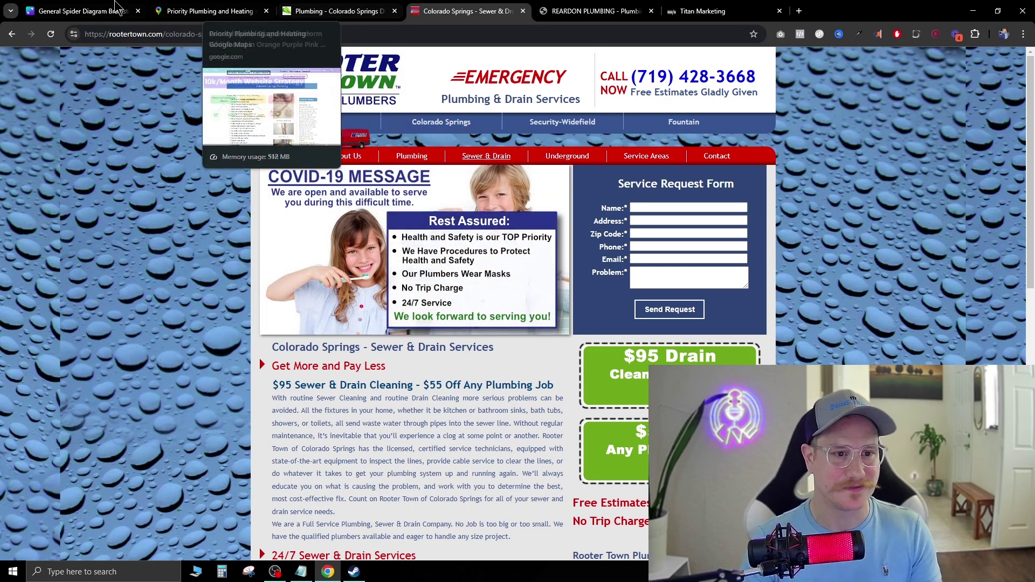
# In the Google Maps plumber results, open M.D. Service Plumbing's place card.
pyautogui.click(207, 11)
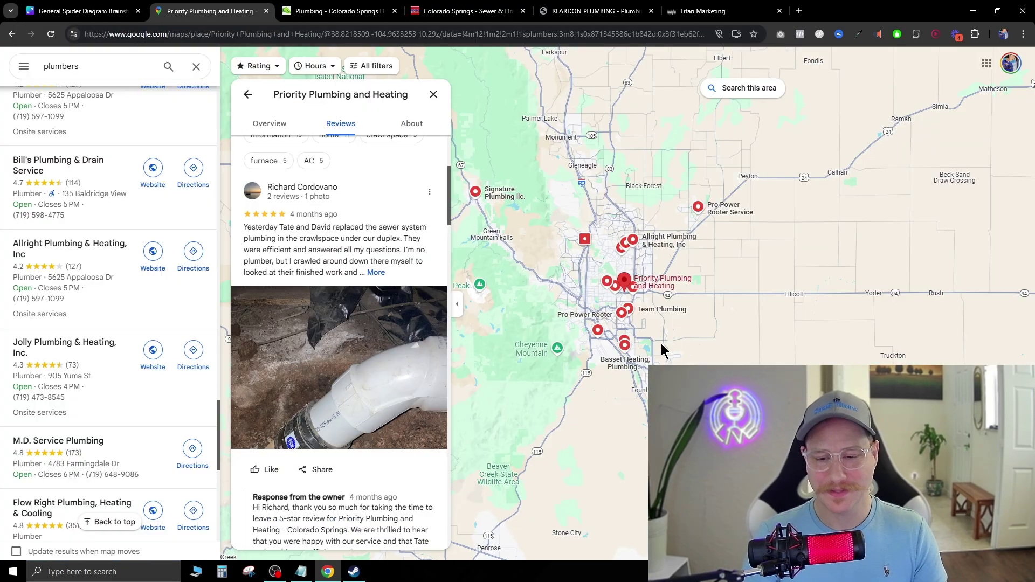
pyautogui.scroll(3, 641, 301)
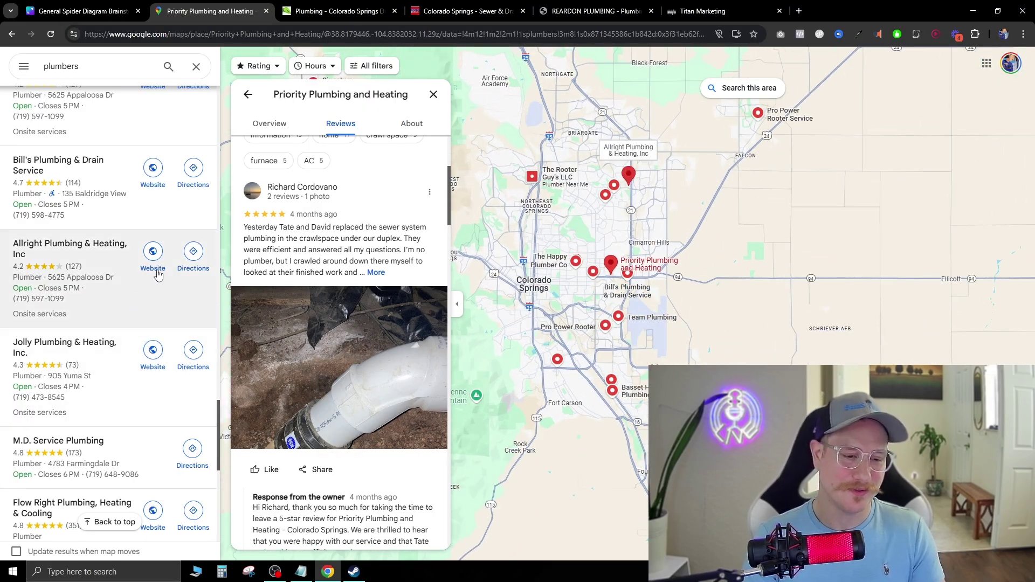
pyautogui.scroll(-4, 157, 270)
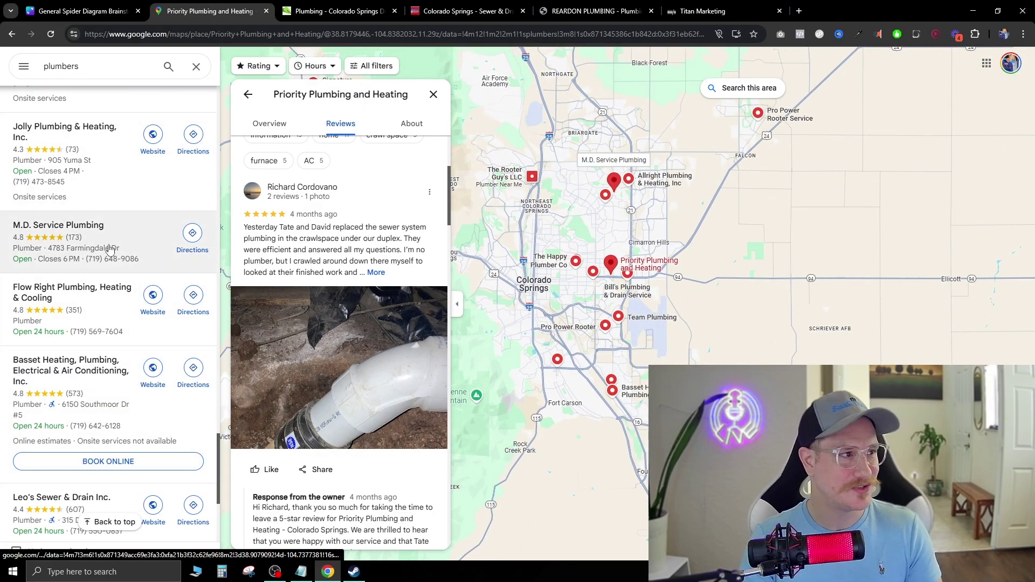
pyautogui.click(145, 260)
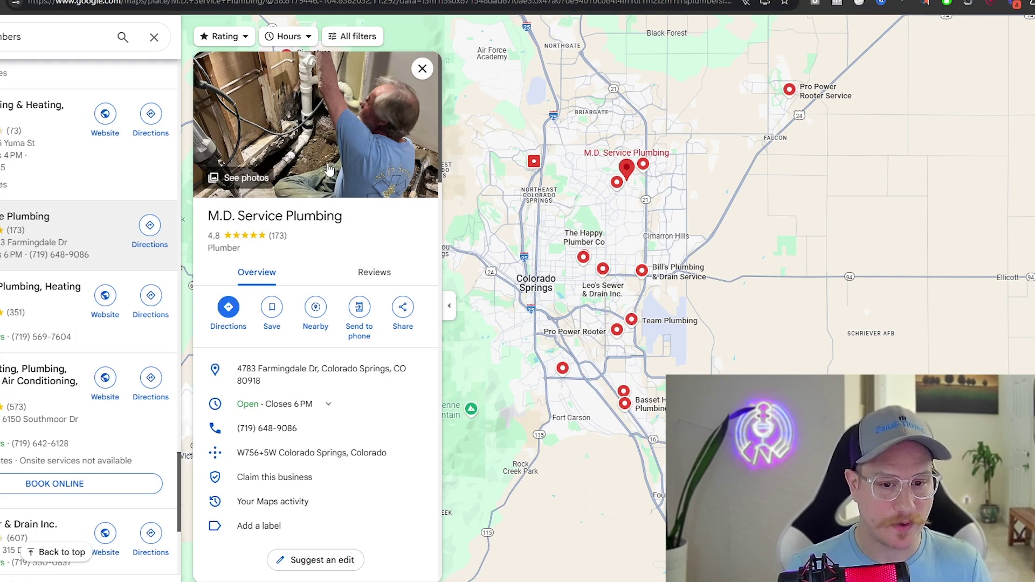
# Open M.D. Service Plumbing's photo viewer and scroll through its job-site gallery.
pyautogui.click(326, 168)
pyautogui.scroll(-5, 83, 330)
pyautogui.scroll(-10, 84, 330)
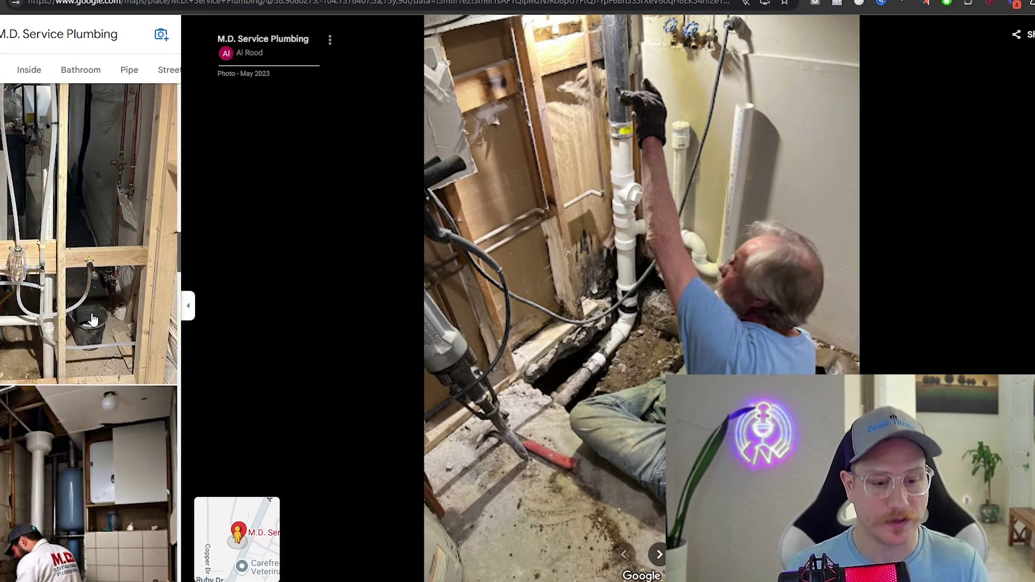
pyautogui.scroll(-10, 91, 319)
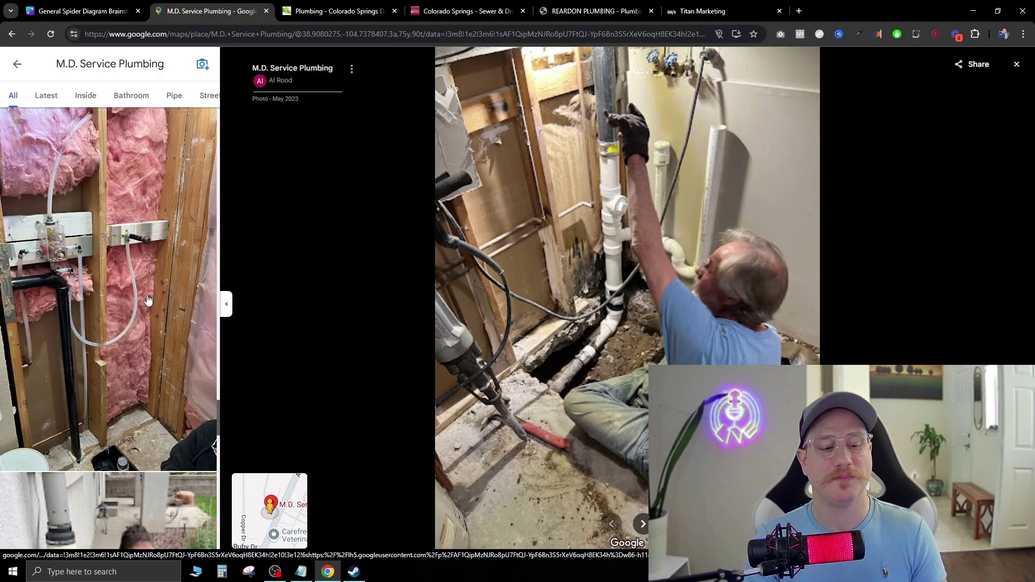
pyautogui.scroll(-10, 148, 301)
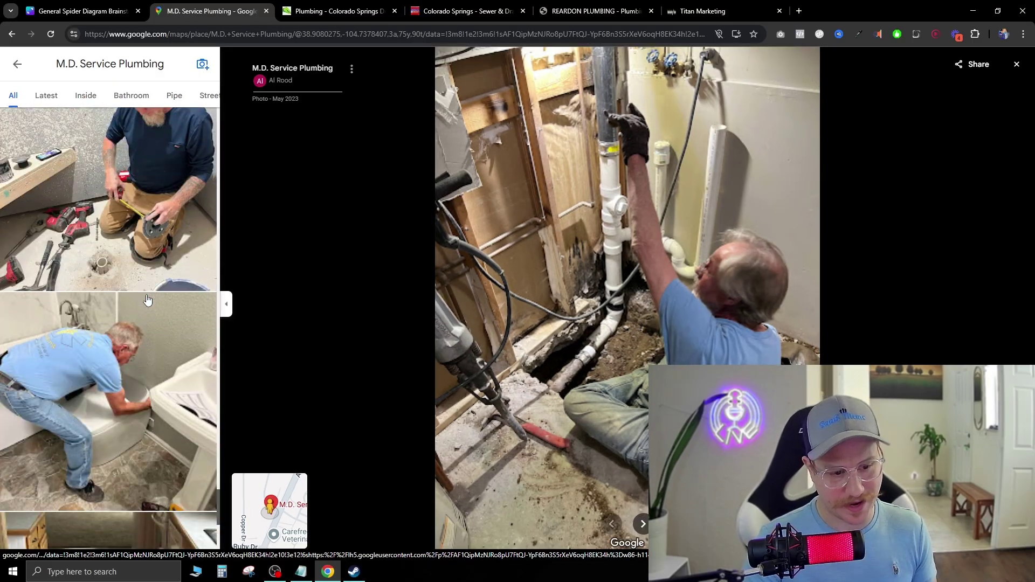
pyautogui.scroll(-10, 147, 299)
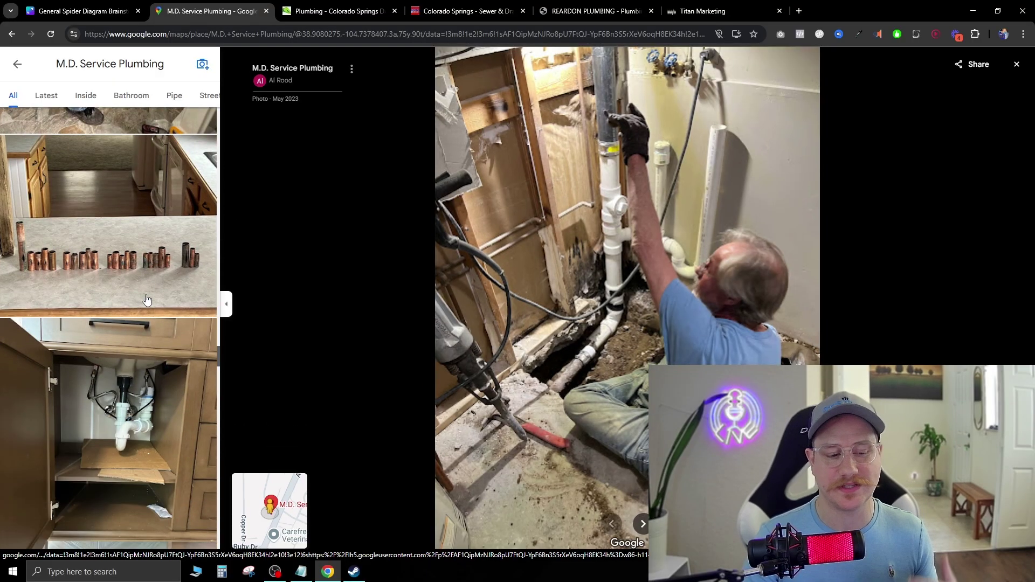
pyautogui.scroll(-10, 149, 300)
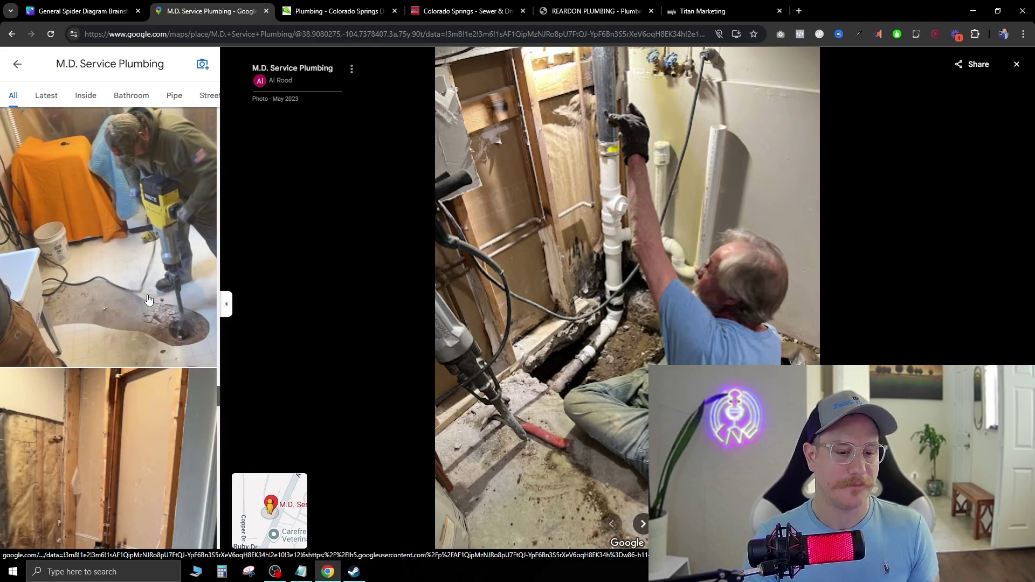
pyautogui.scroll(-10, 146, 291)
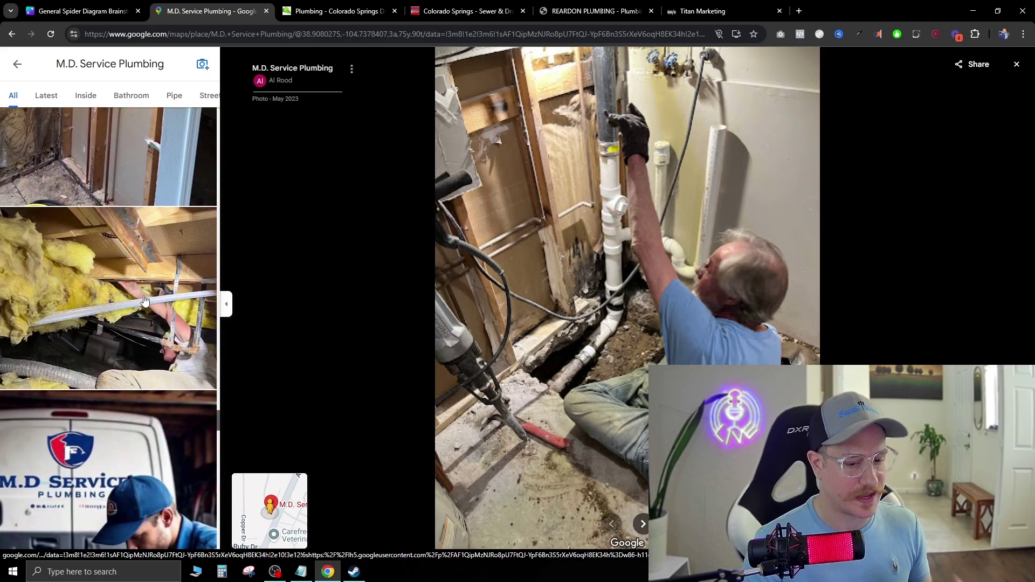
pyautogui.scroll(4, 108, 280)
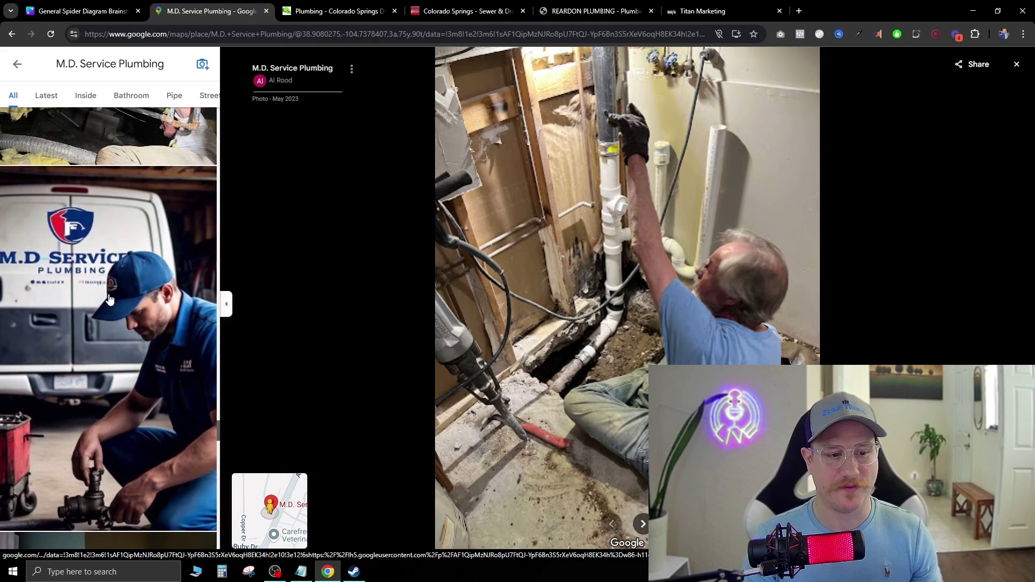
pyautogui.scroll(-8, 108, 297)
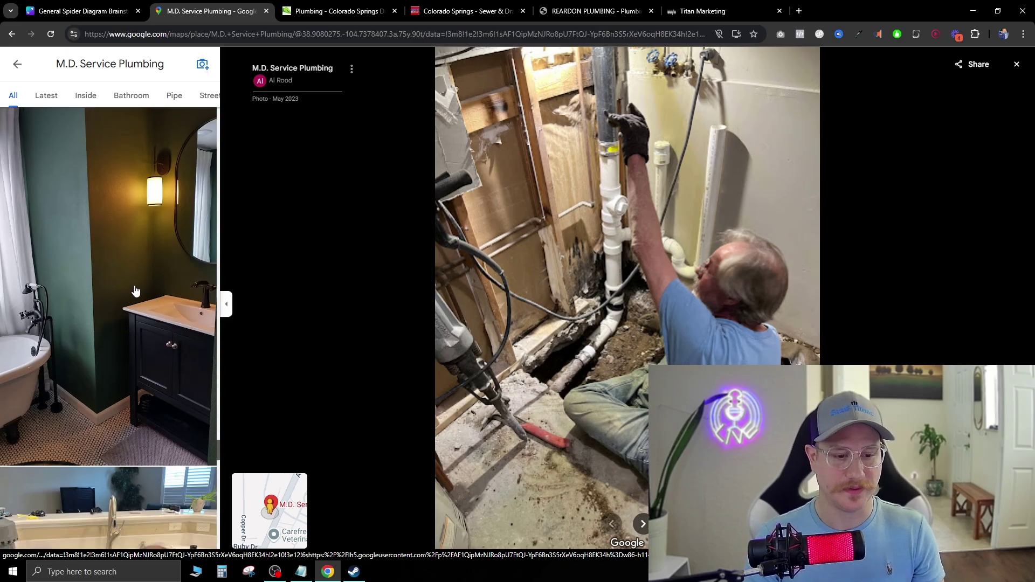
pyautogui.scroll(-15, 129, 294)
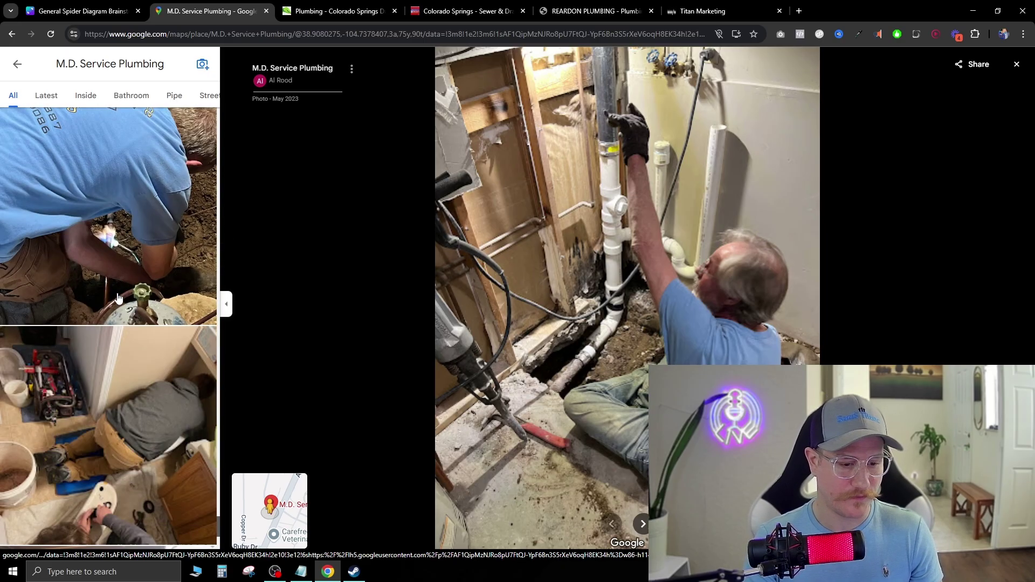
pyautogui.scroll(-5, 119, 298)
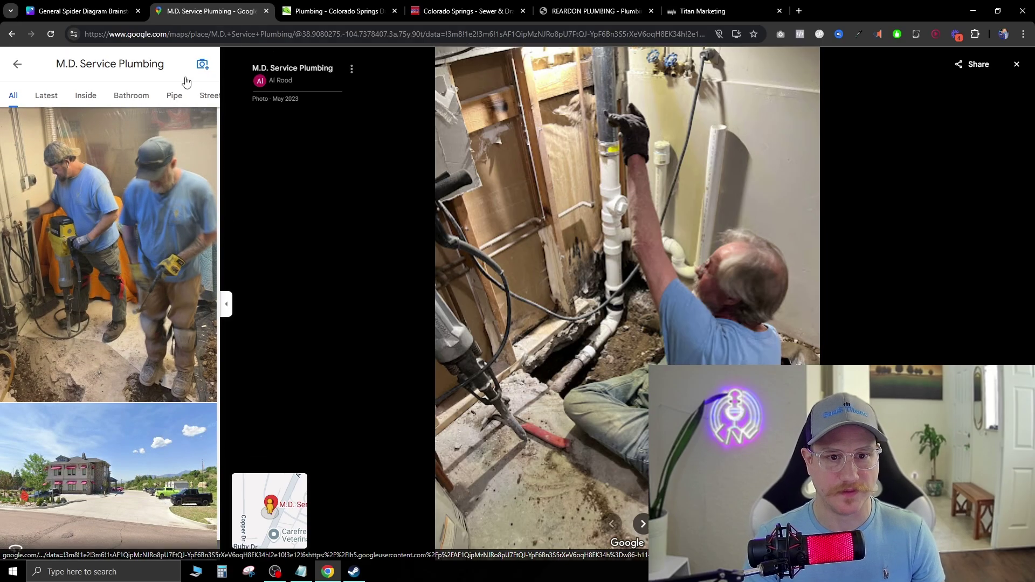
# Close the photo viewer, back to the plumber results, then bring up Reardon Plumbing's website.
pyautogui.press('Escape')
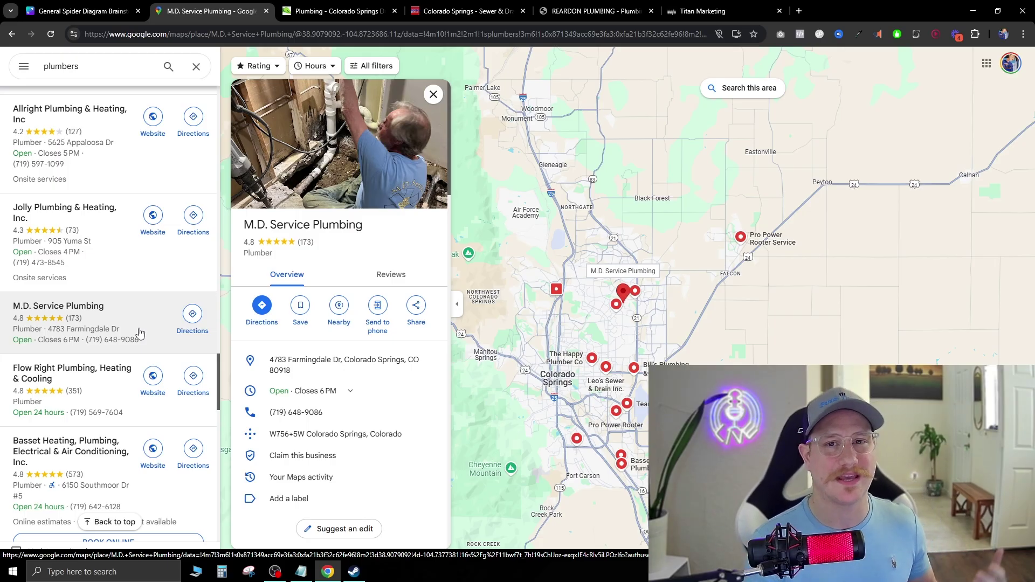
pyautogui.scroll(-10, 202, 306)
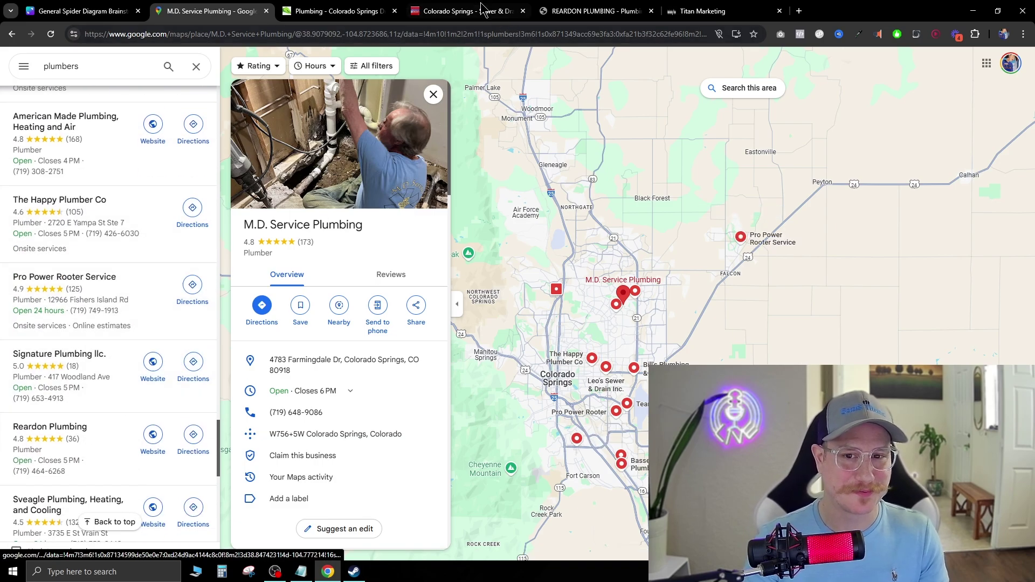
pyautogui.click(582, 11)
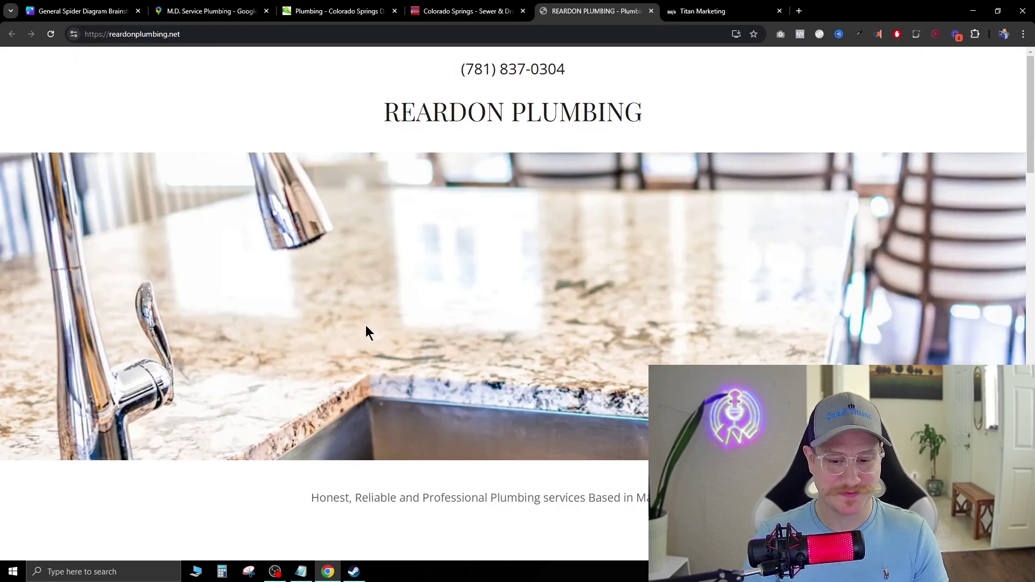
pyautogui.scroll(-4, 425, 297)
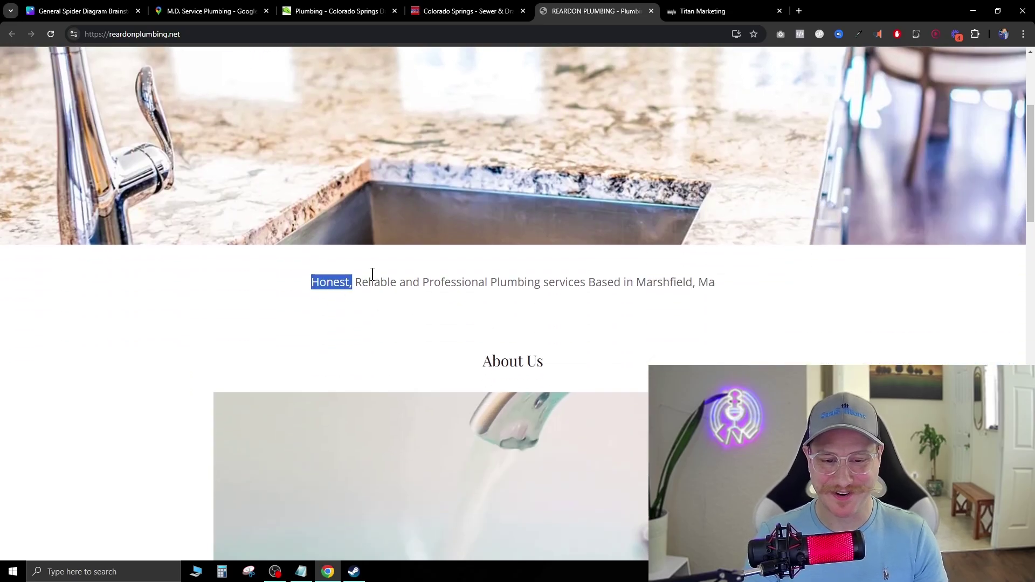
pyautogui.moveTo(311, 282); pyautogui.dragTo(713, 284)
pyautogui.click(612, 349)
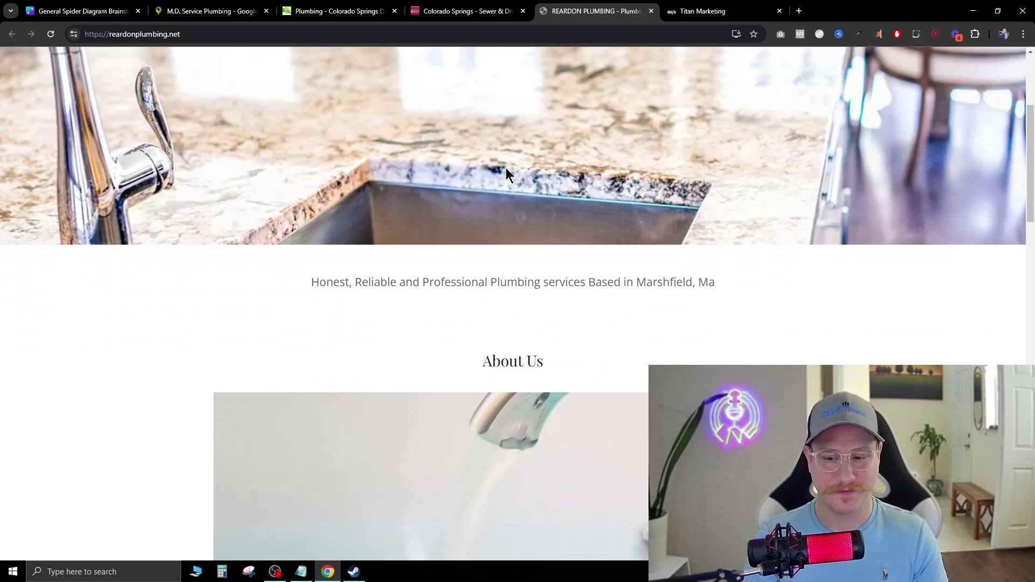
pyautogui.doubleClick(700, 282)
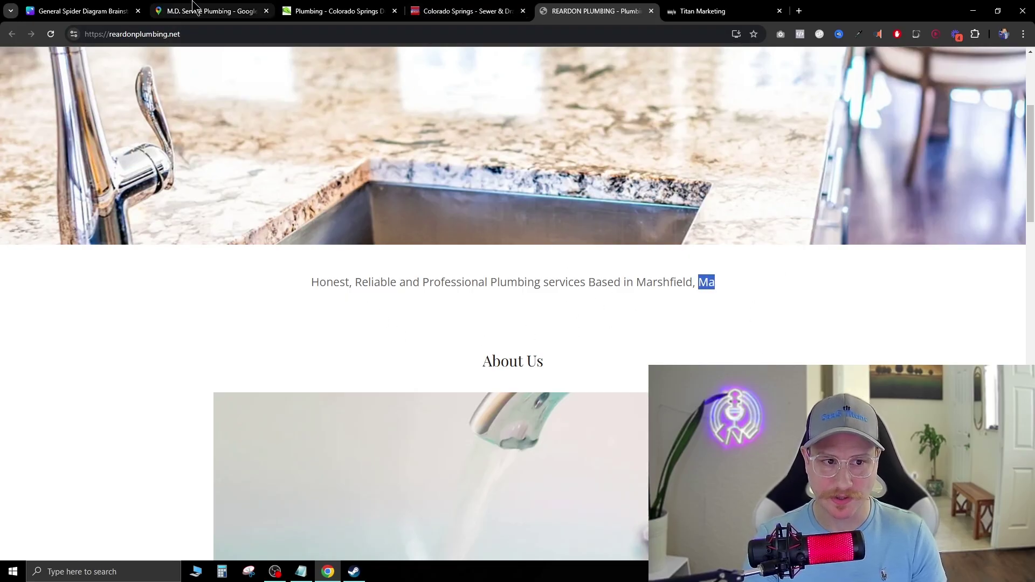
pyautogui.click(175, 11)
pyautogui.click(593, 11)
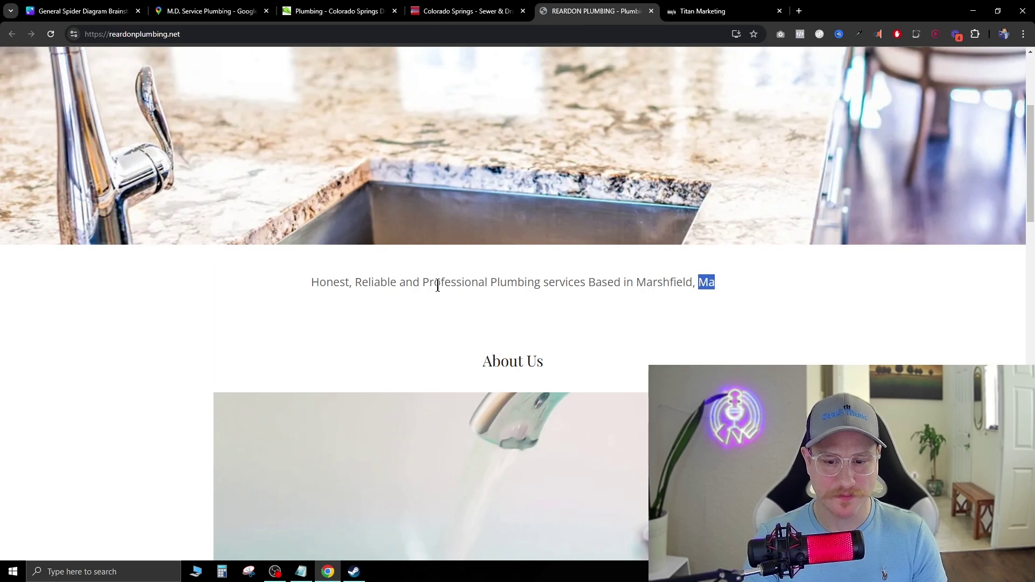
pyautogui.scroll(-7, 436, 283)
pyautogui.scroll(3, 625, 295)
pyautogui.scroll(5, 623, 295)
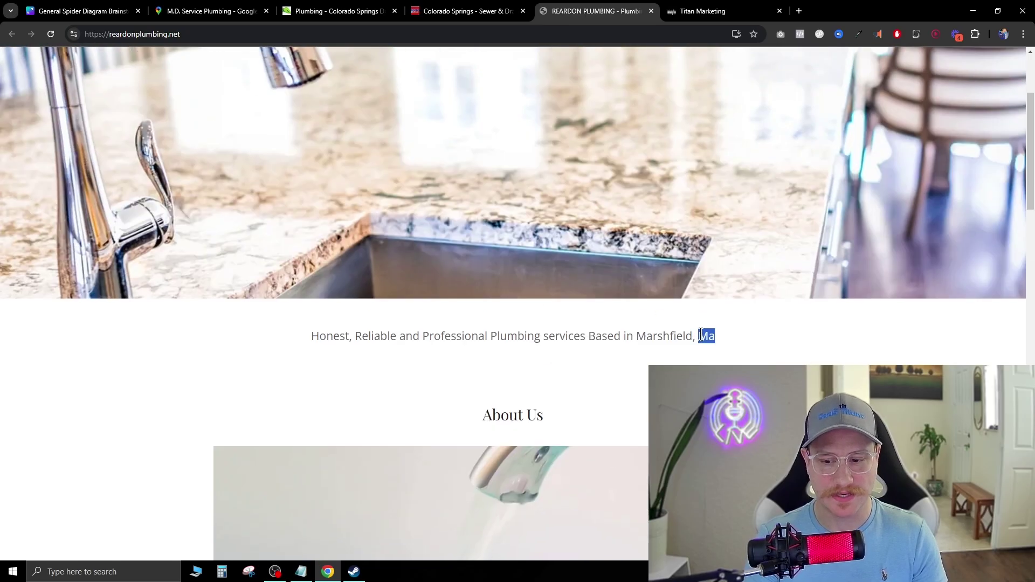
pyautogui.scroll(3, 700, 335)
pyautogui.scroll(-10, 647, 248)
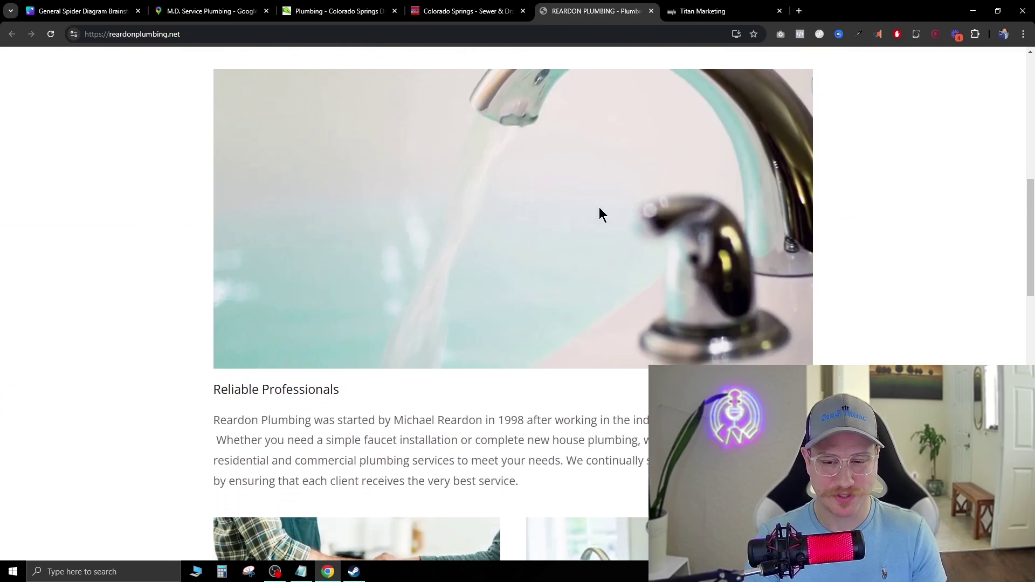
pyautogui.scroll(-5, 589, 192)
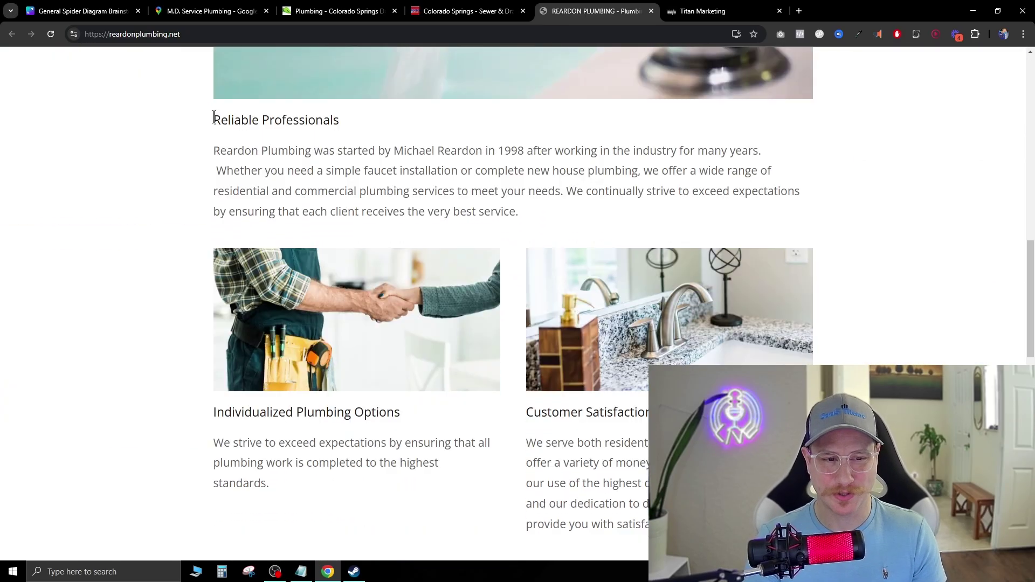
pyautogui.moveTo(214, 117); pyautogui.dragTo(577, 261)
pyautogui.scroll(-2, 369, 327)
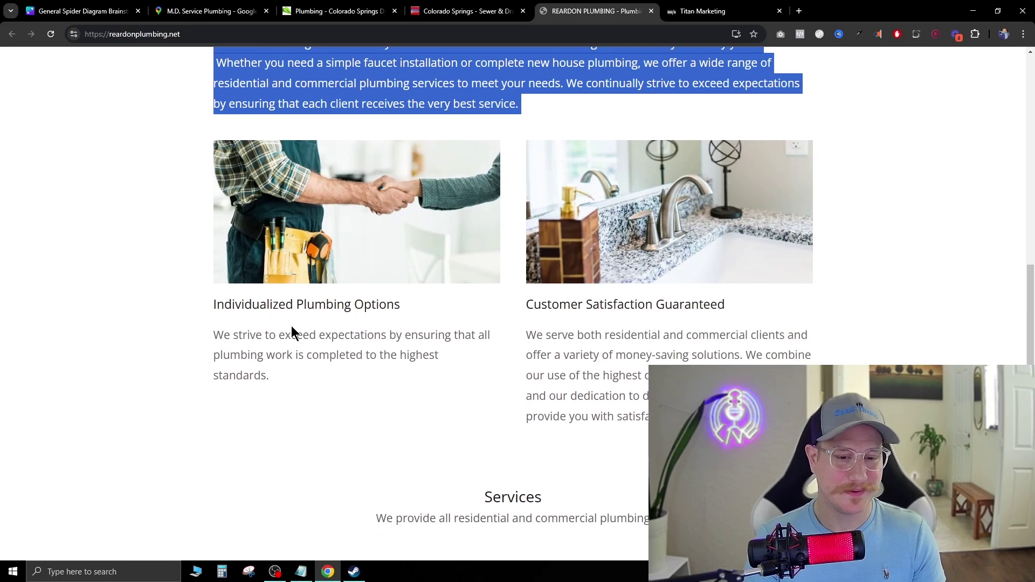
pyautogui.scroll(-7, 301, 331)
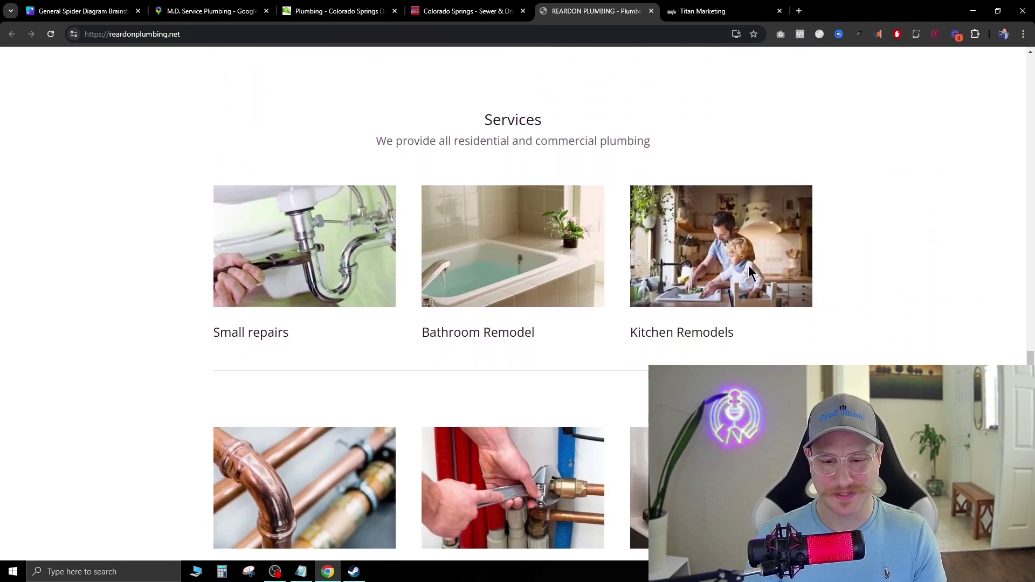
pyautogui.scroll(-6, 302, 253)
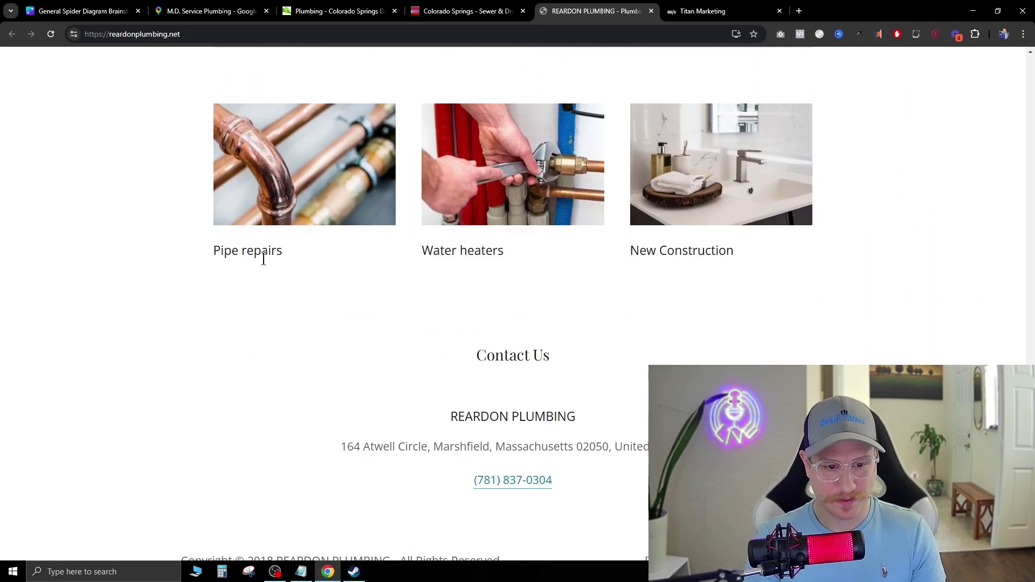
pyautogui.scroll(-1, 481, 314)
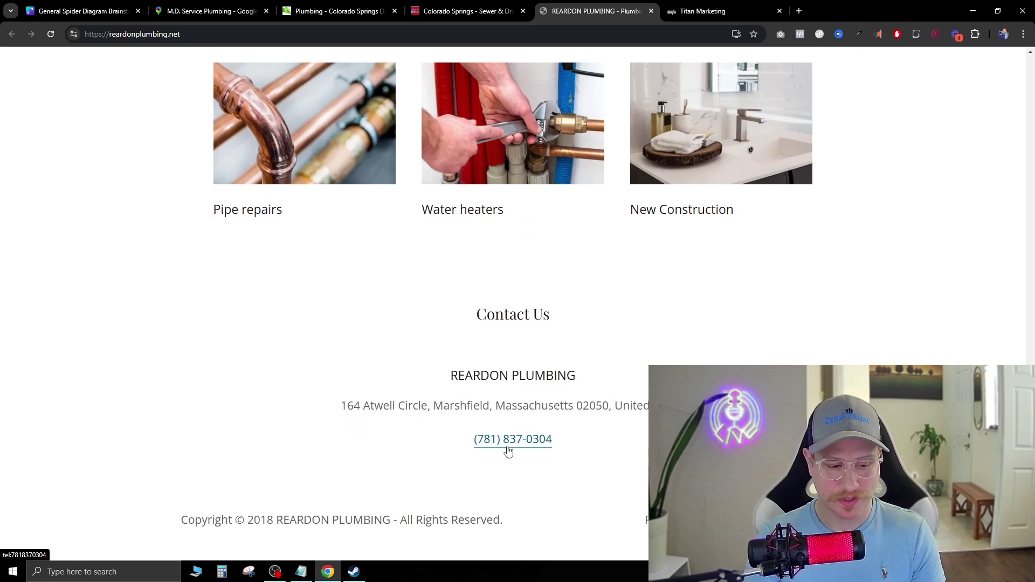
pyautogui.scroll(15, 557, 493)
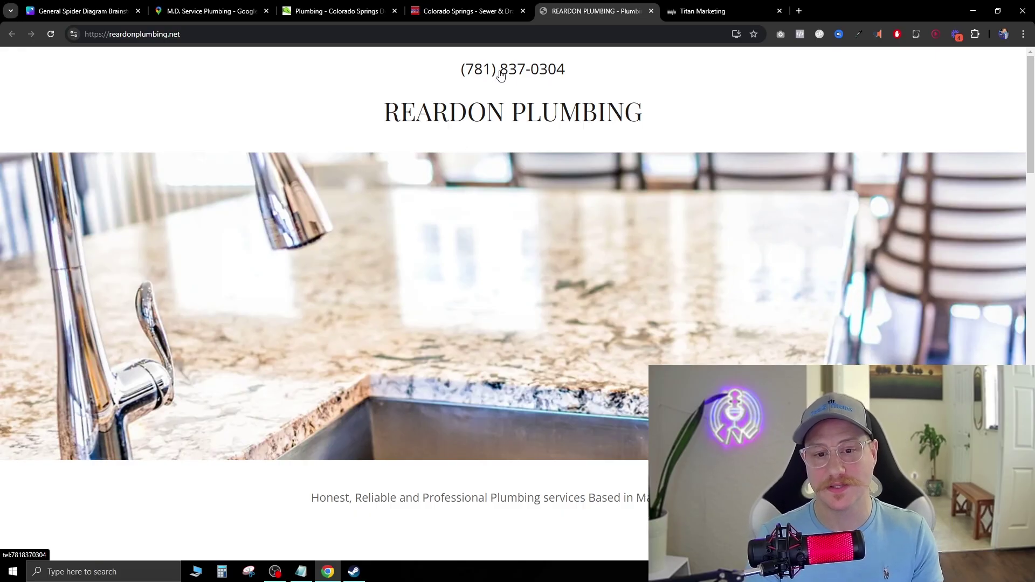
pyautogui.scroll(-10, 463, 387)
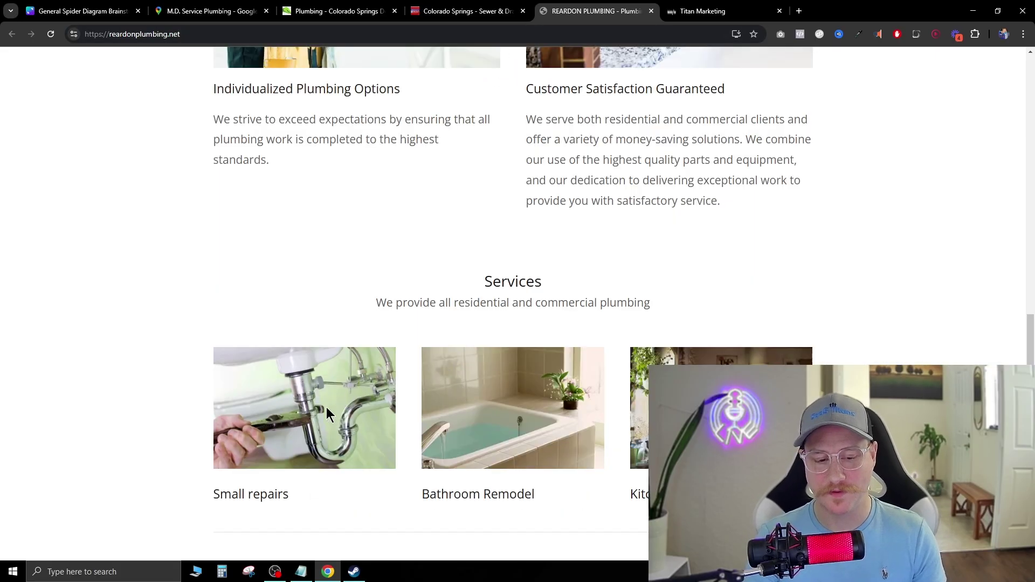
pyautogui.scroll(-7, 369, 359)
pyautogui.scroll(-3, 369, 358)
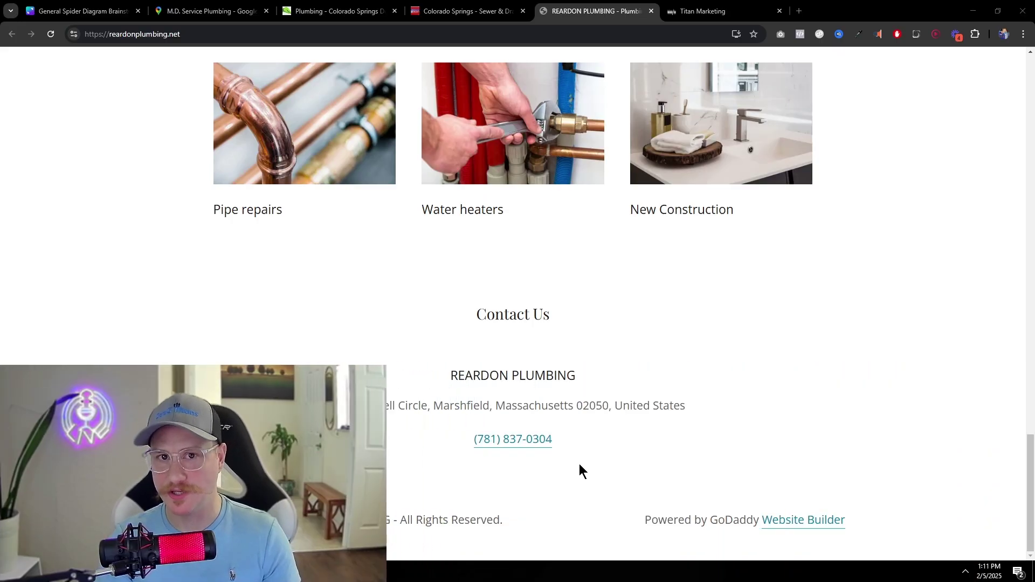
pyautogui.scroll(10, 562, 234)
pyautogui.scroll(10, 561, 234)
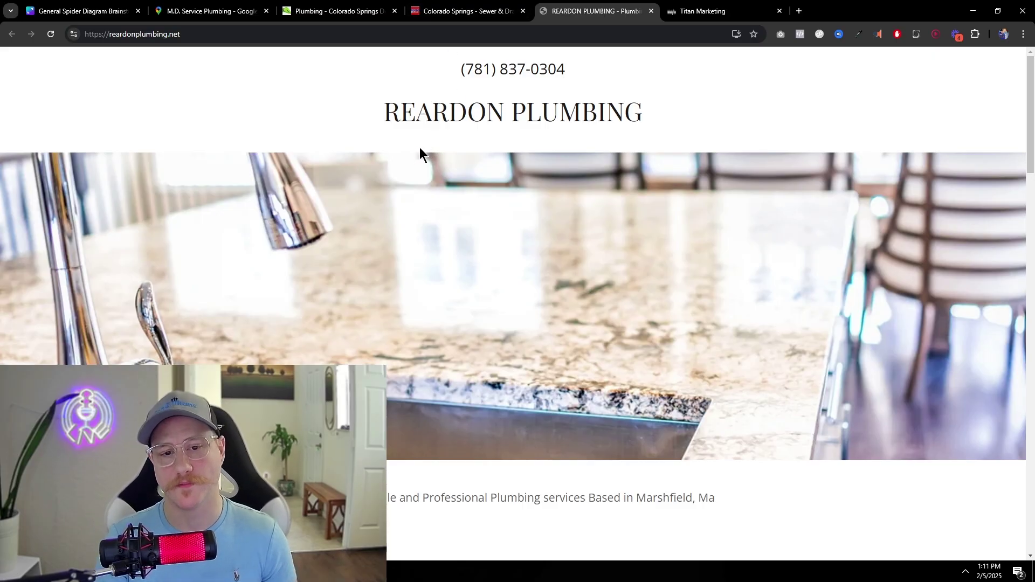
# Bring up the 10k/Month Website Strategy diagram in Canva.
pyautogui.click(81, 11)
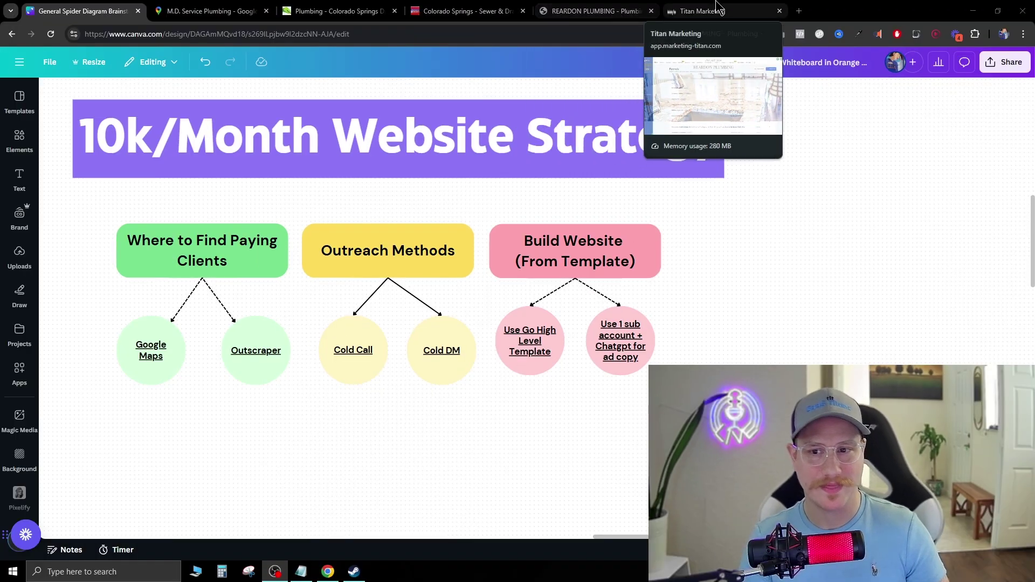
# Go to Marketing Titan's Sites area and show the Funnels list.
pyautogui.click(708, 0)
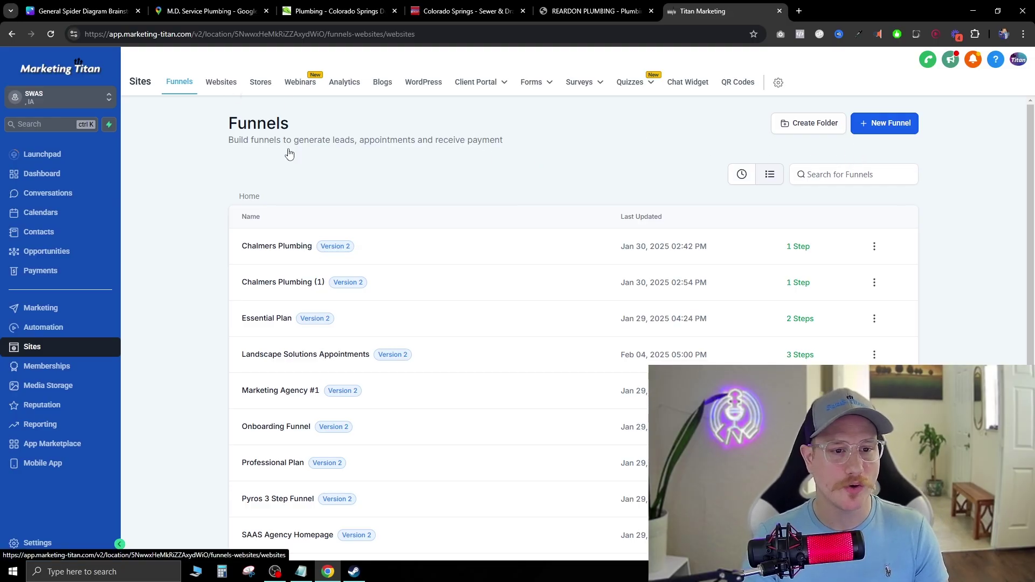
pyautogui.click(221, 82)
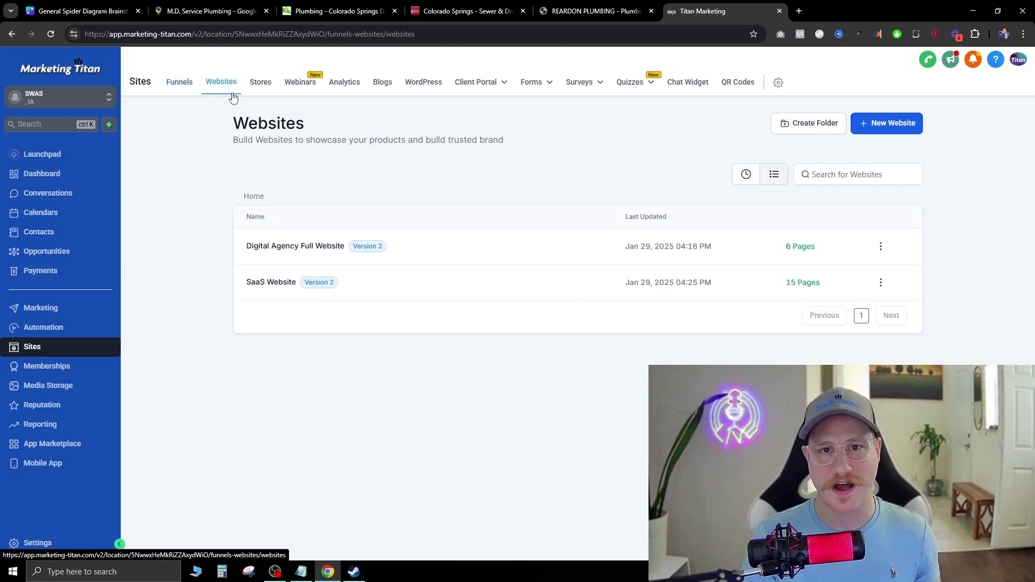
pyautogui.click(180, 82)
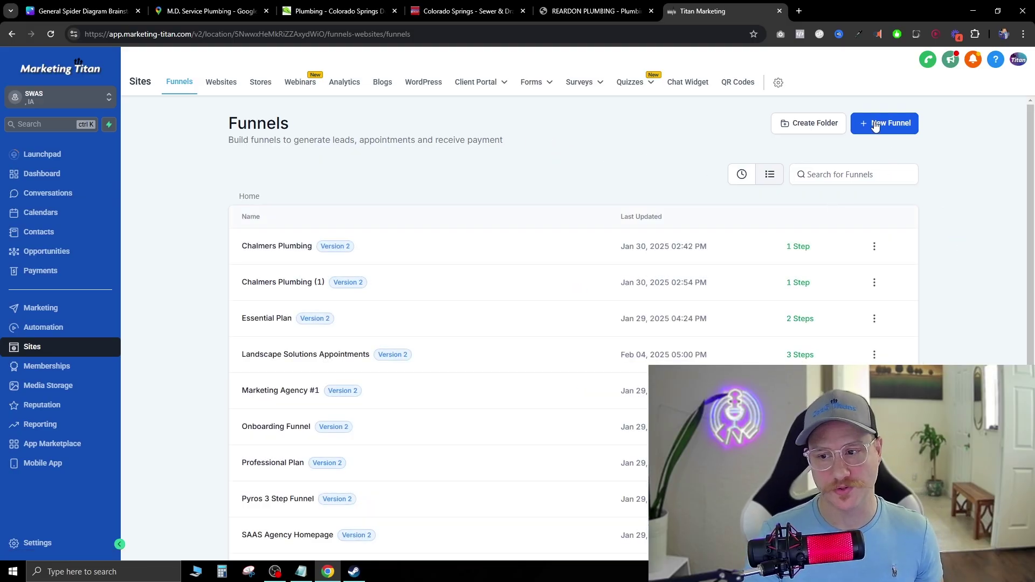
# Create a new funnel from templates, searching 'plumbing' and adding the plumbing repair template.
pyautogui.click(874, 124)
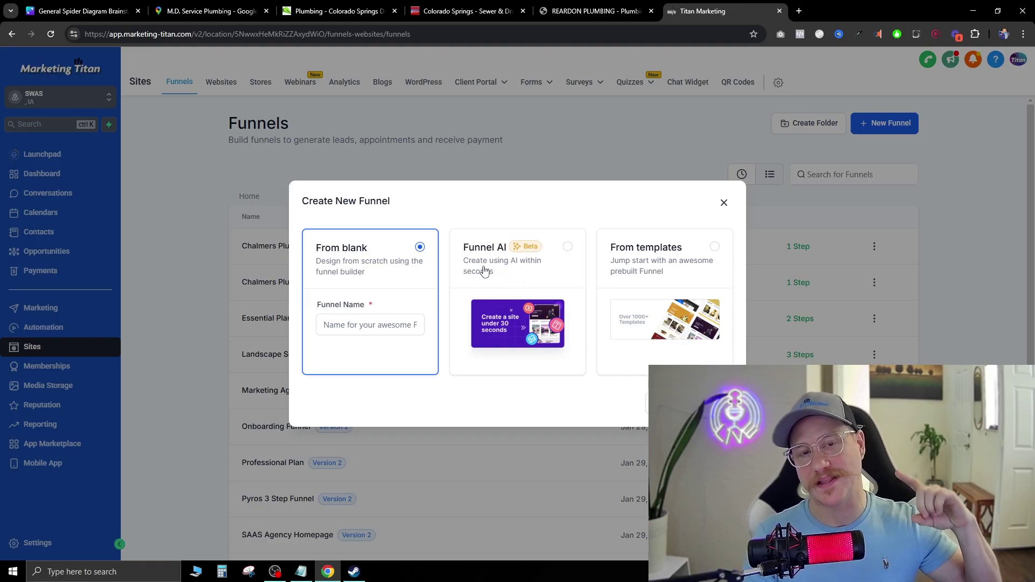
pyautogui.click(662, 267)
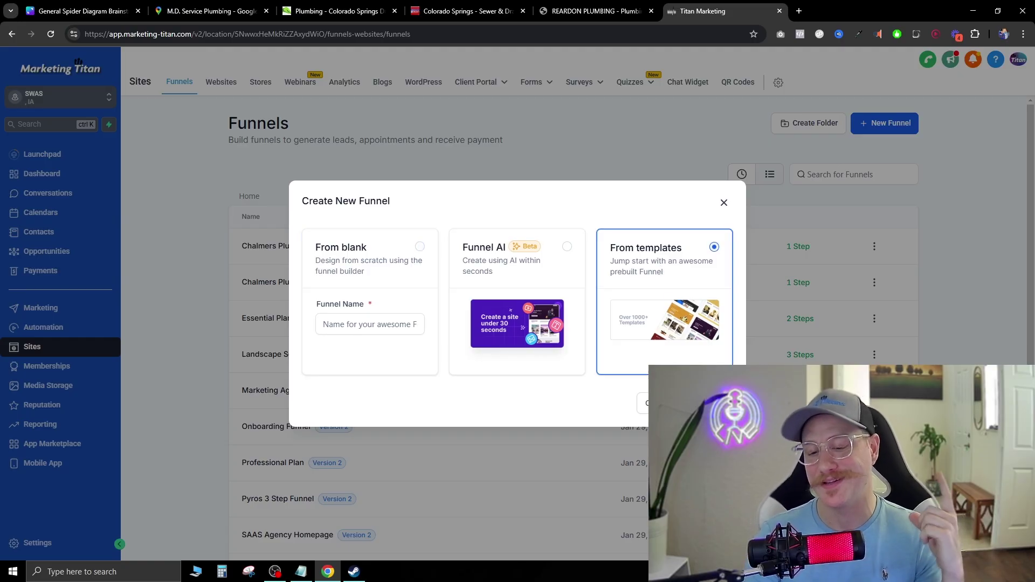
pyautogui.click(673, 404)
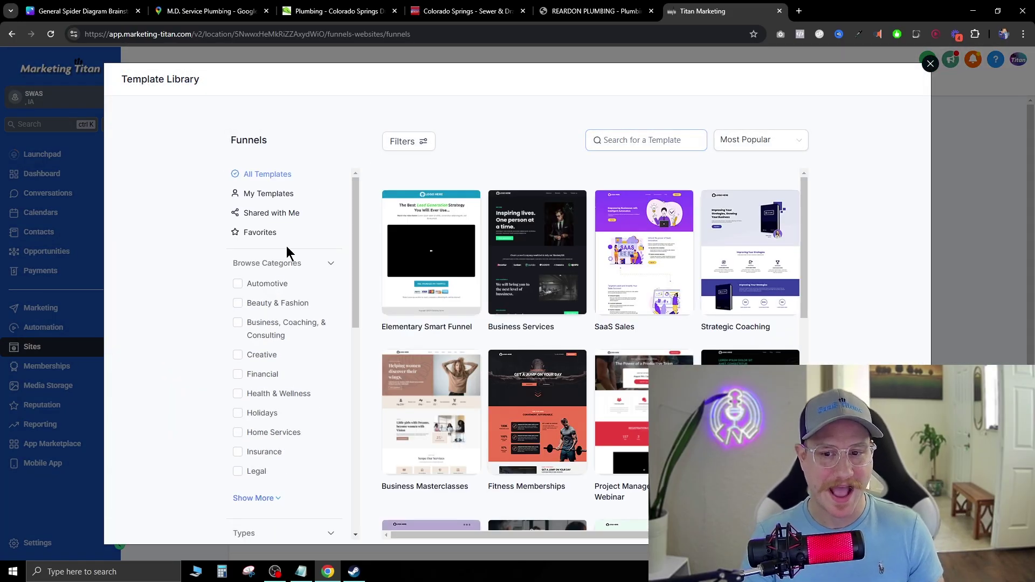
pyautogui.click(635, 139)
pyautogui.write('p')
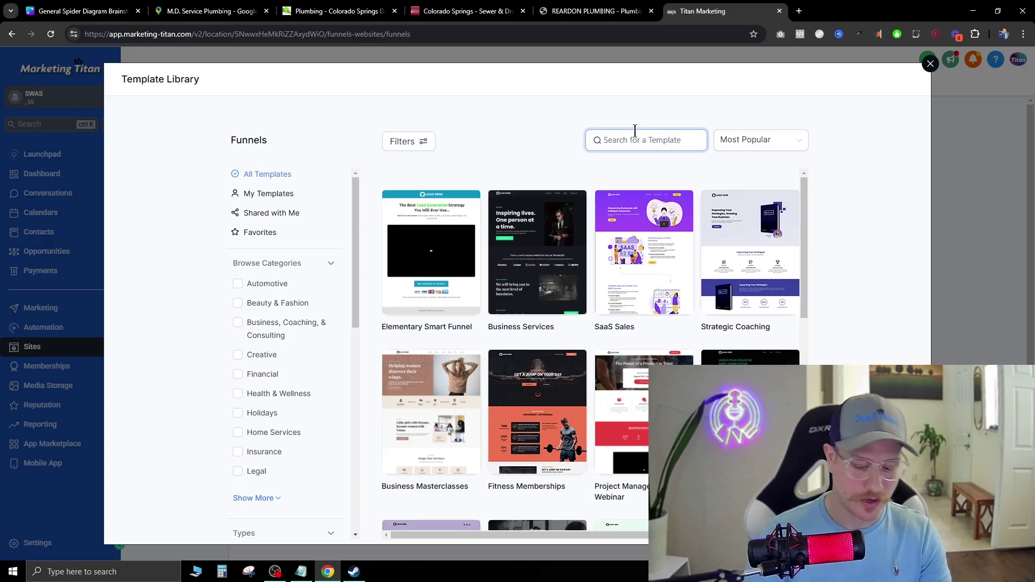
pyautogui.write('lumbing')
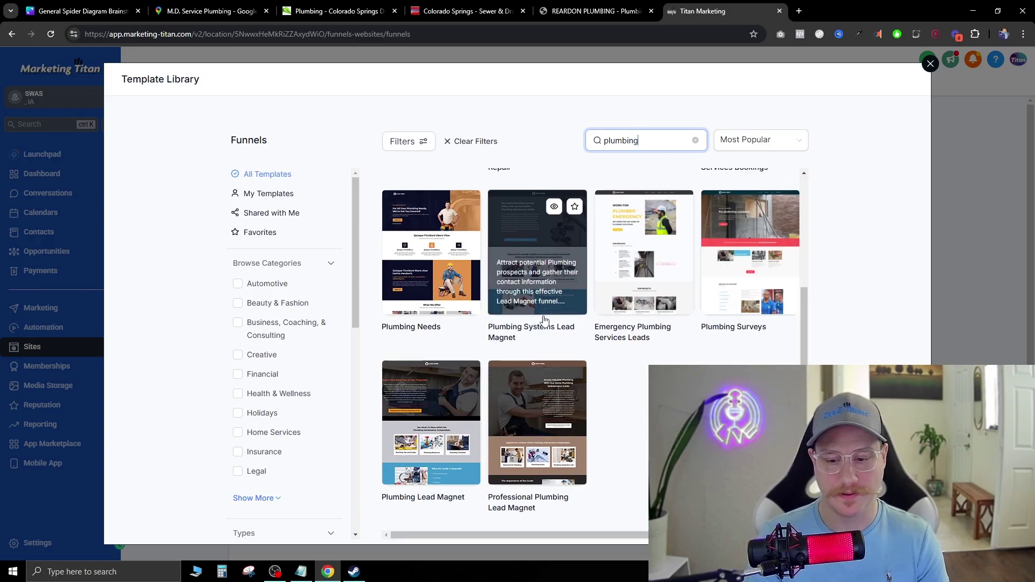
pyautogui.scroll(-3, 616, 402)
pyautogui.scroll(3, 616, 403)
pyautogui.click(448, 210)
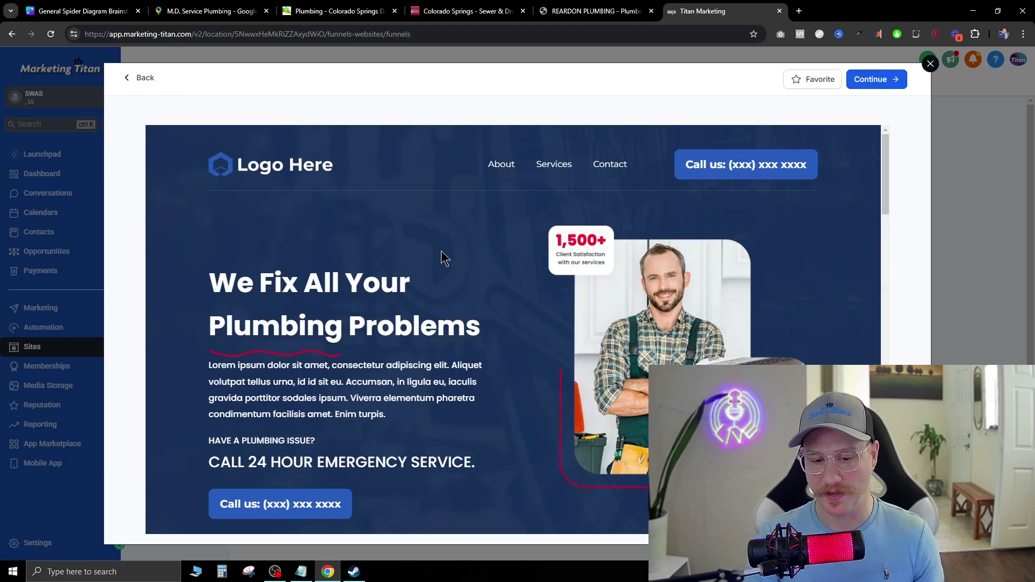
pyautogui.scroll(-10, 605, 268)
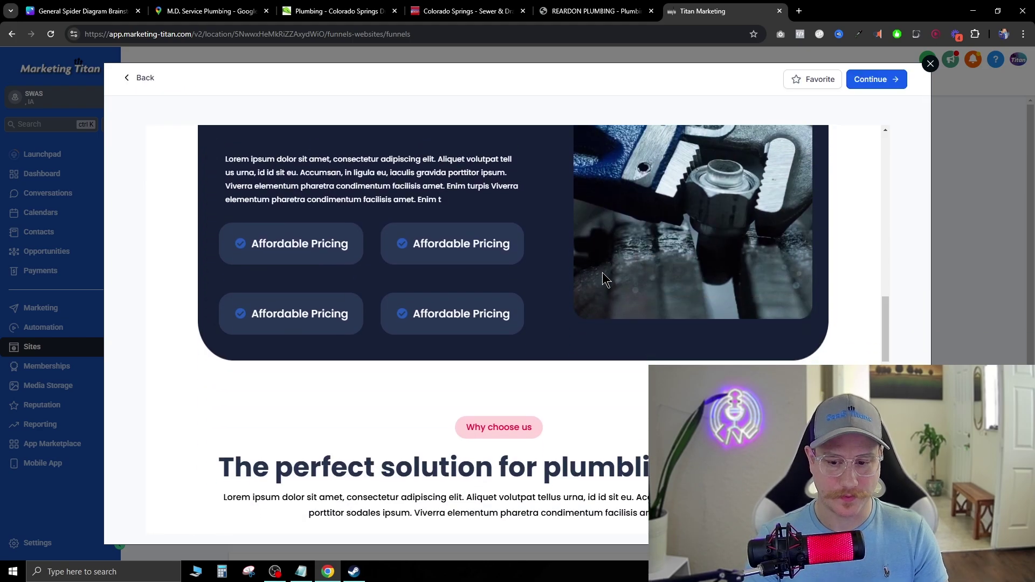
pyautogui.scroll(12, 606, 279)
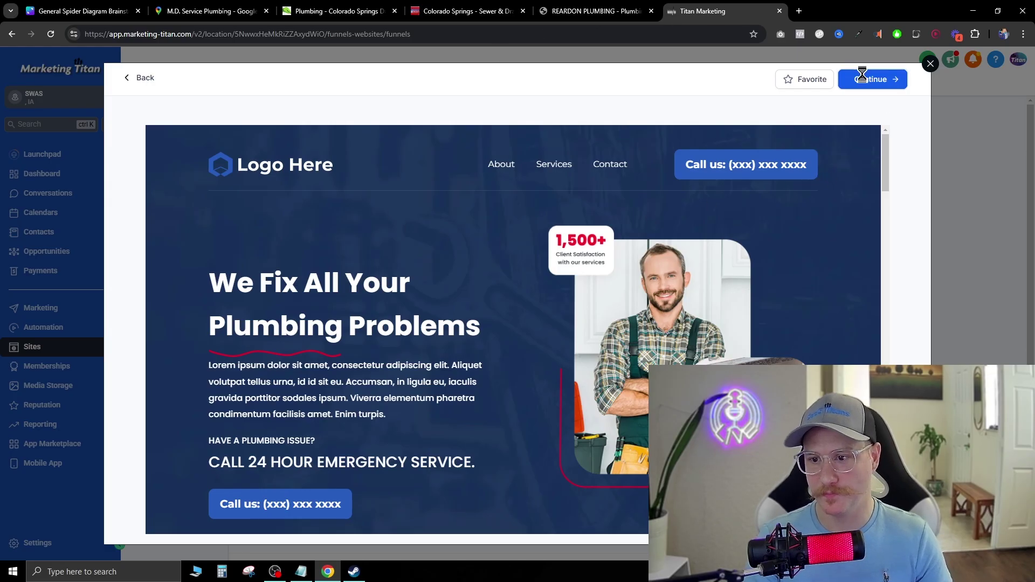
pyautogui.click(862, 79)
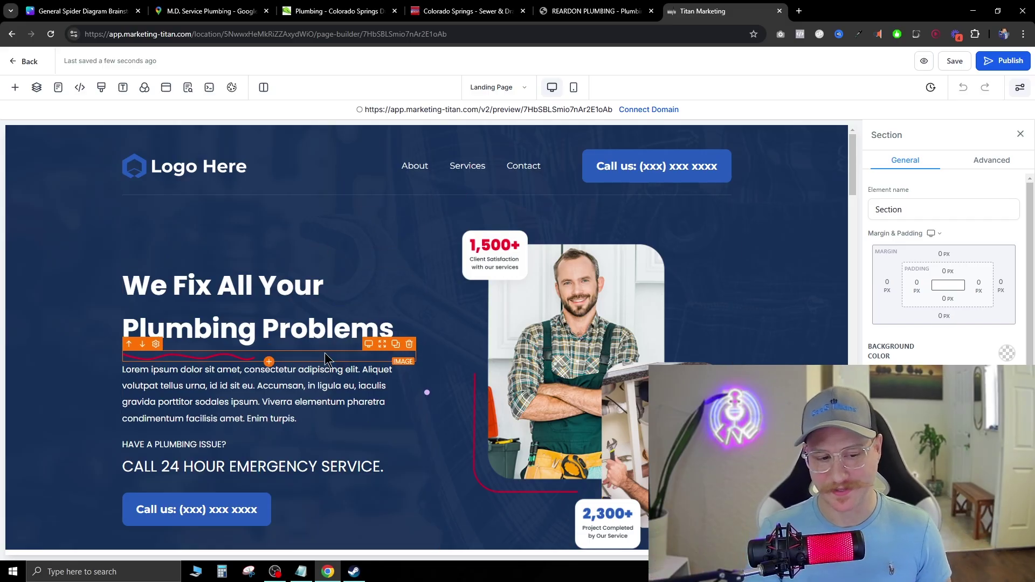
# Select the header's Call us button and scroll the landing page down to the footer and back.
pyautogui.scroll(-1, 307, 329)
pyautogui.scroll(1, 402, 323)
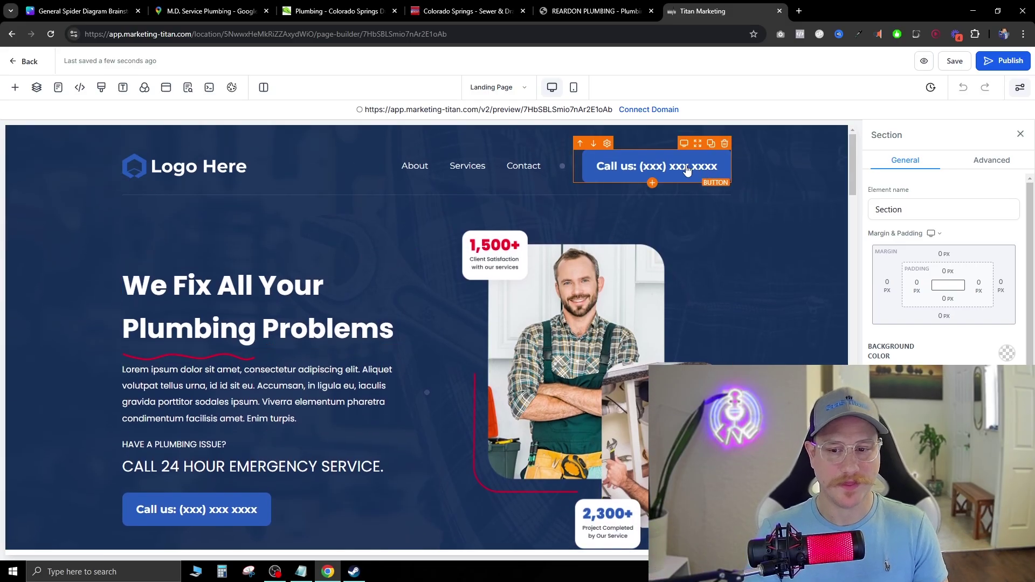
pyautogui.click(664, 173)
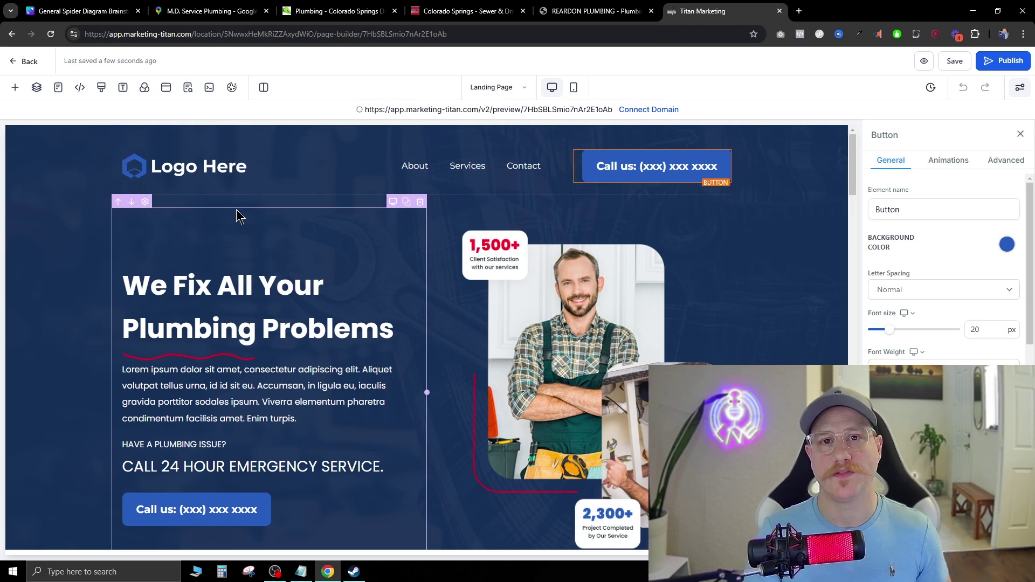
pyautogui.scroll(-10, 539, 377)
pyautogui.scroll(-10, 634, 394)
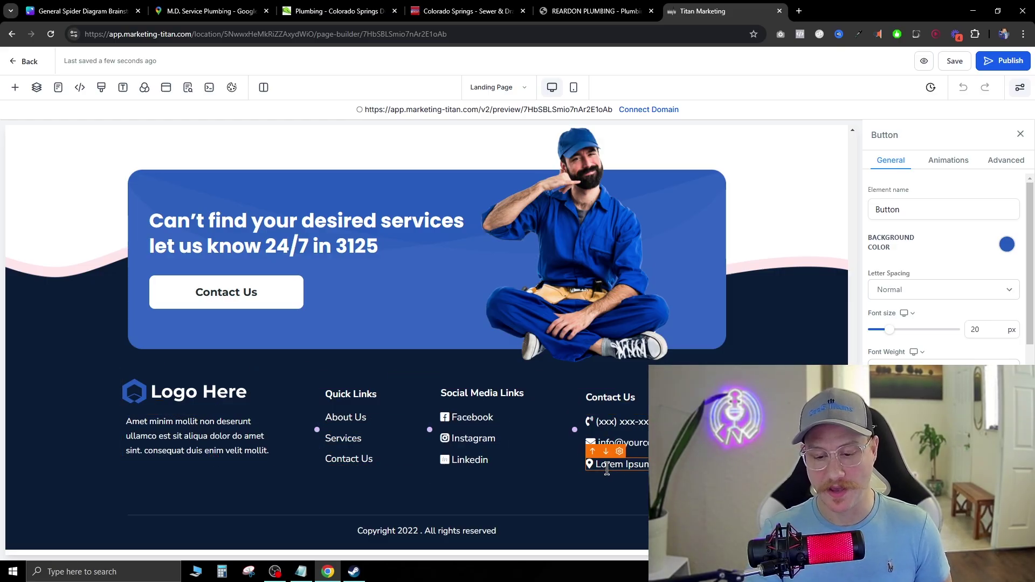
pyautogui.scroll(15, 776, 322)
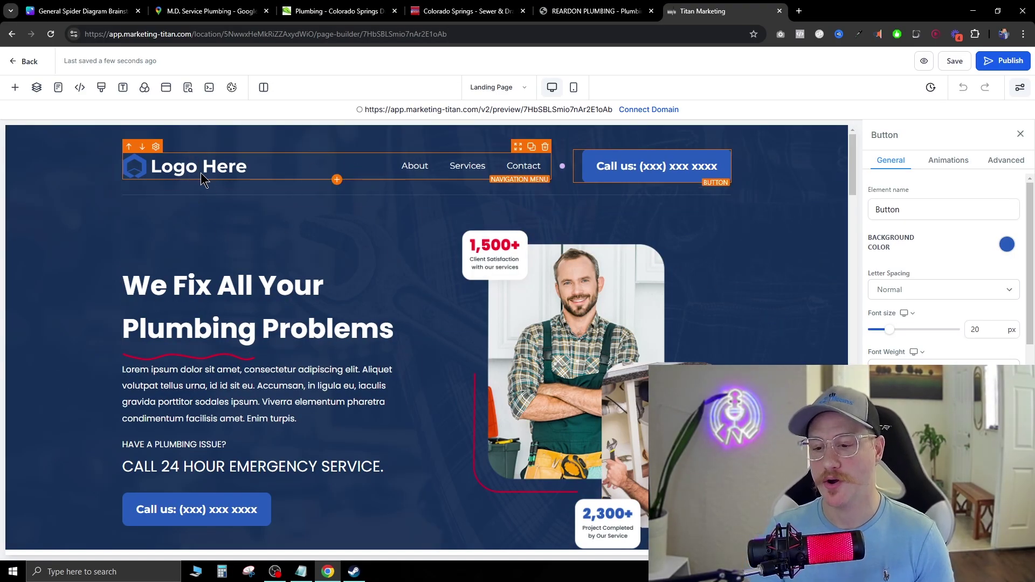
pyautogui.click(227, 162)
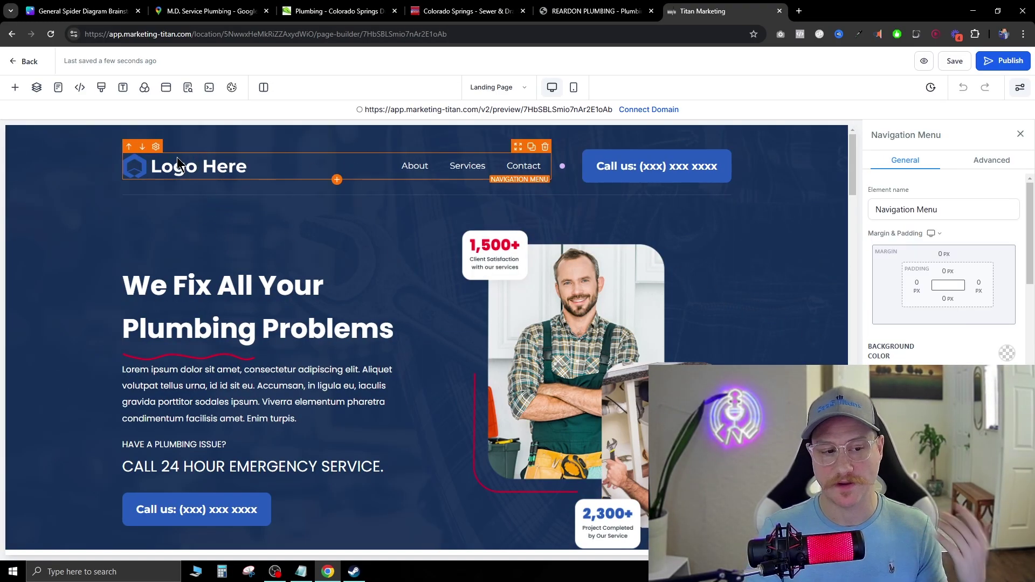
pyautogui.scroll(-4, 965, 353)
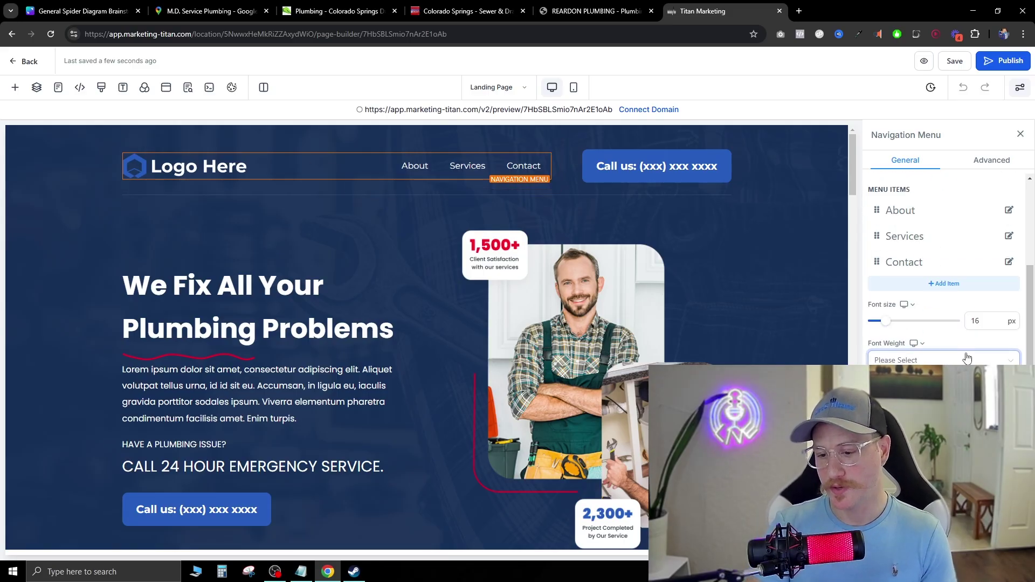
pyautogui.scroll(-10, 960, 353)
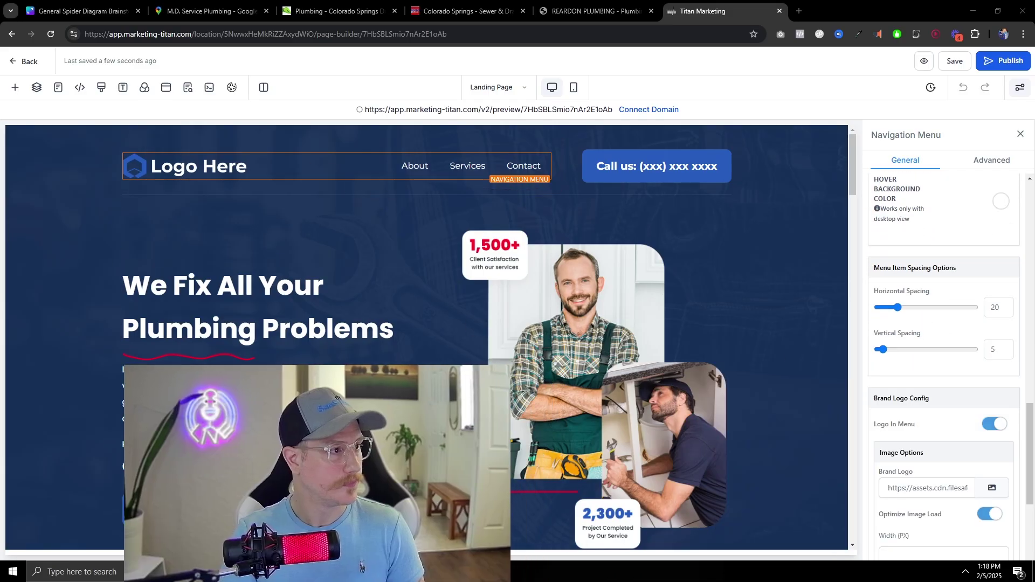
pyautogui.scroll(-4, 933, 383)
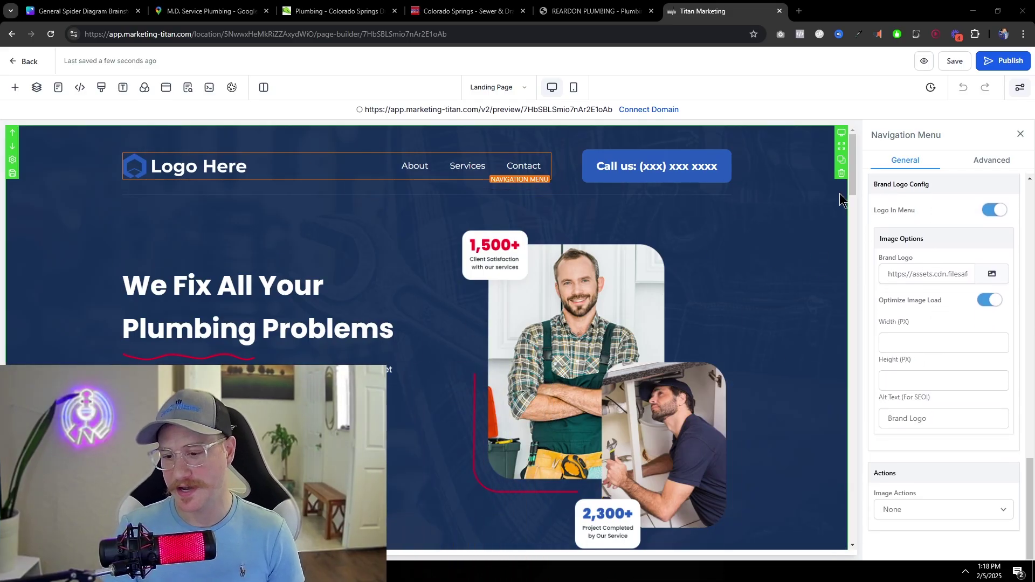
pyautogui.scroll(3, 988, 288)
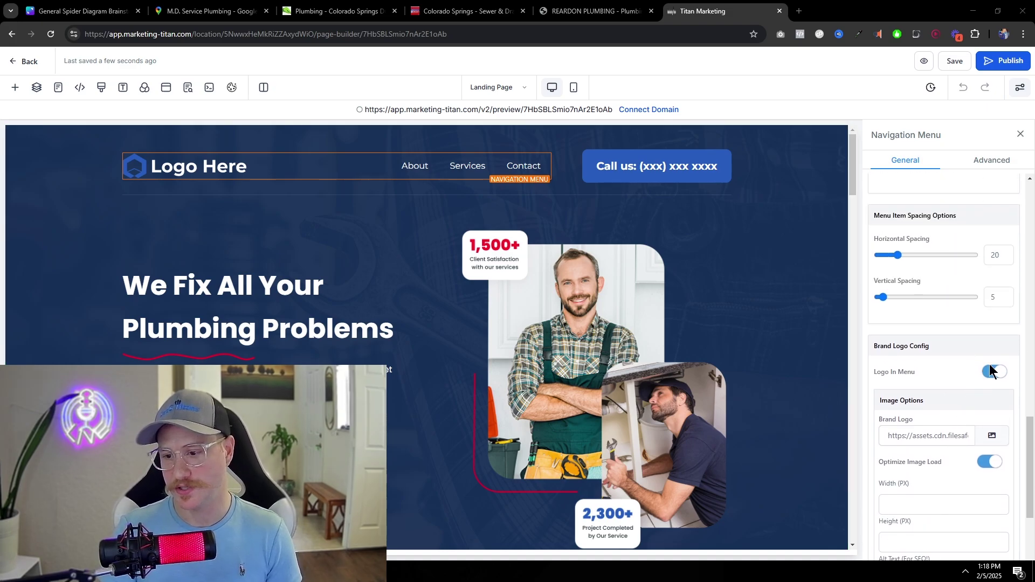
pyautogui.scroll(-2, 970, 380)
pyautogui.click(991, 330)
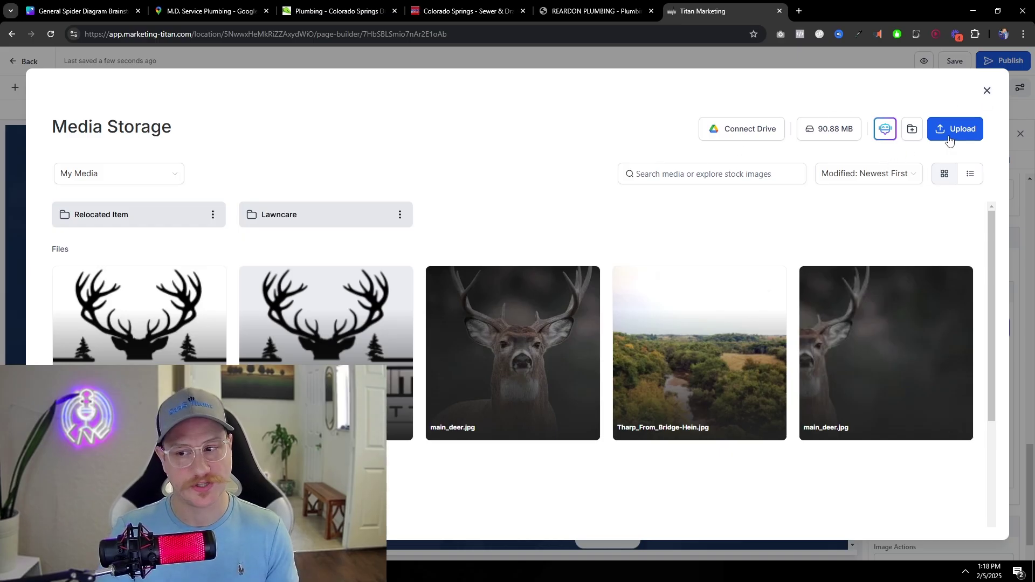
pyautogui.click(986, 92)
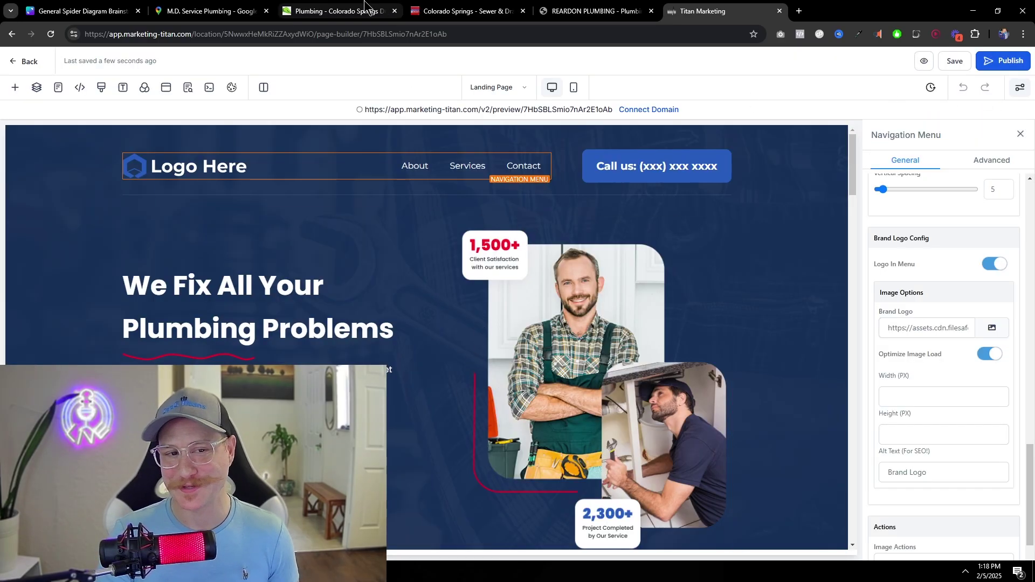
# View M.D. Service Plumbing's map photo, then select the hero's lorem ipsum sub headline text.
pyautogui.click(210, 11)
pyautogui.click(296, 178)
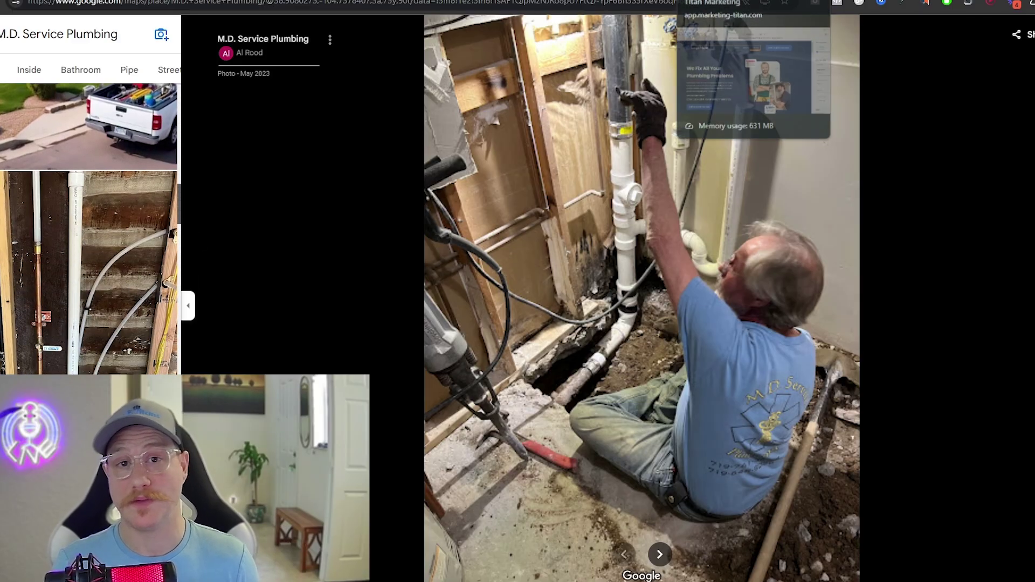
pyautogui.click(701, 1)
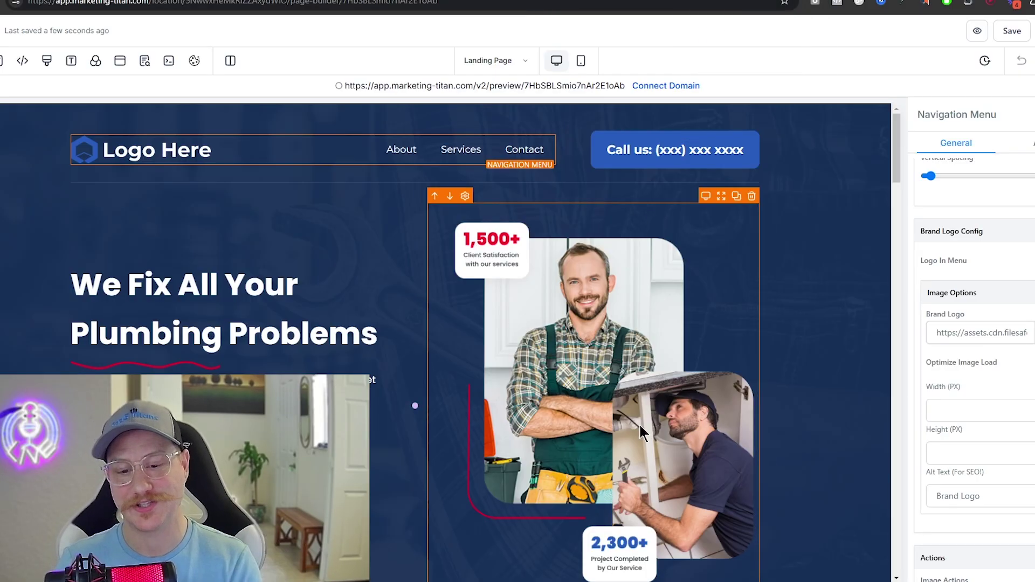
pyautogui.scroll(-10, 617, 428)
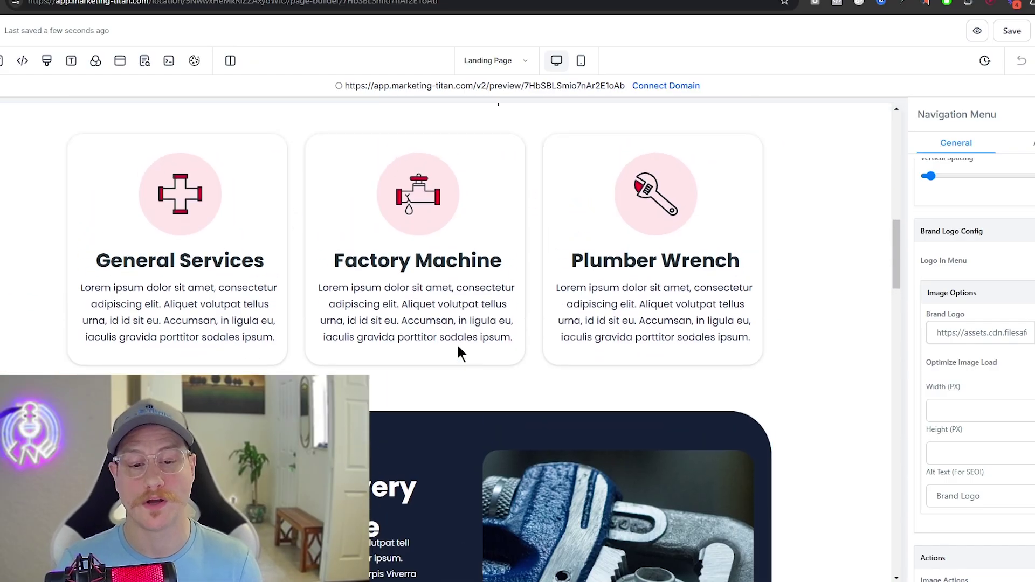
pyautogui.scroll(2, 459, 345)
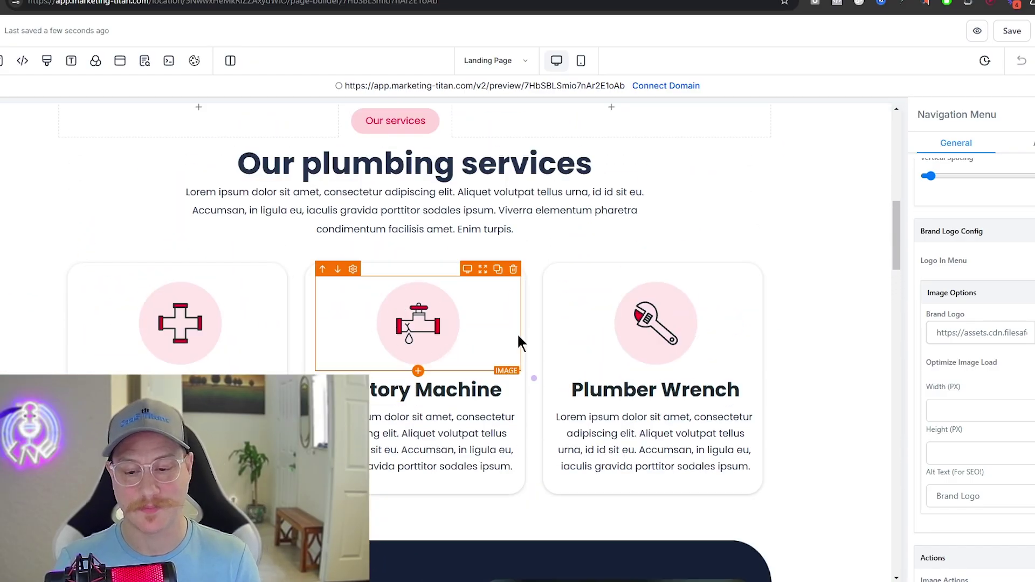
pyautogui.scroll(8, 308, 342)
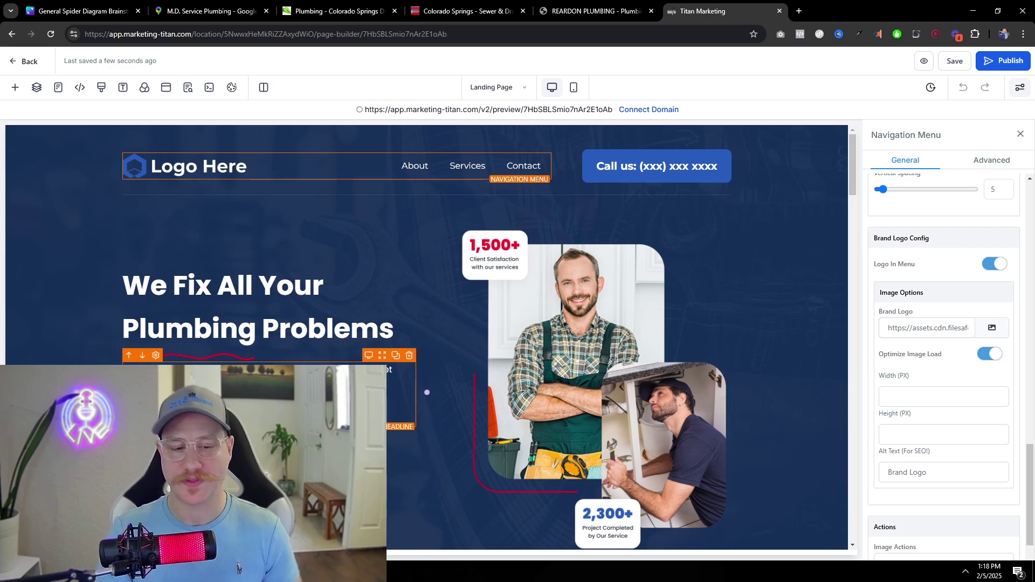
pyautogui.tripleClick(225, 372)
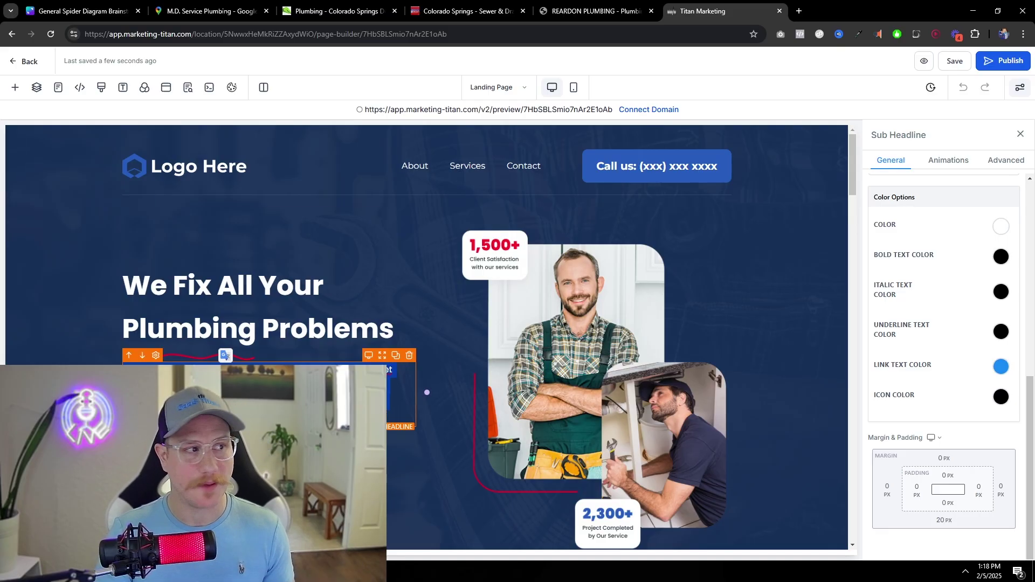
pyautogui.tripleClick(161, 409)
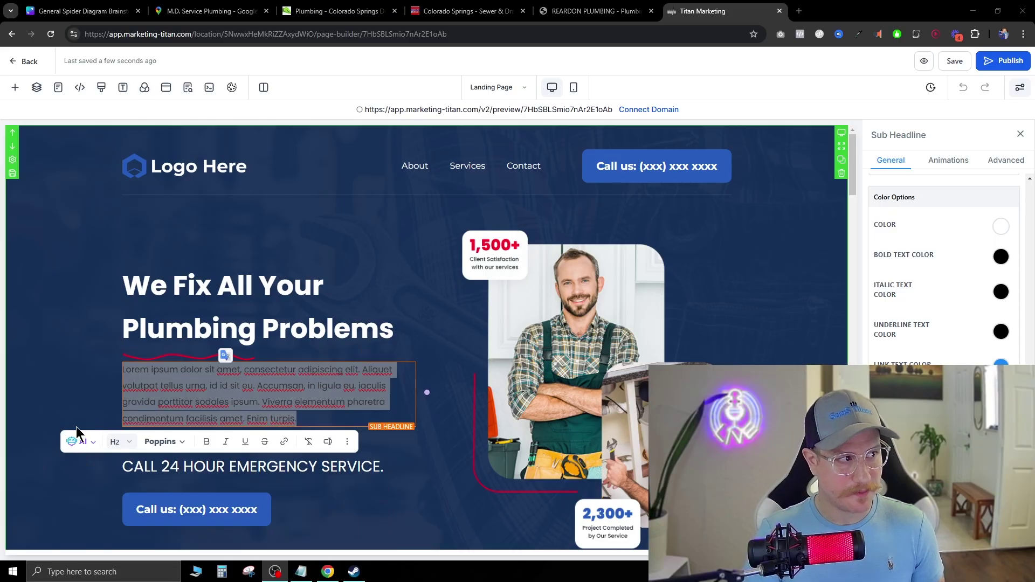
# Generate AI copy variations from an M.D. Plumbing landing page ad copy description.
pyautogui.click(70, 446)
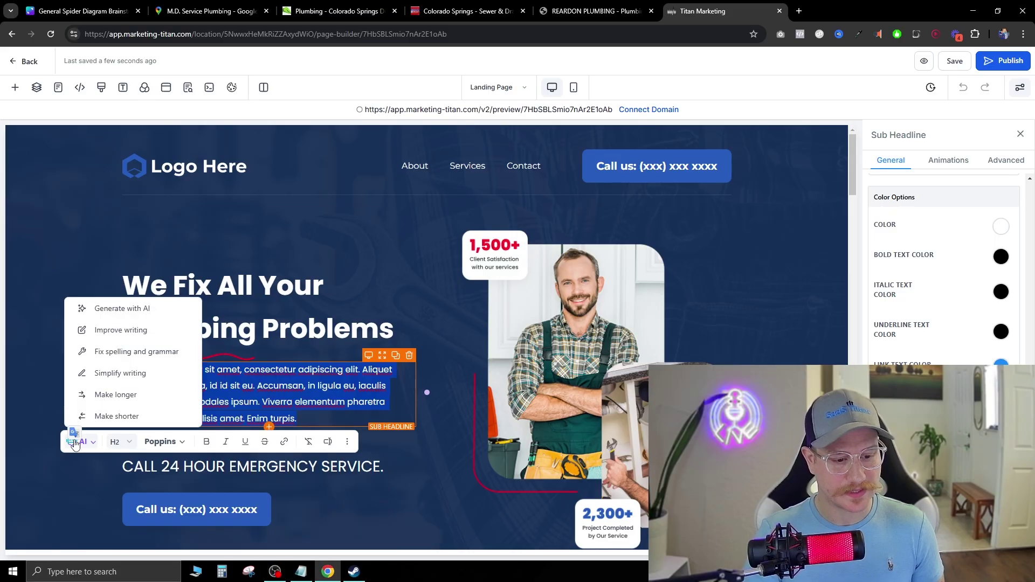
pyautogui.click(122, 309)
pyautogui.click(477, 327)
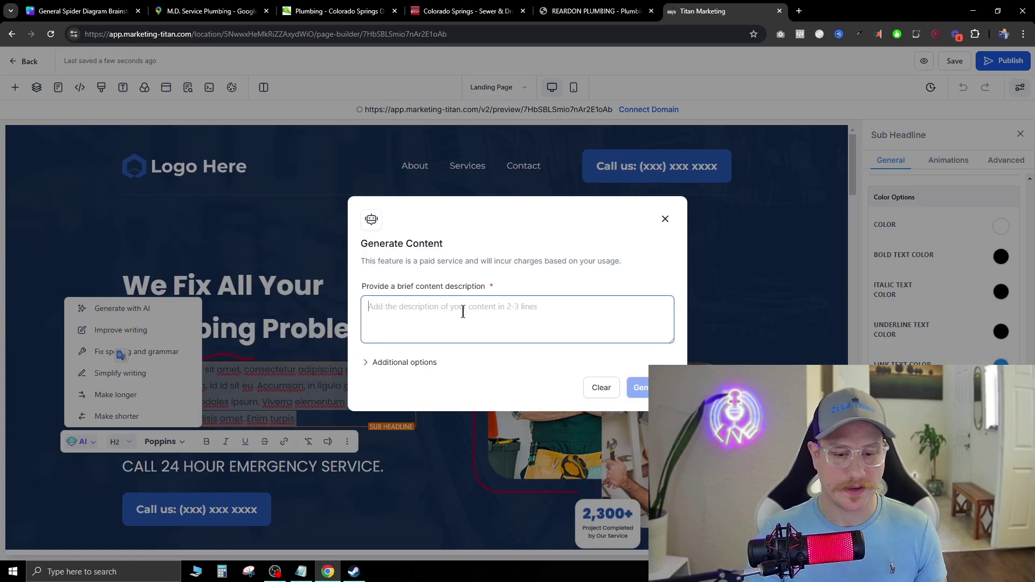
pyautogui.write('plumbing')
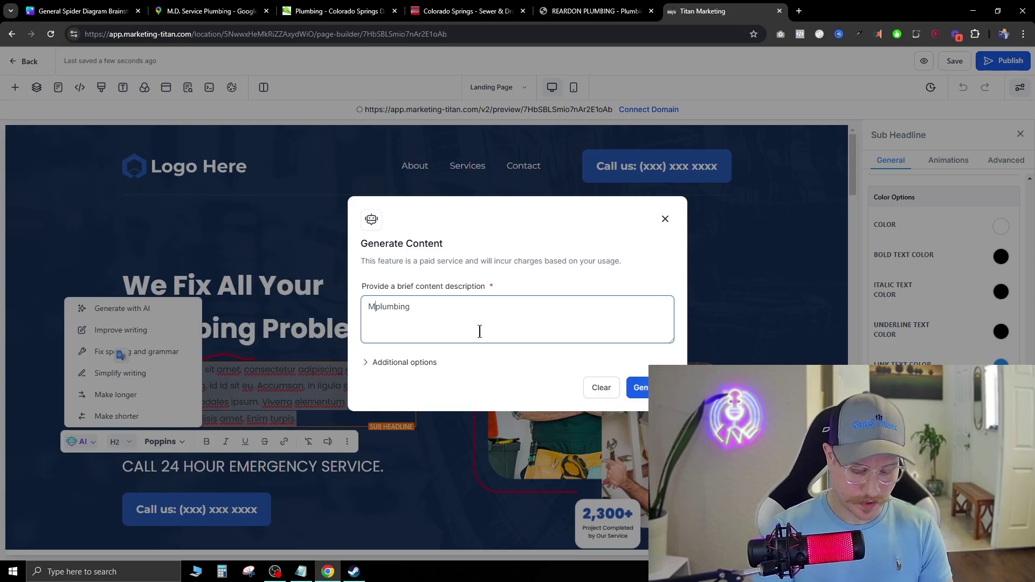
pyautogui.write('M.D. Plumbing')
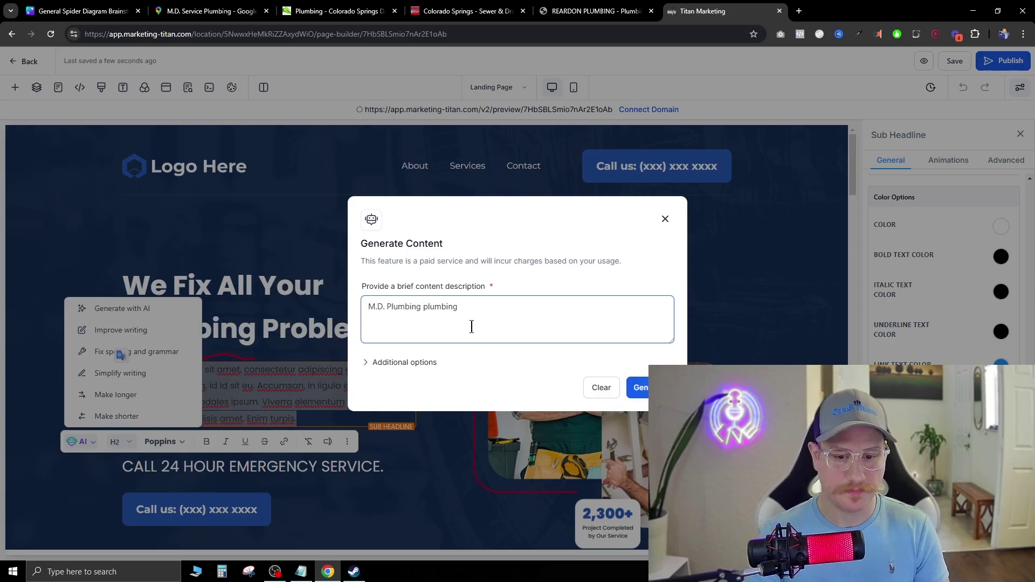
pyautogui.moveTo(461, 317); pyautogui.dragTo(416, 308)
pyautogui.write('landding page ad copy')
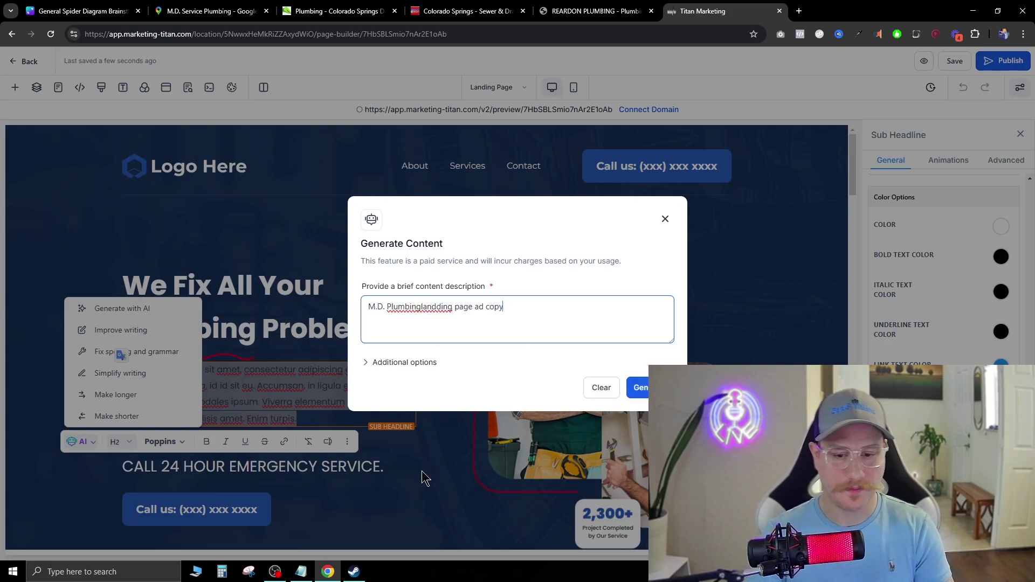
pyautogui.click(640, 389)
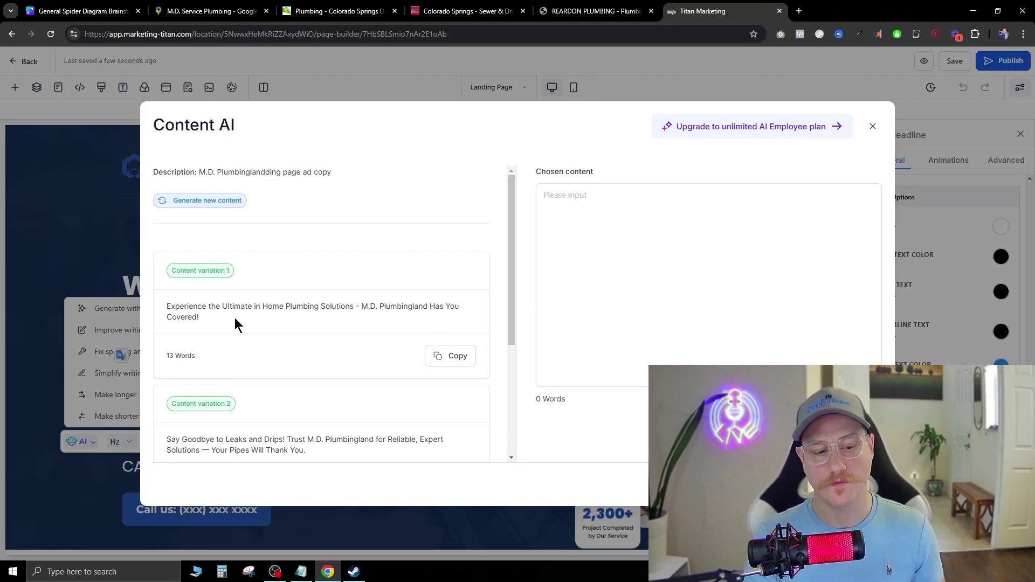
# Insert the second variation, 'Unleash Your Pipes' Potential with M.D. Plumbing', into the sub headline.
pyautogui.moveTo(214, 309); pyautogui.dragTo(340, 306)
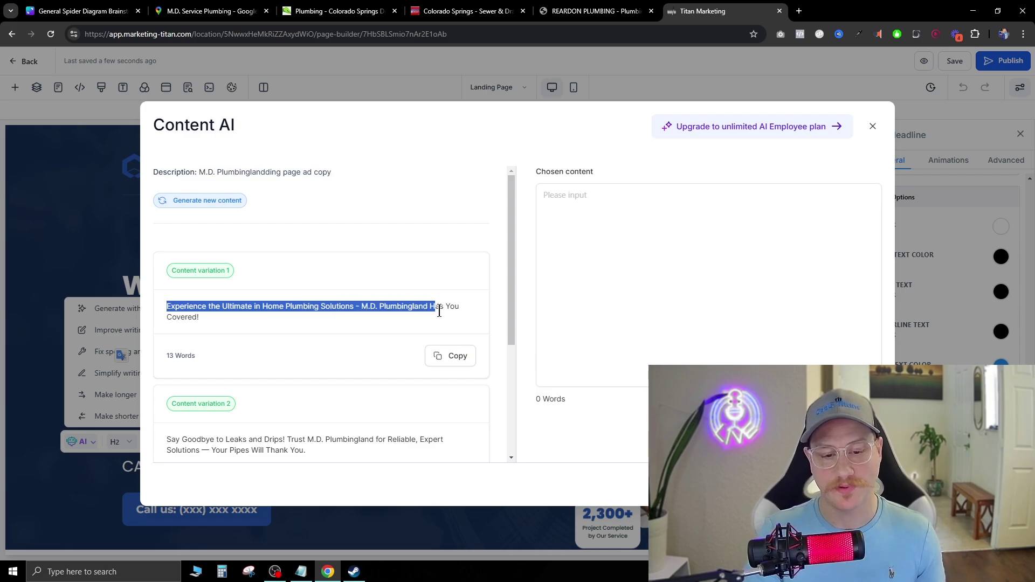
pyautogui.moveTo(444, 311); pyautogui.dragTo(206, 339)
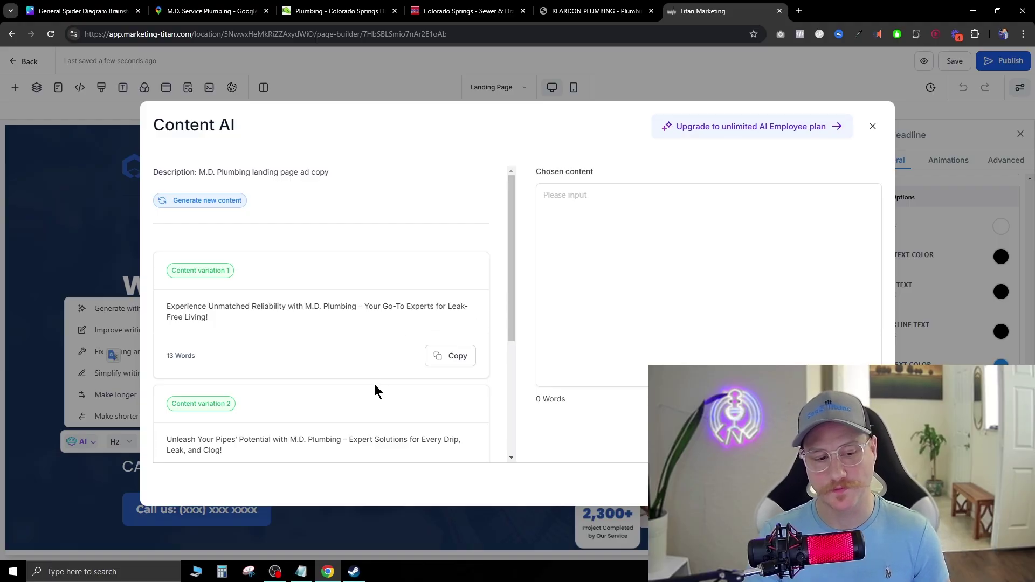
pyautogui.scroll(-3, 361, 292)
pyautogui.scroll(3, 348, 297)
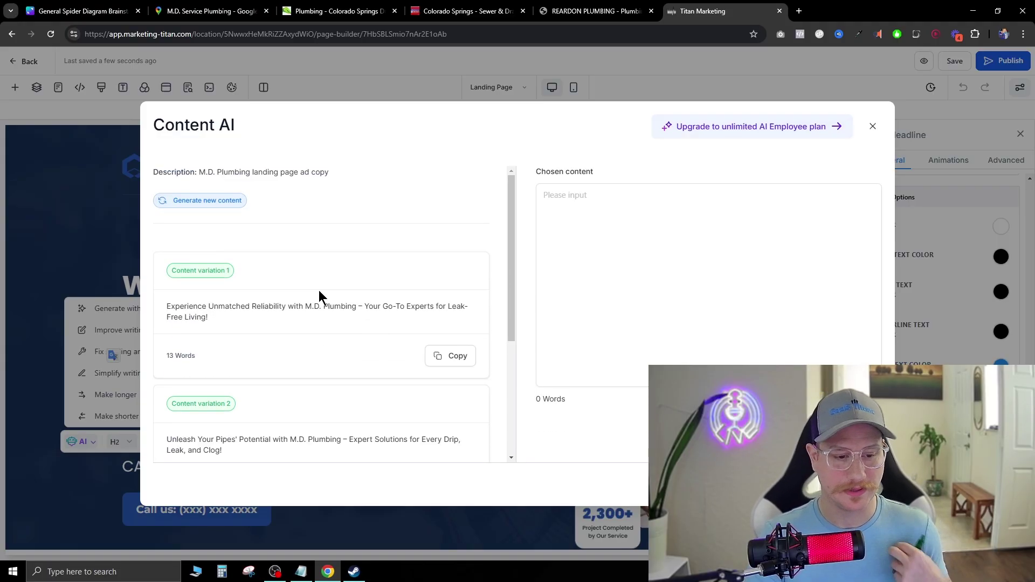
pyautogui.scroll(-3, 318, 290)
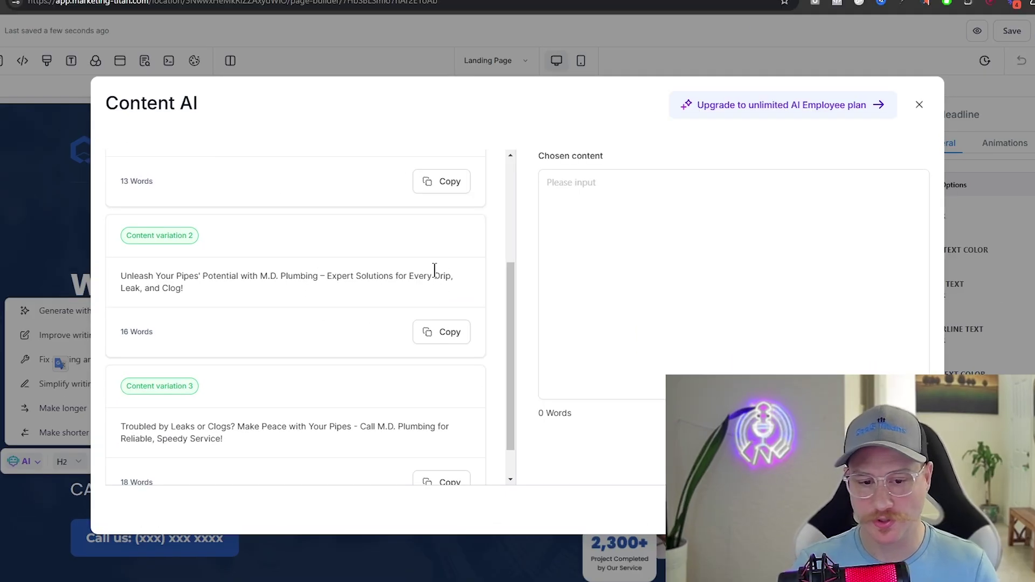
pyautogui.click(441, 332)
pyautogui.click(890, 513)
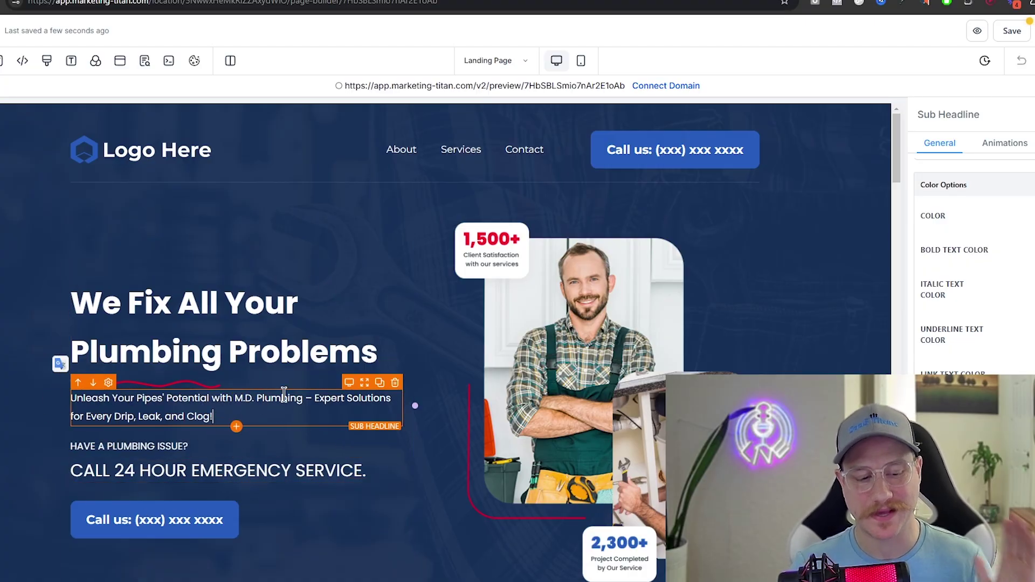
# Drag the Factory Machine, Plumber Wrench and General Services headlines above their card icons.
pyautogui.scroll(-6, 528, 339)
pyautogui.scroll(-3, 527, 333)
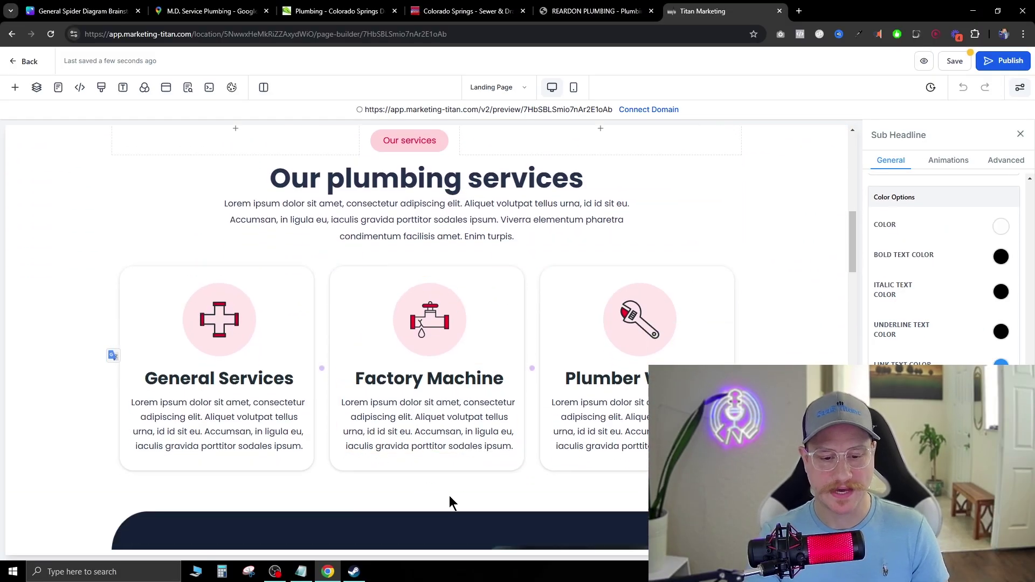
pyautogui.click(473, 342)
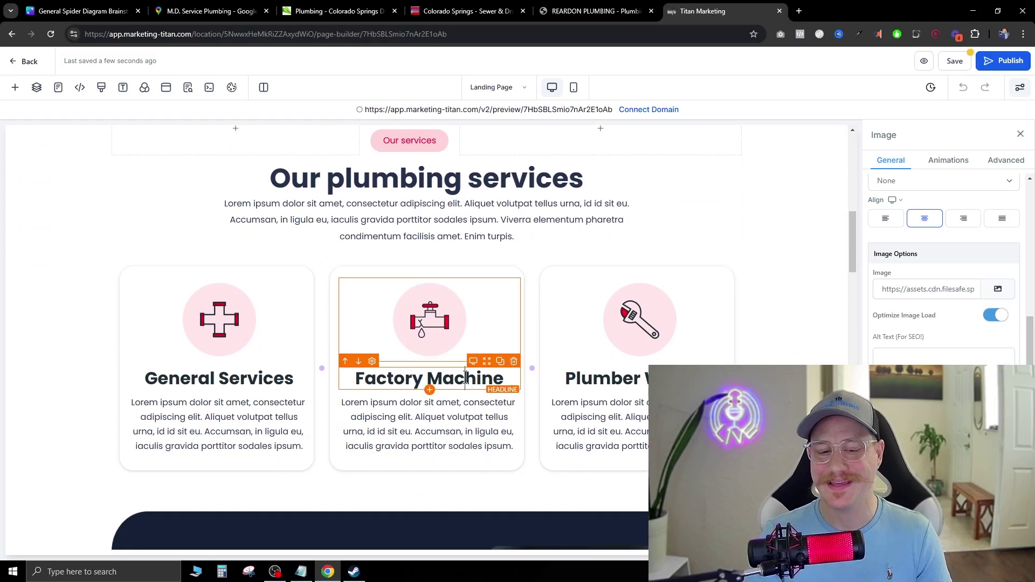
pyautogui.moveTo(465, 377); pyautogui.dragTo(550, 356)
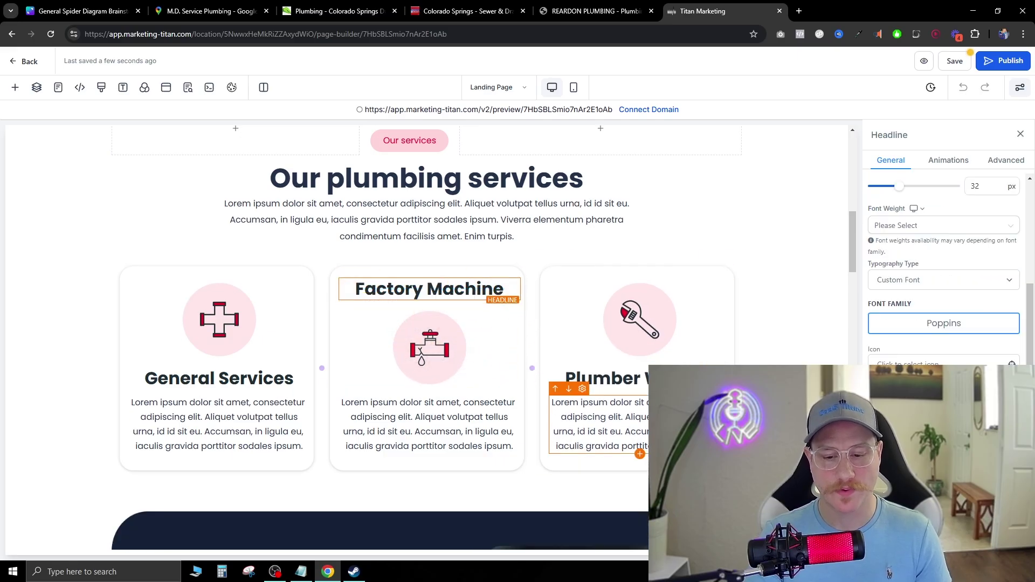
pyautogui.click(678, 329)
pyautogui.moveTo(703, 360); pyautogui.dragTo(639, 293)
pyautogui.click(248, 377)
pyautogui.moveTo(278, 369); pyautogui.dragTo(221, 283)
pyautogui.click(459, 376)
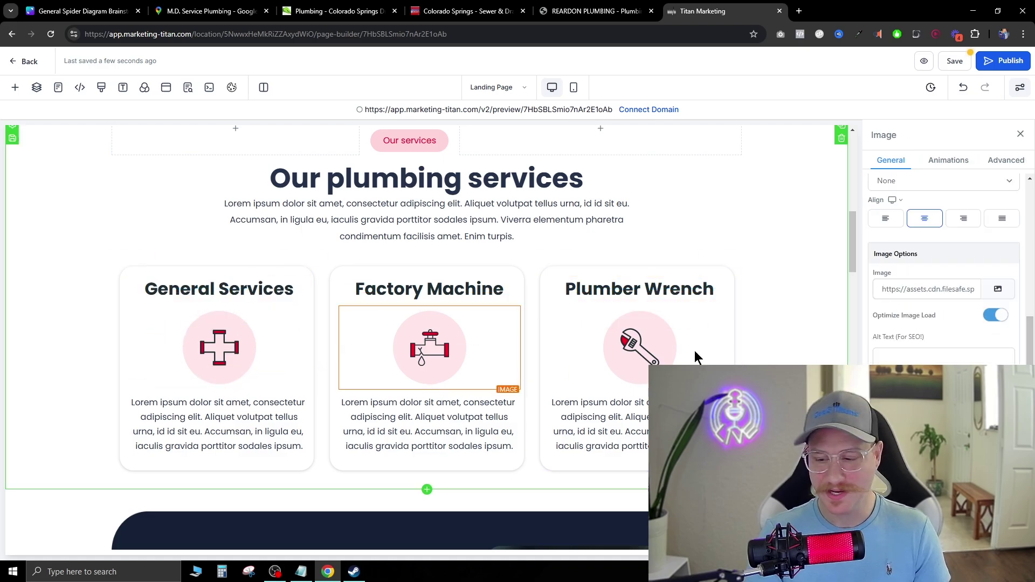
pyautogui.scroll(-2, 410, 316)
pyautogui.click(416, 325)
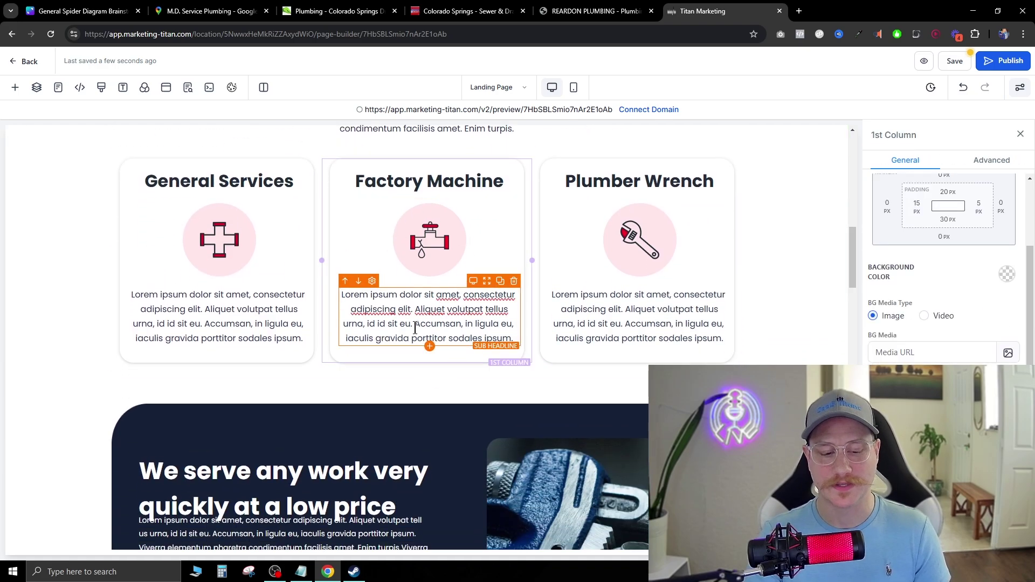
pyautogui.scroll(-6, 417, 327)
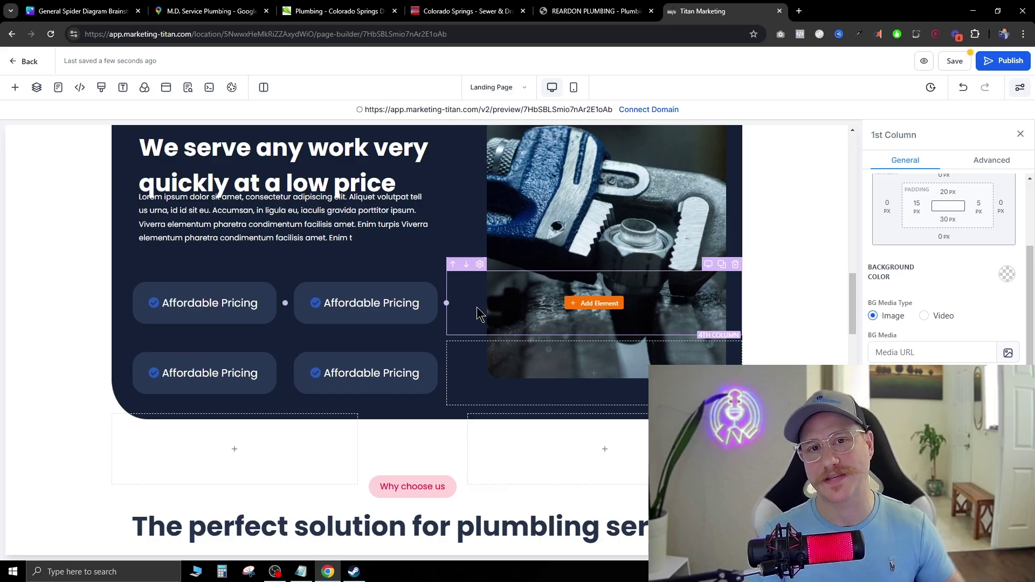
pyautogui.scroll(-8, 409, 233)
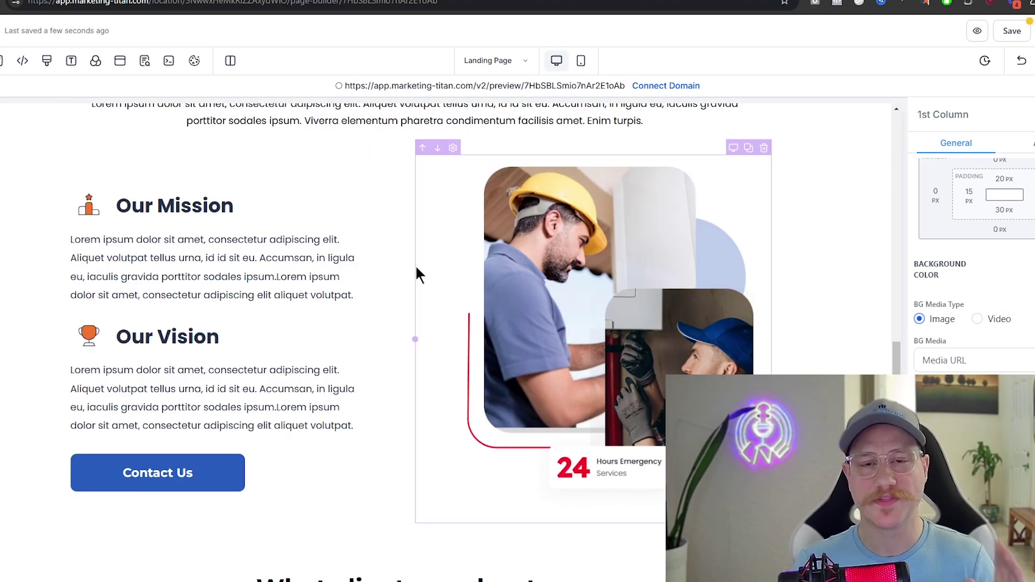
pyautogui.scroll(-7, 415, 272)
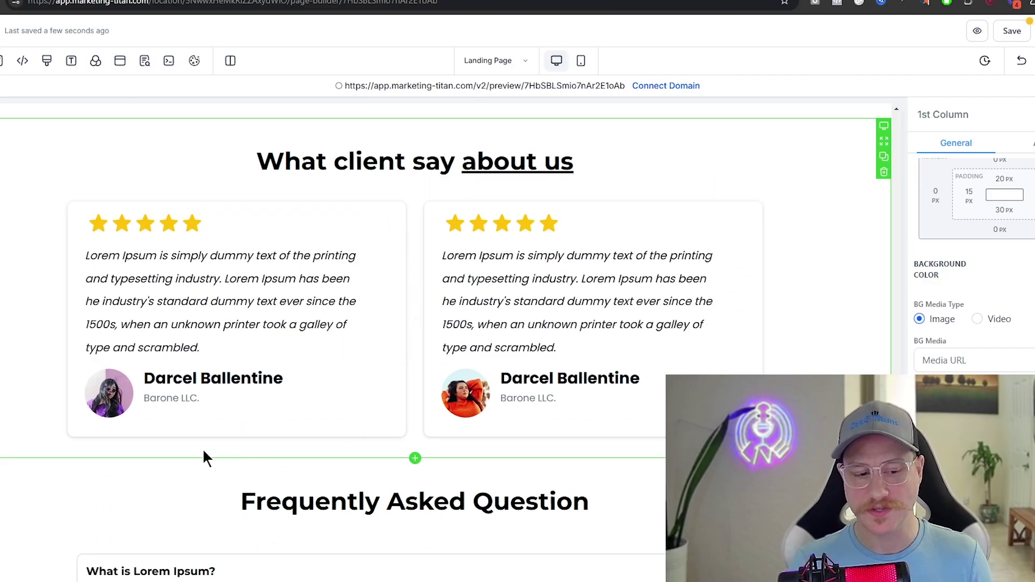
pyautogui.scroll(-1, 202, 448)
pyautogui.click(329, 2)
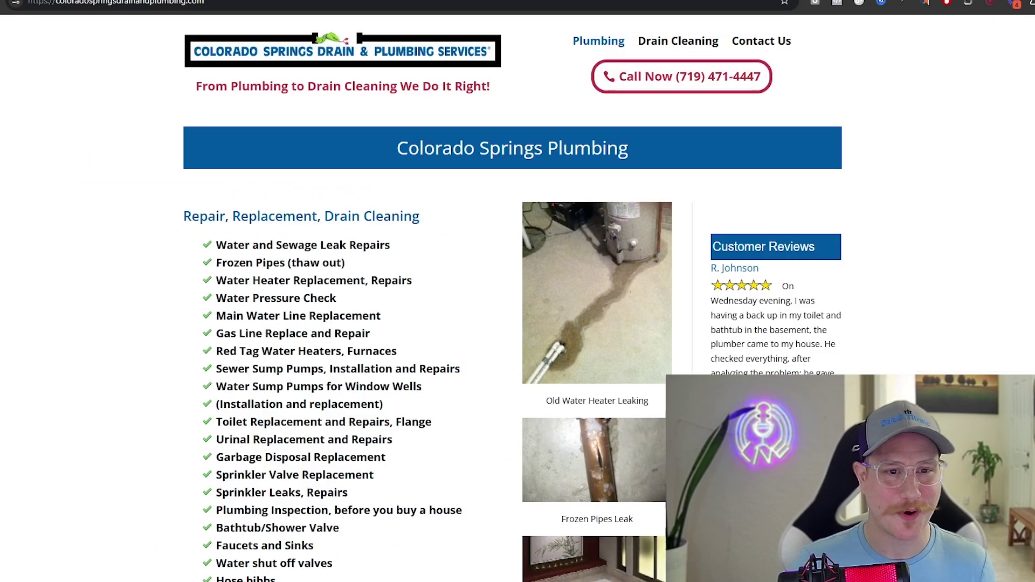
pyautogui.scroll(-4, 757, 178)
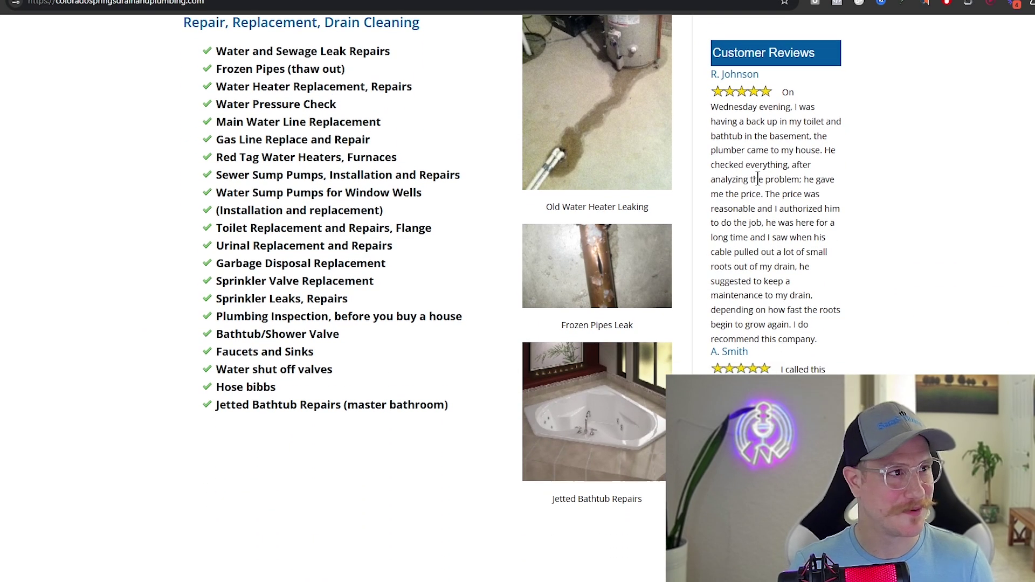
pyautogui.scroll(1, 759, 186)
pyautogui.moveTo(829, 370); pyautogui.dragTo(705, 51)
pyautogui.hotkey('ctrl', 'Tab')
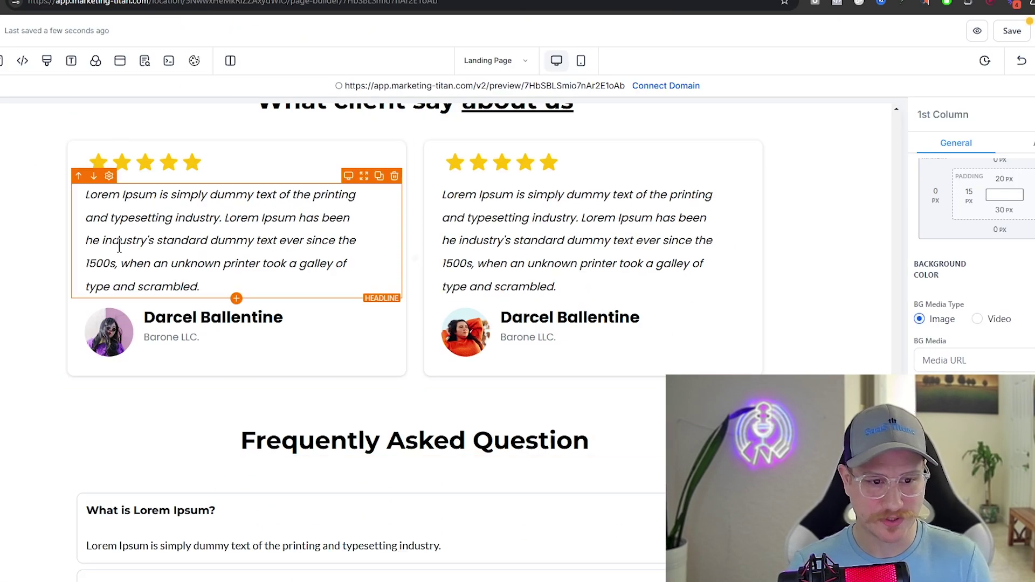
# Fill the first testimonial with a review from the M.D. Service Plumbing Maps listing.
pyautogui.click(176, 240)
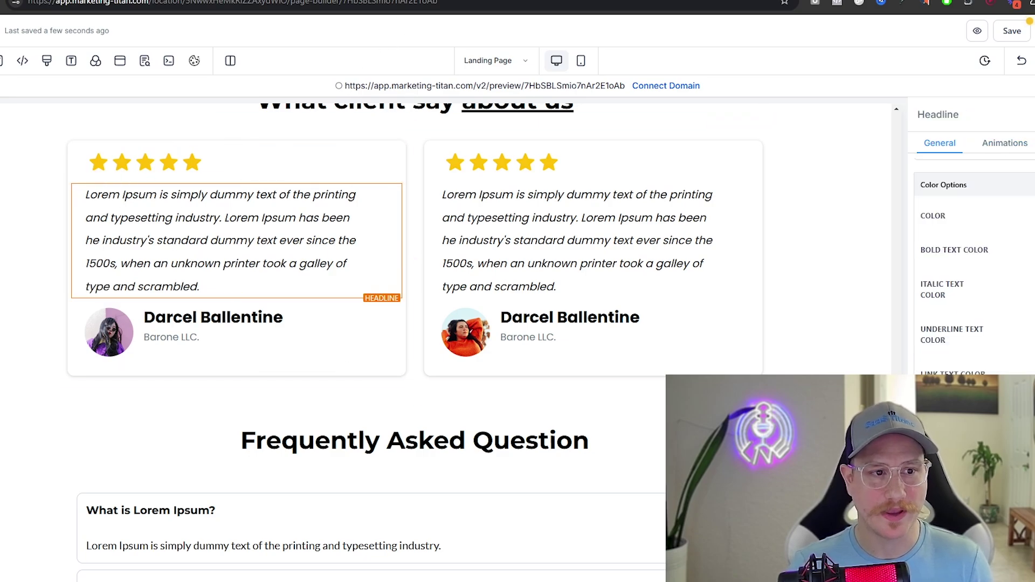
pyautogui.hotkey('ctrl', 'Tab')
pyautogui.press('Escape')
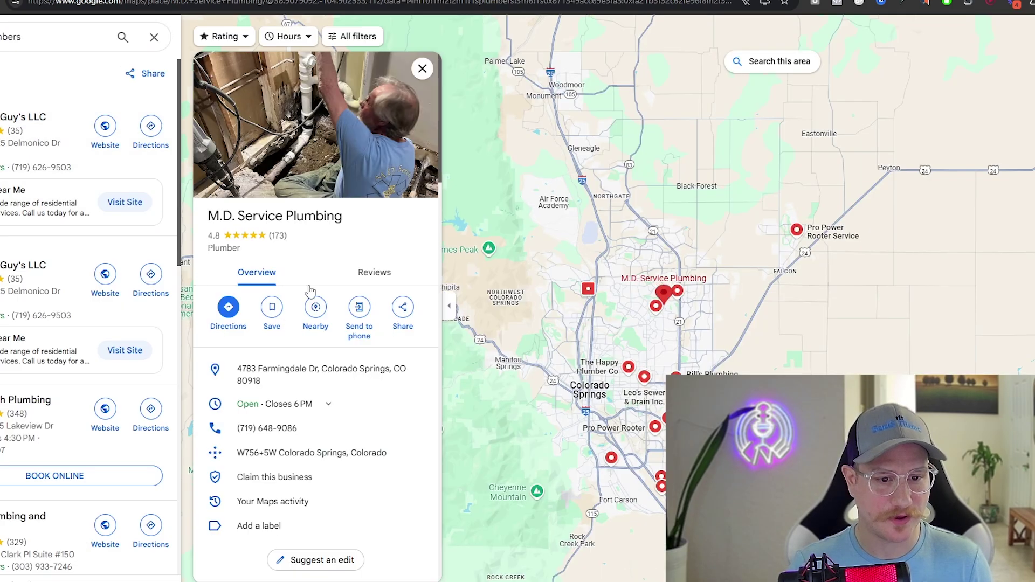
pyautogui.click(366, 276)
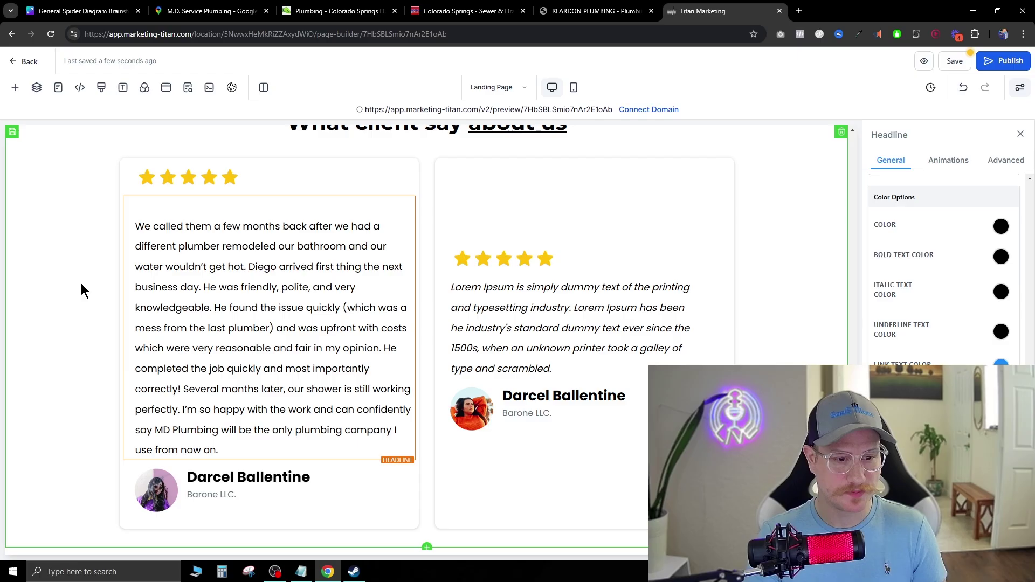
pyautogui.click(81, 289)
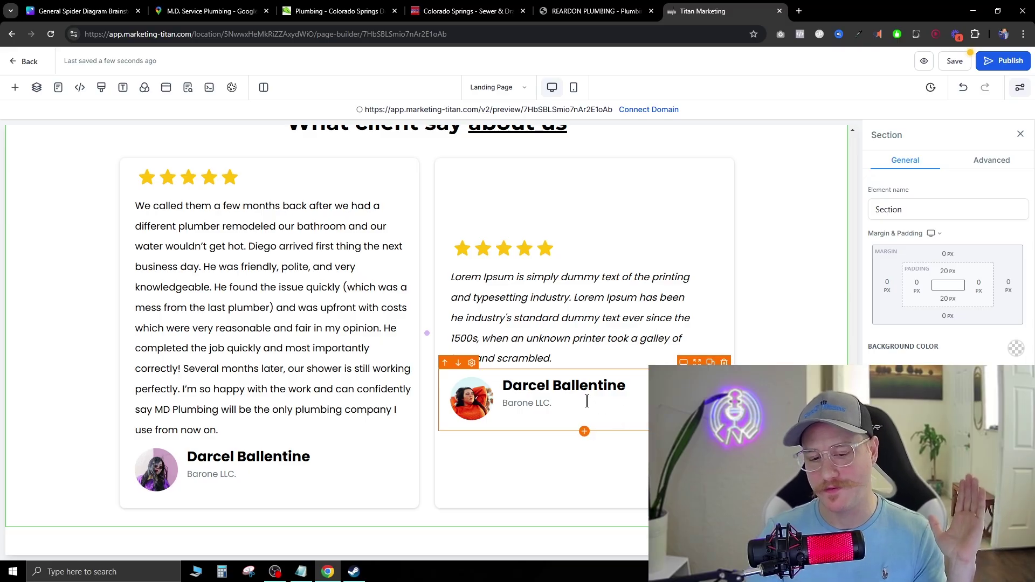
# Review the FAQ and footer, save the page, and launch its live preview.
pyautogui.scroll(-8, 583, 405)
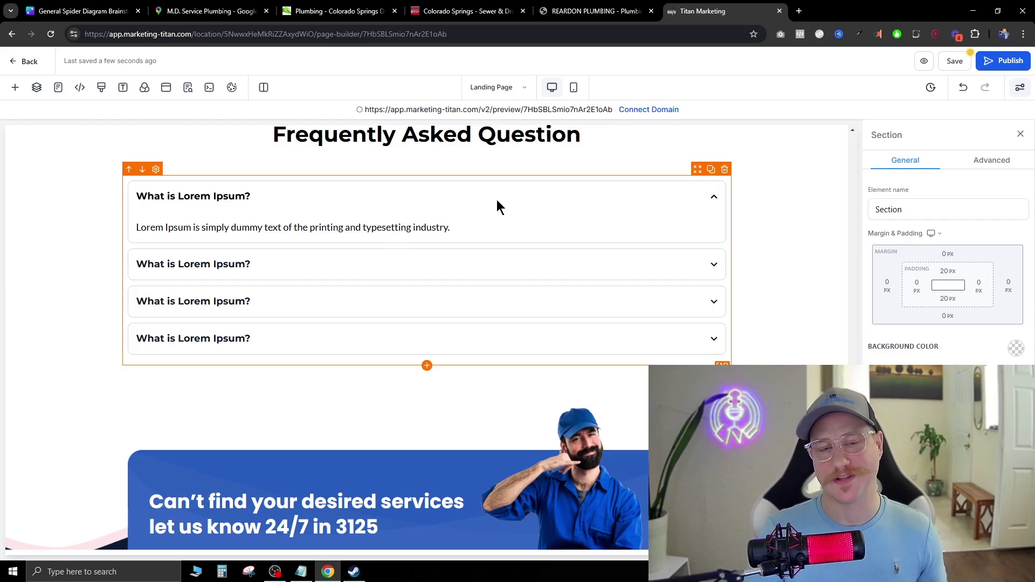
pyautogui.scroll(-5, 468, 211)
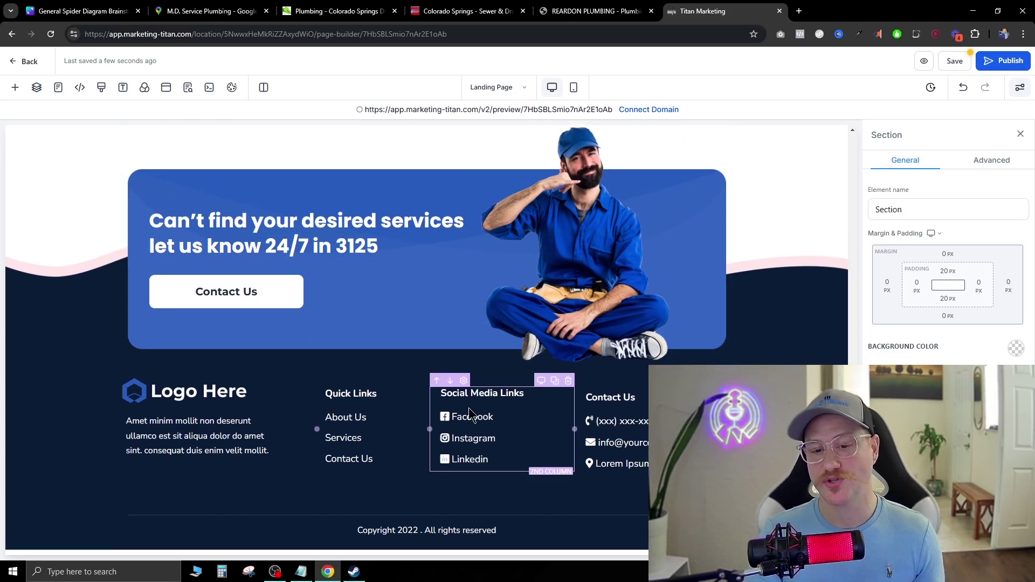
pyautogui.click(940, 66)
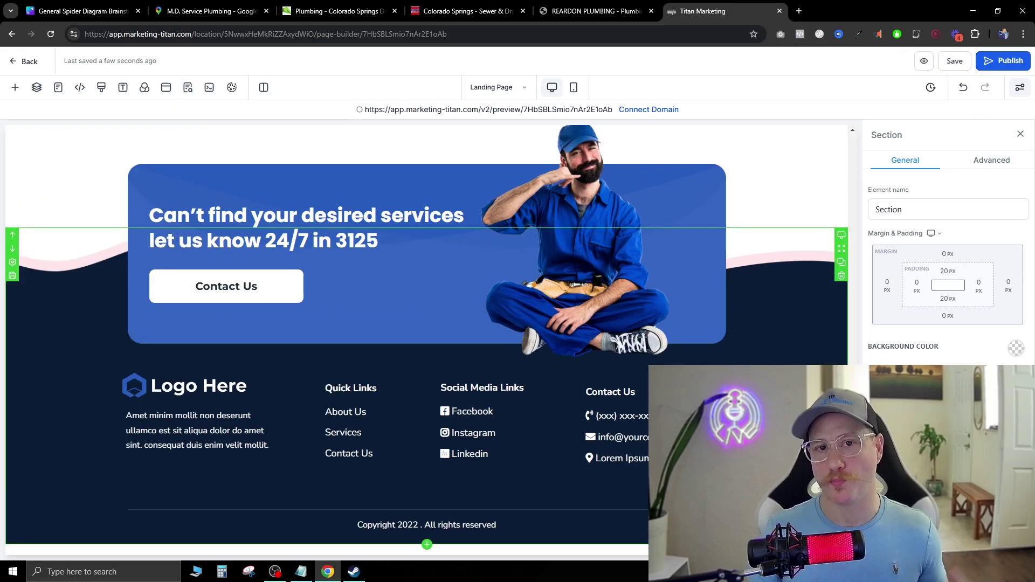
pyautogui.click(923, 62)
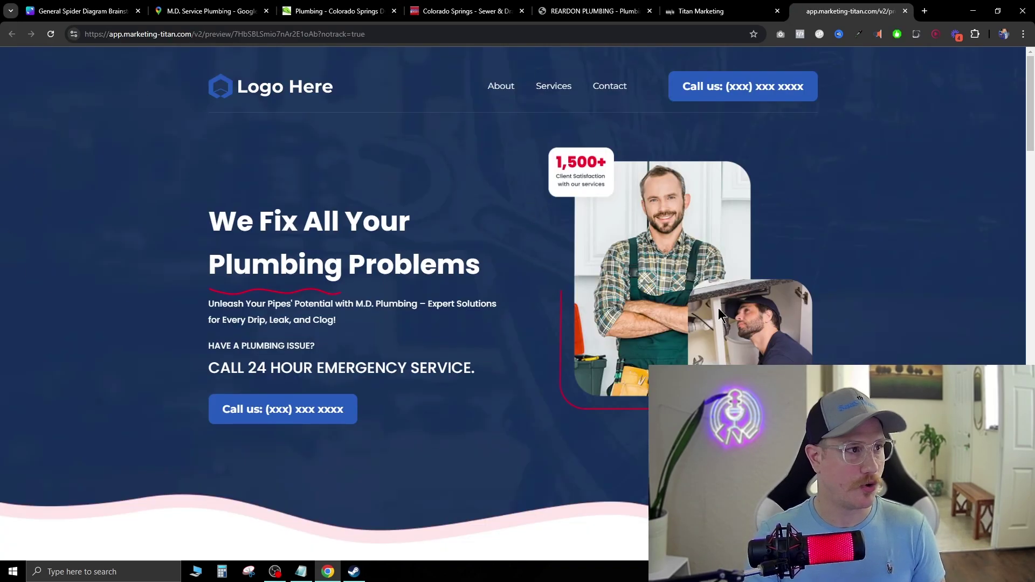
pyautogui.scroll(-5, 707, 323)
pyautogui.scroll(5, 593, 242)
pyautogui.scroll(-7, 506, 163)
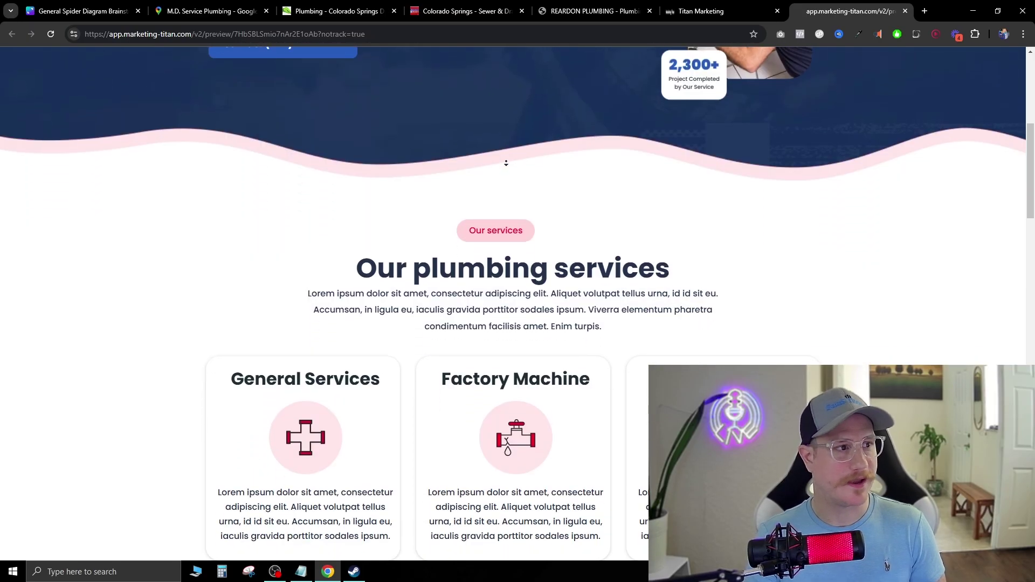
pyautogui.scroll(-8, 506, 163)
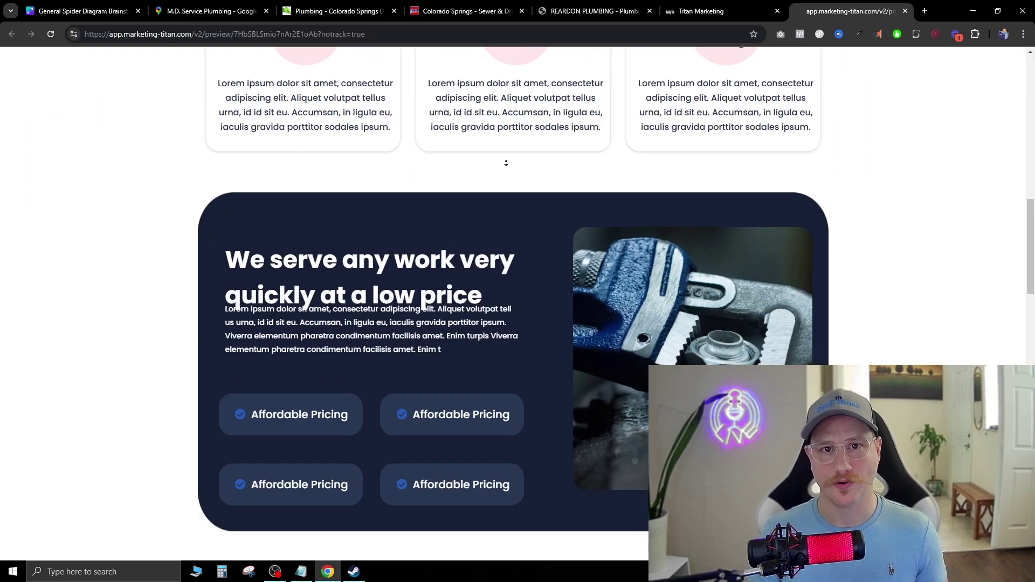
pyautogui.scroll(-5, 505, 162)
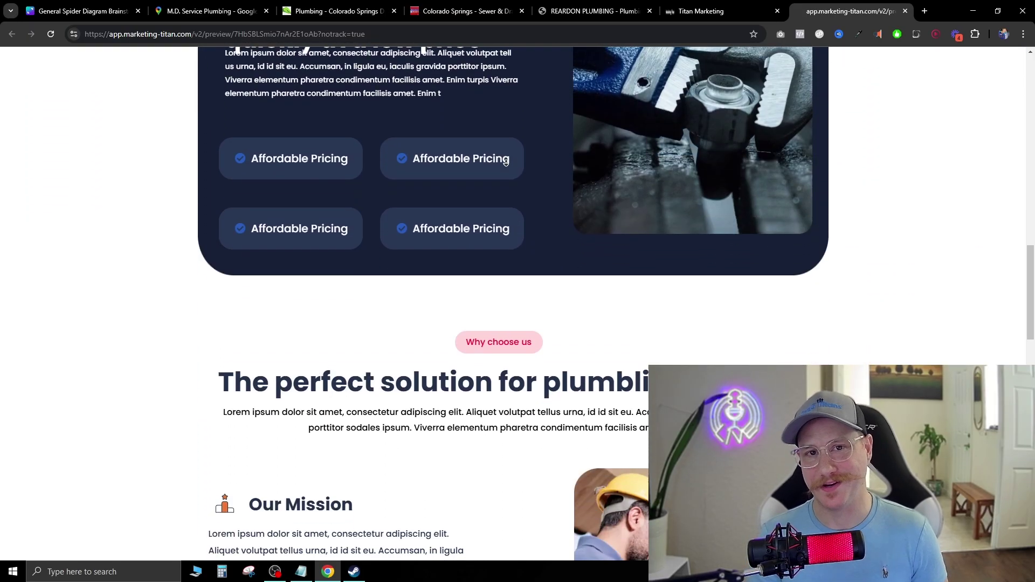
pyautogui.scroll(-5, 505, 162)
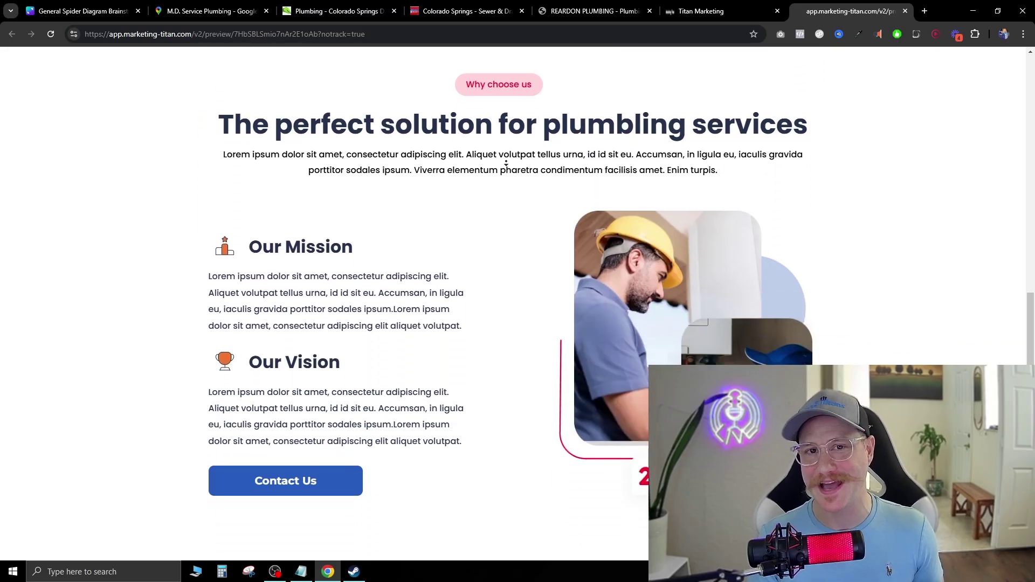
pyautogui.scroll(-5, 505, 163)
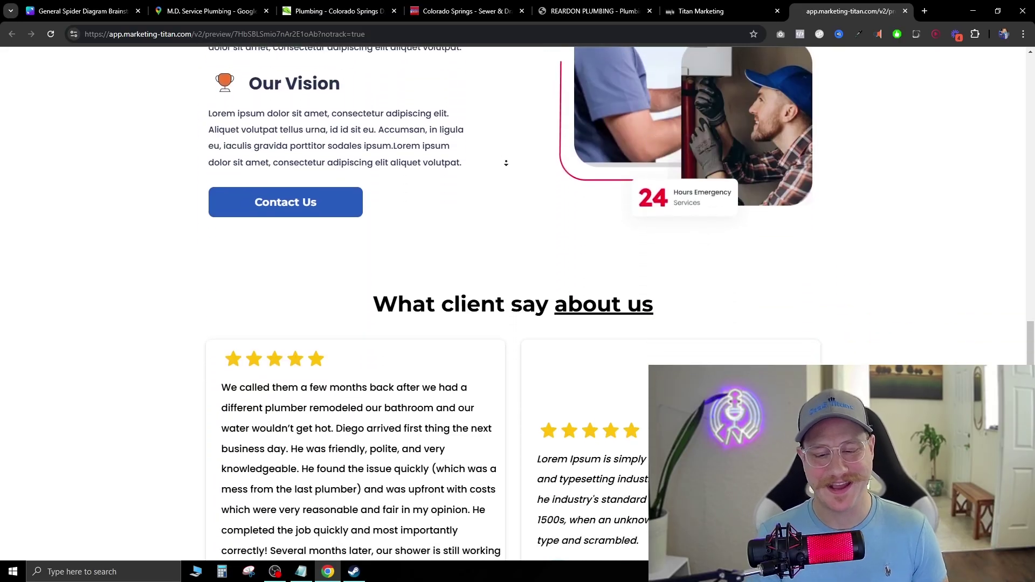
pyautogui.scroll(-5, 506, 162)
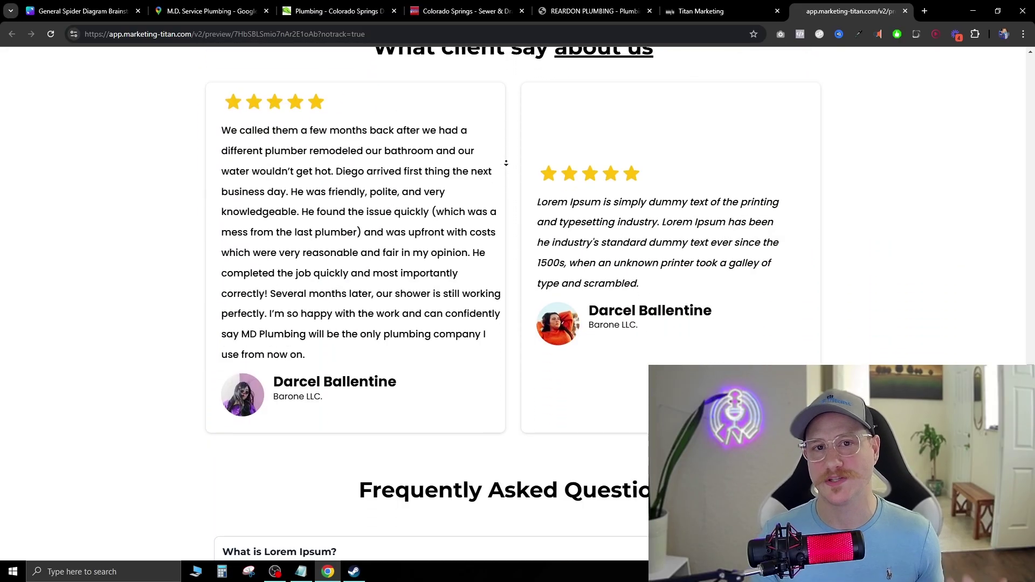
pyautogui.scroll(-5, 506, 163)
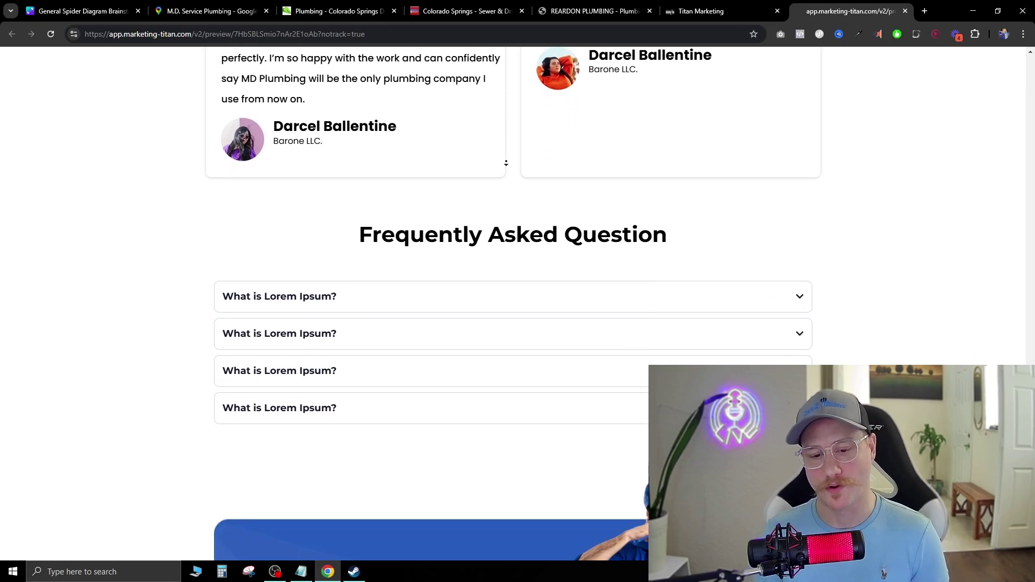
pyautogui.scroll(-6, 506, 163)
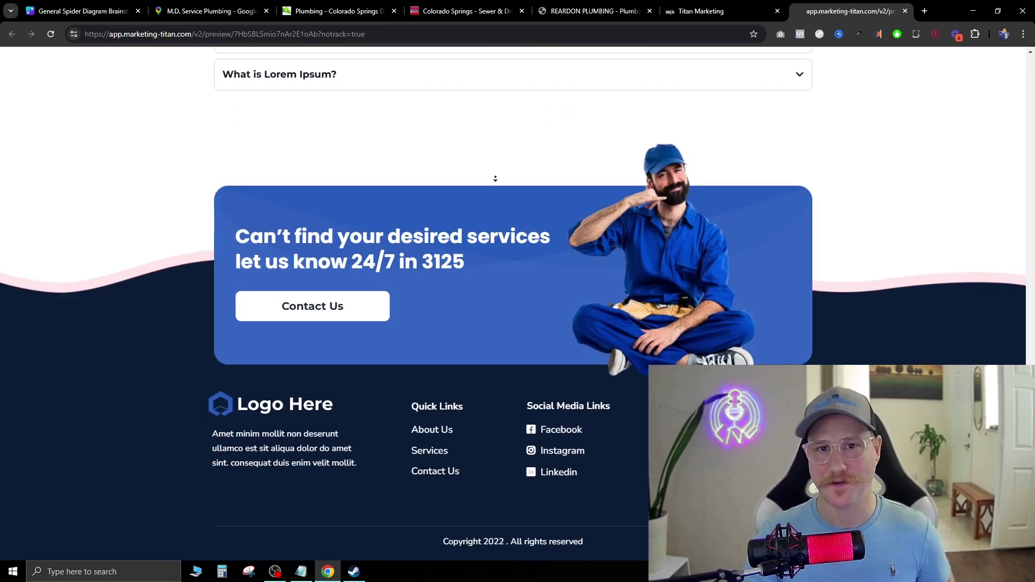